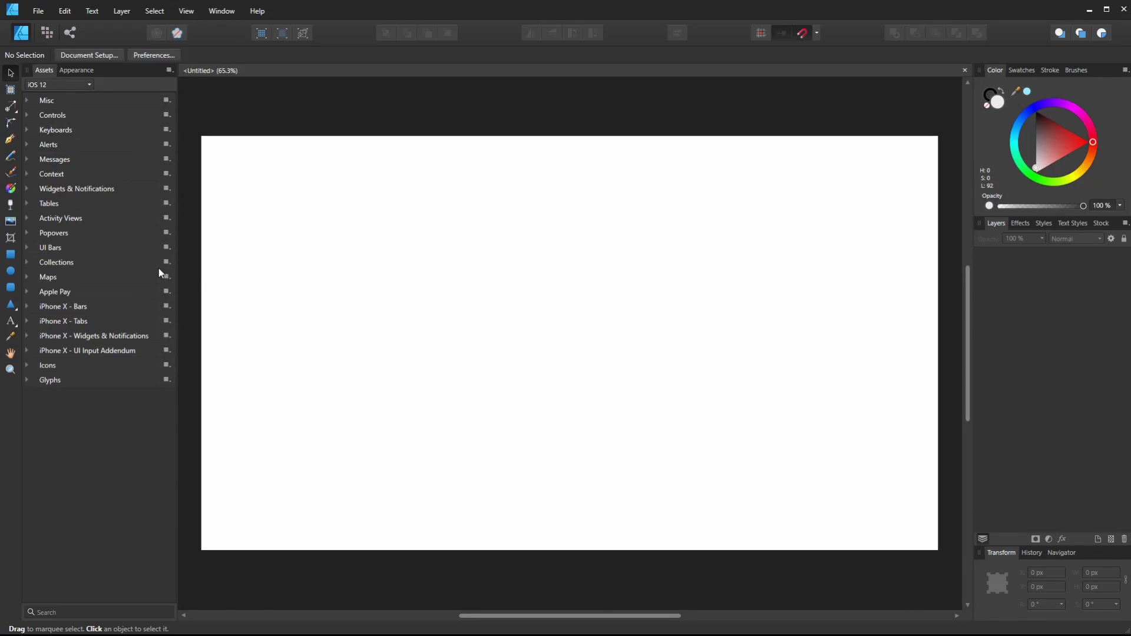
- Add artistic text reading "cold" at 288 pt on the blank page
{"action": "left_click", "coordinate": [10, 321]}
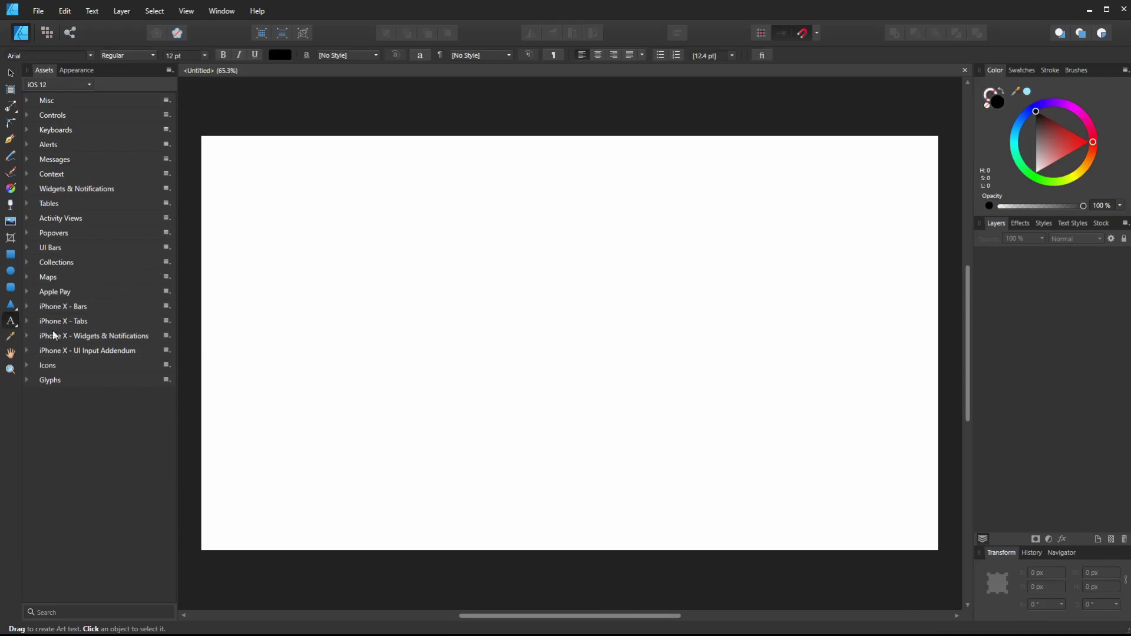
{"action": "left_click", "coordinate": [203, 54]}
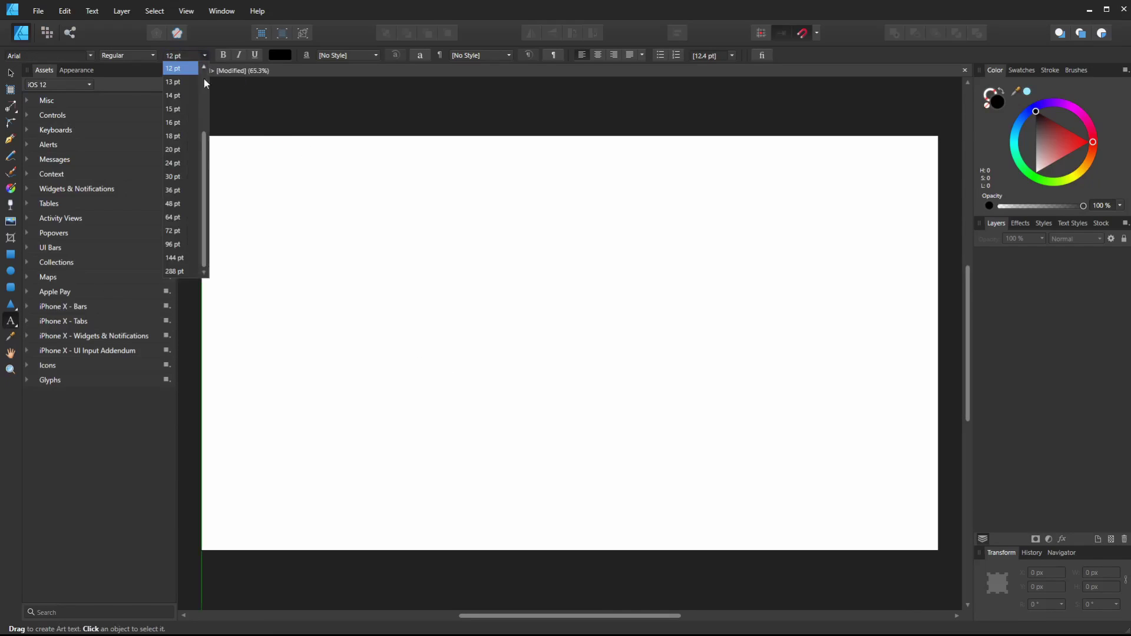
{"action": "left_click", "coordinate": [177, 271]}
{"action": "left_click", "coordinate": [568, 298]}
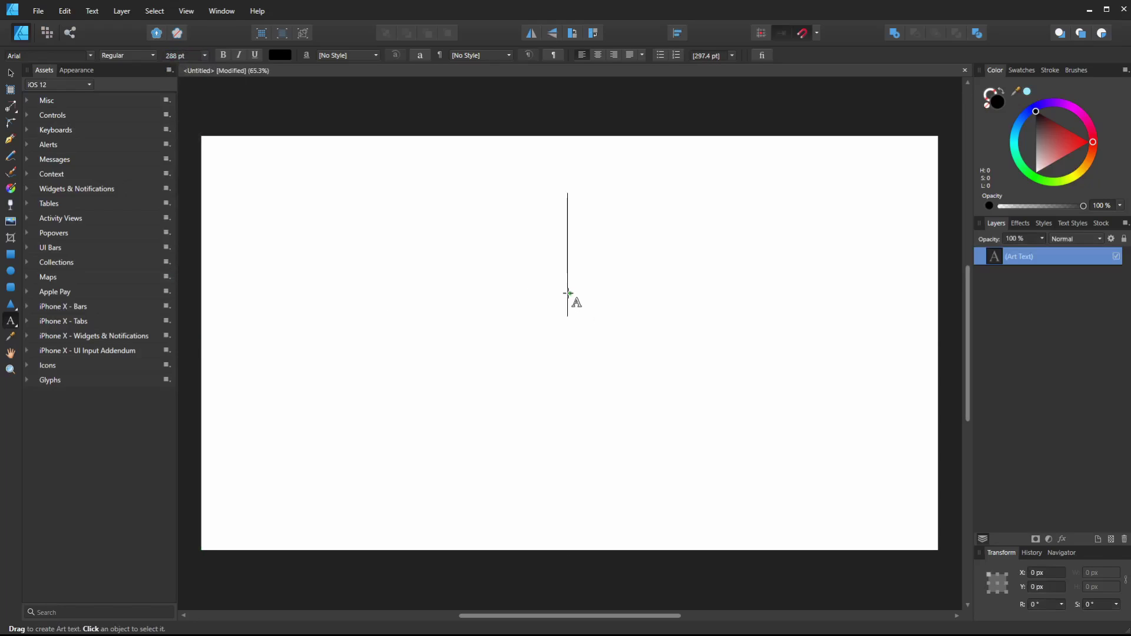
{"action": "type", "text": "cold"}
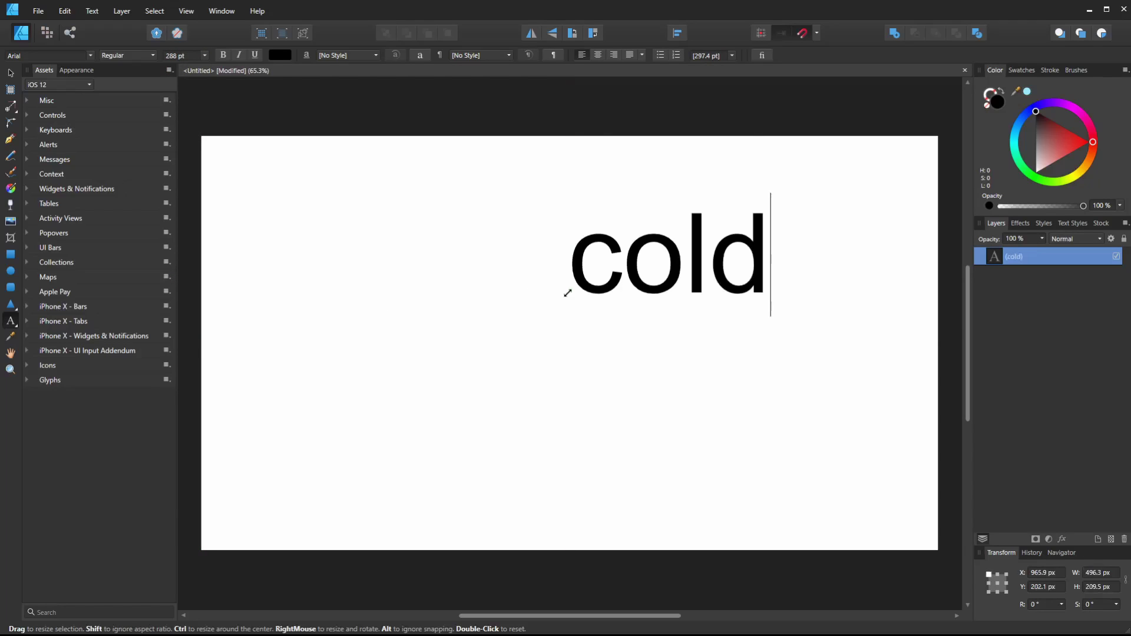
{"action": "key", "text": "Escape"}
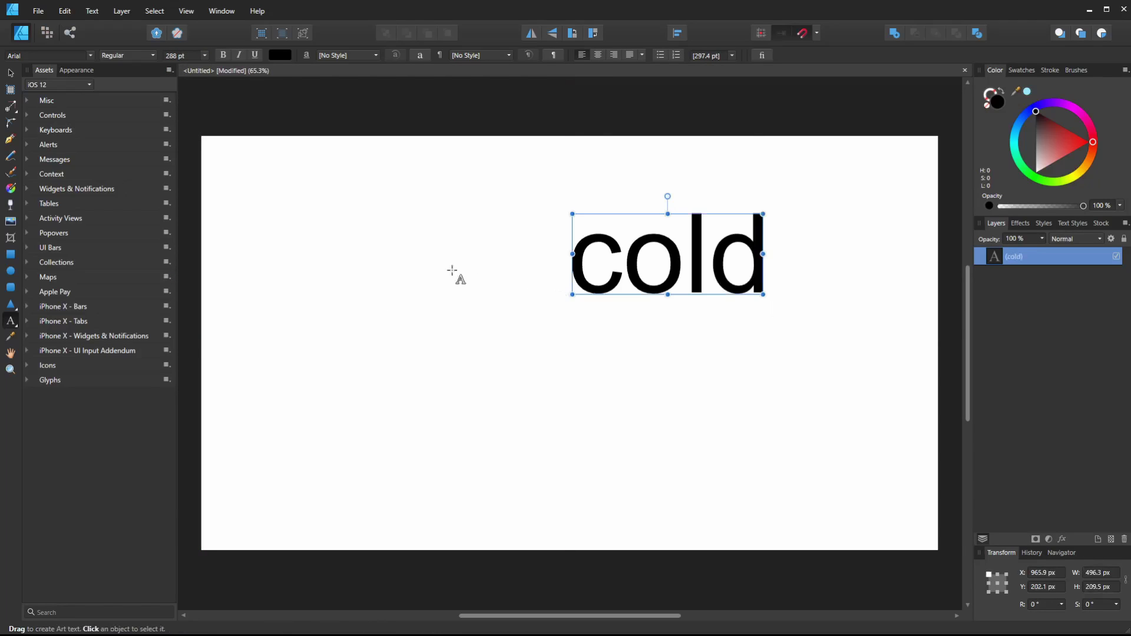
- Set the "cold" text's font to Wicked Mouse and enlarge it to about 1724 × 498 px across the page
{"action": "left_click", "coordinate": [10, 74]}
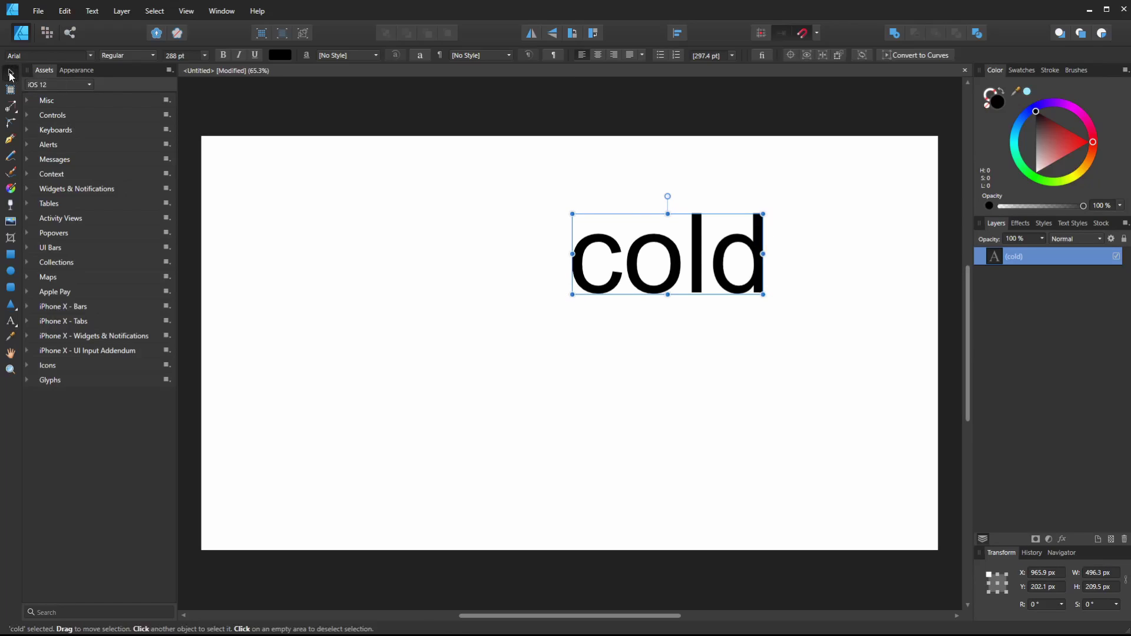
{"action": "left_click", "coordinate": [74, 58]}
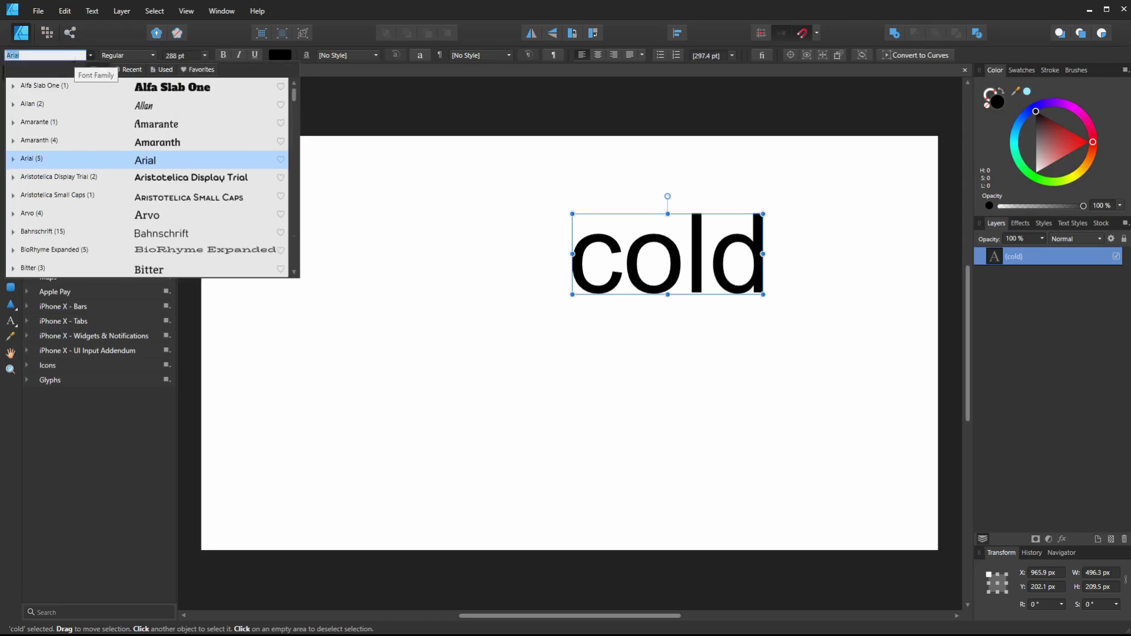
{"action": "type", "text": "wic"}
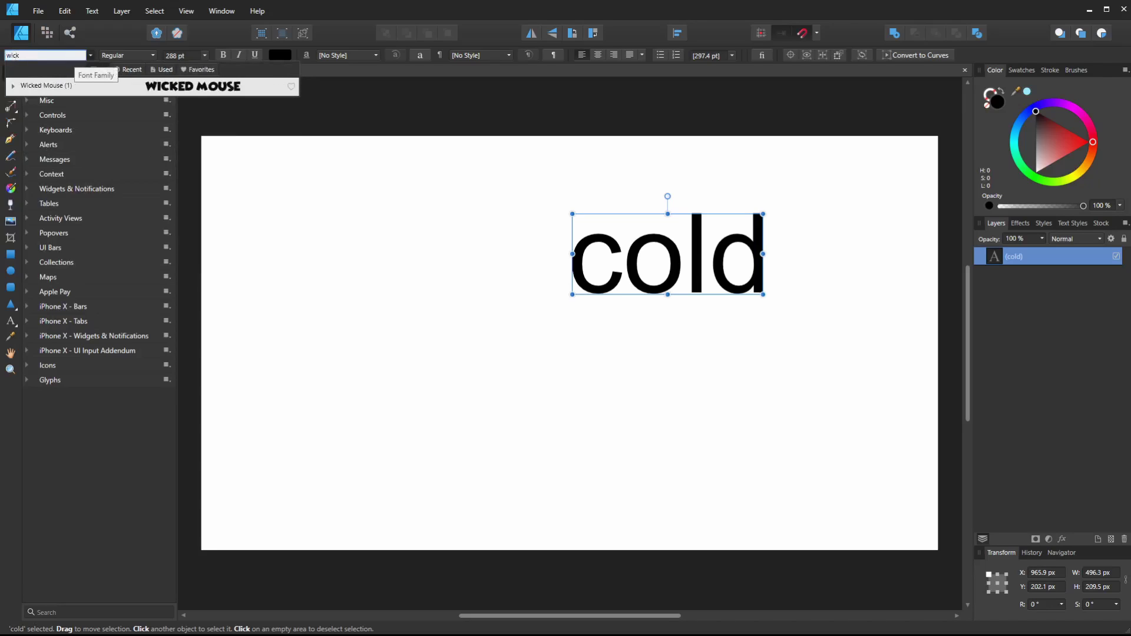
{"action": "type", "text": "k"}
{"action": "left_click", "coordinate": [192, 87]}
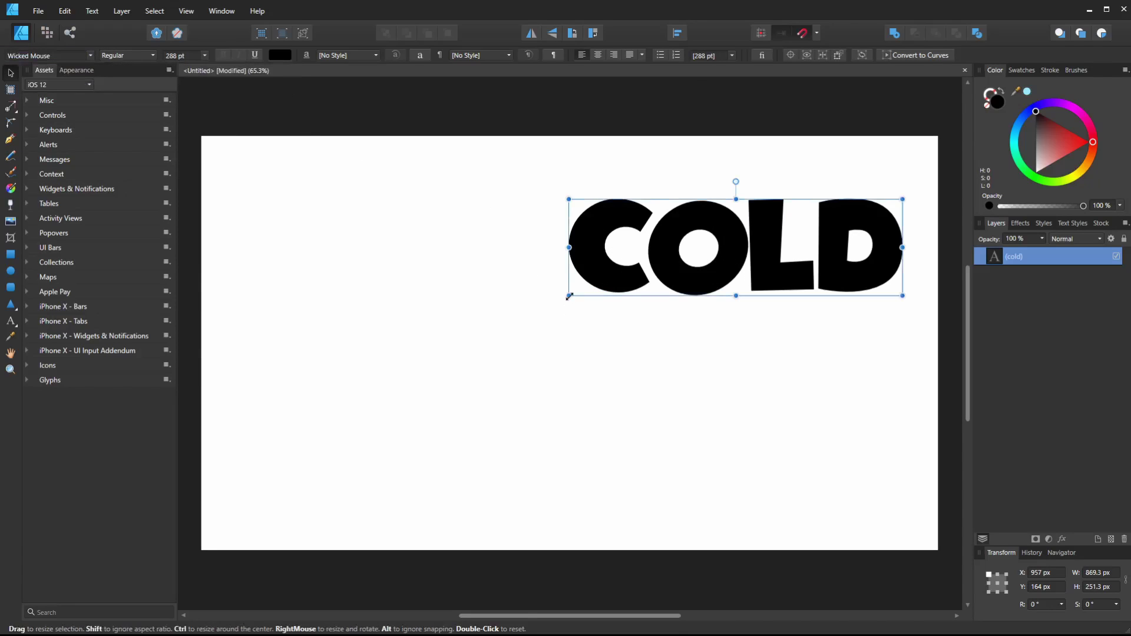
{"action": "left_click_drag", "start_coordinate": [569, 296], "coordinate": [272, 505]}
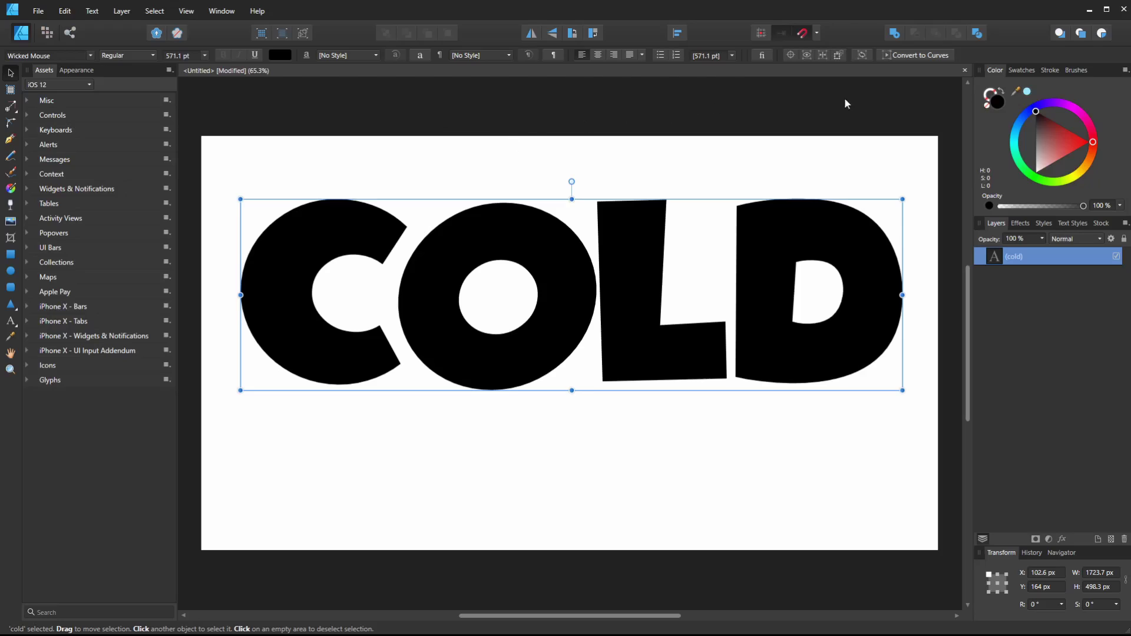
- Add a new layer beneath the text and draw a rectangle about 1994 × 1161 px on it, covering the whole page
{"action": "left_click", "coordinate": [1098, 539]}
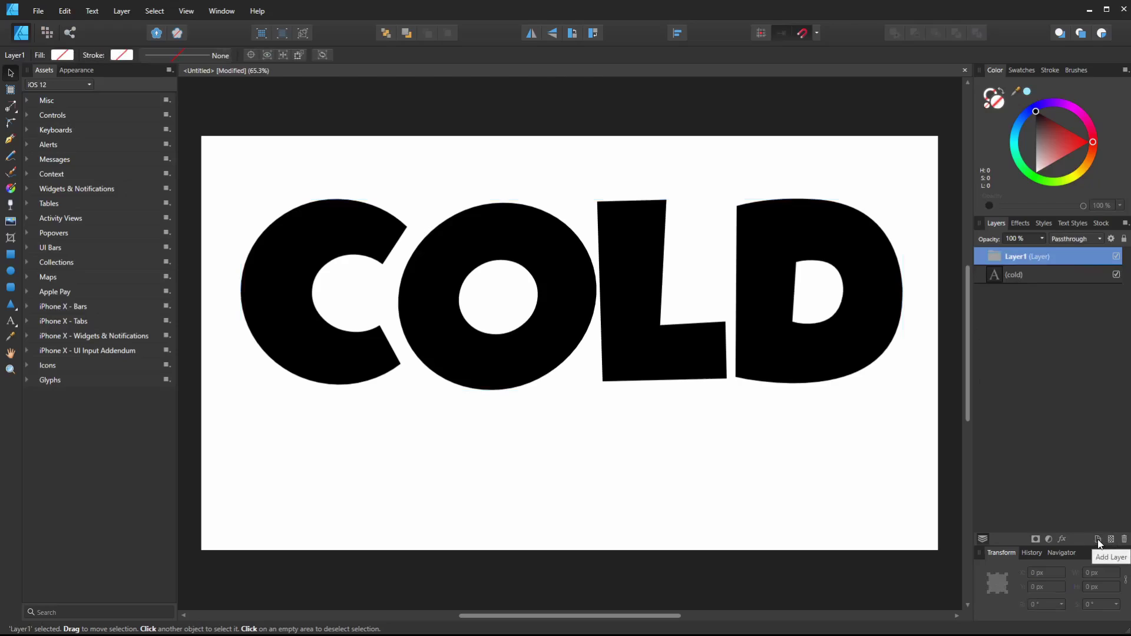
{"action": "left_click_drag", "start_coordinate": [1052, 259], "coordinate": [1052, 337]}
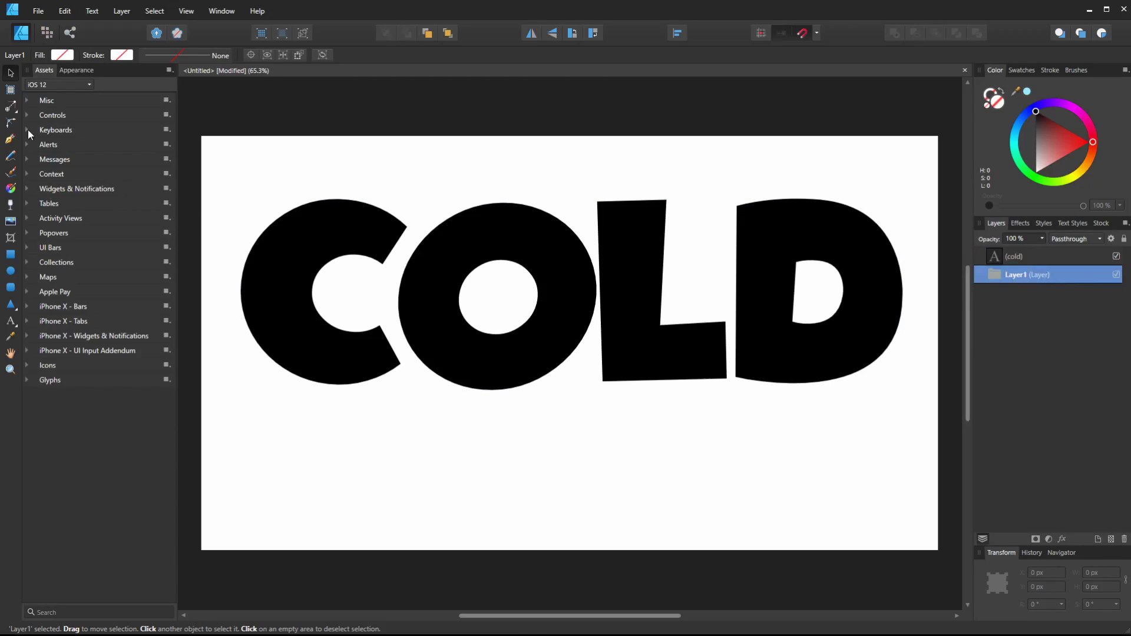
{"action": "left_click", "coordinate": [10, 255]}
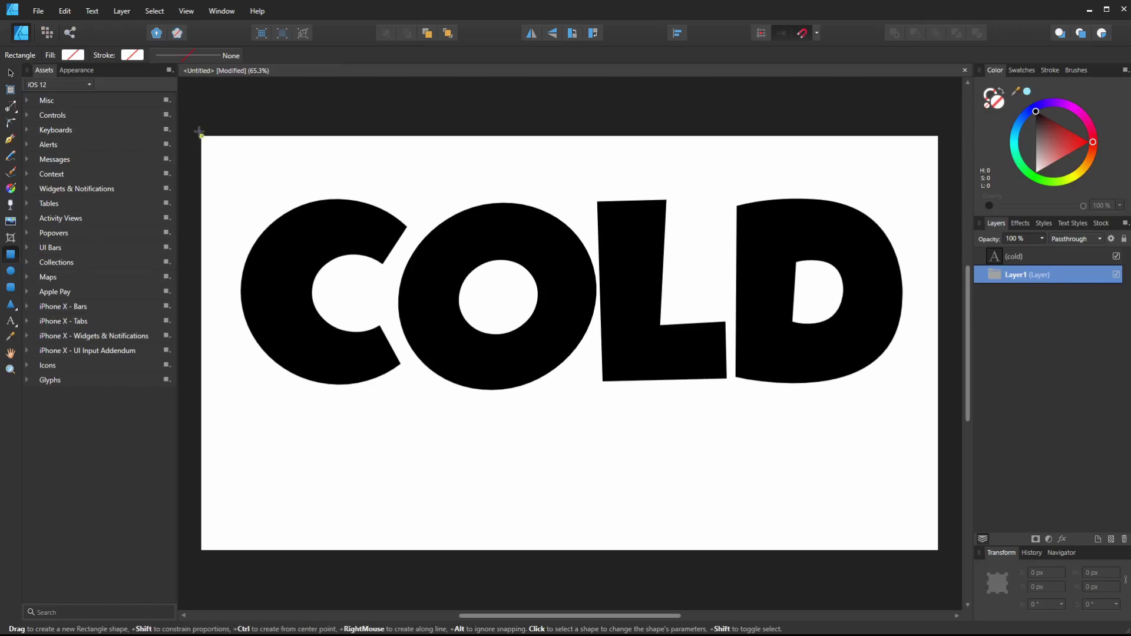
{"action": "left_click_drag", "start_coordinate": [187, 120], "coordinate": [929, 545]}
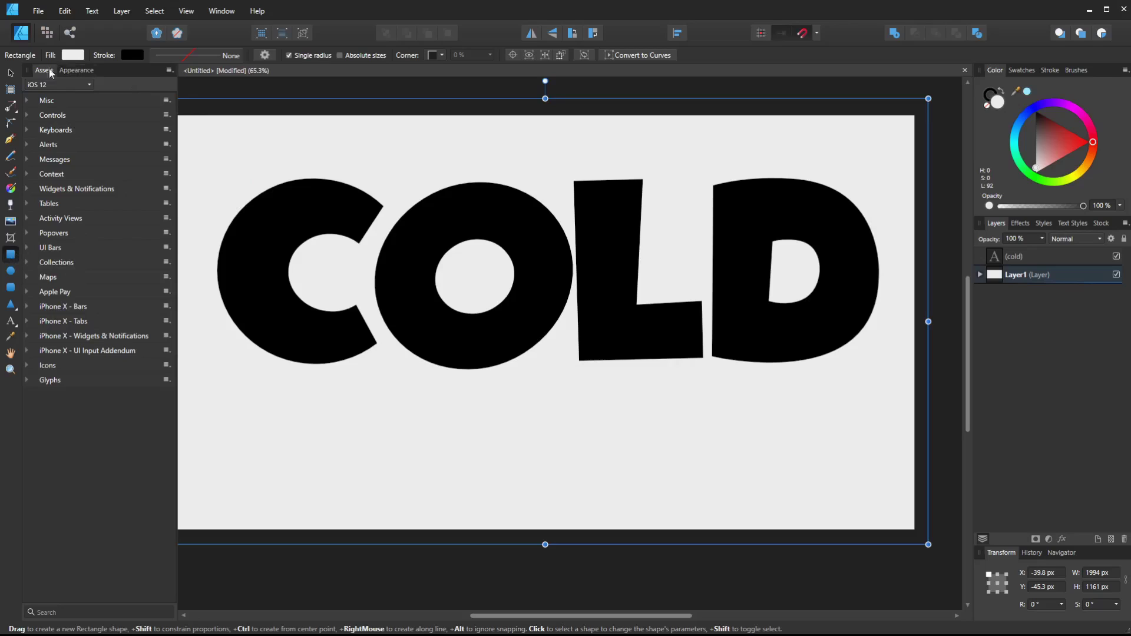
{"action": "left_click", "coordinate": [10, 72]}
{"action": "key", "text": "space"}
{"action": "left_click_drag", "start_coordinate": [344, 203], "coordinate": [377, 226]}
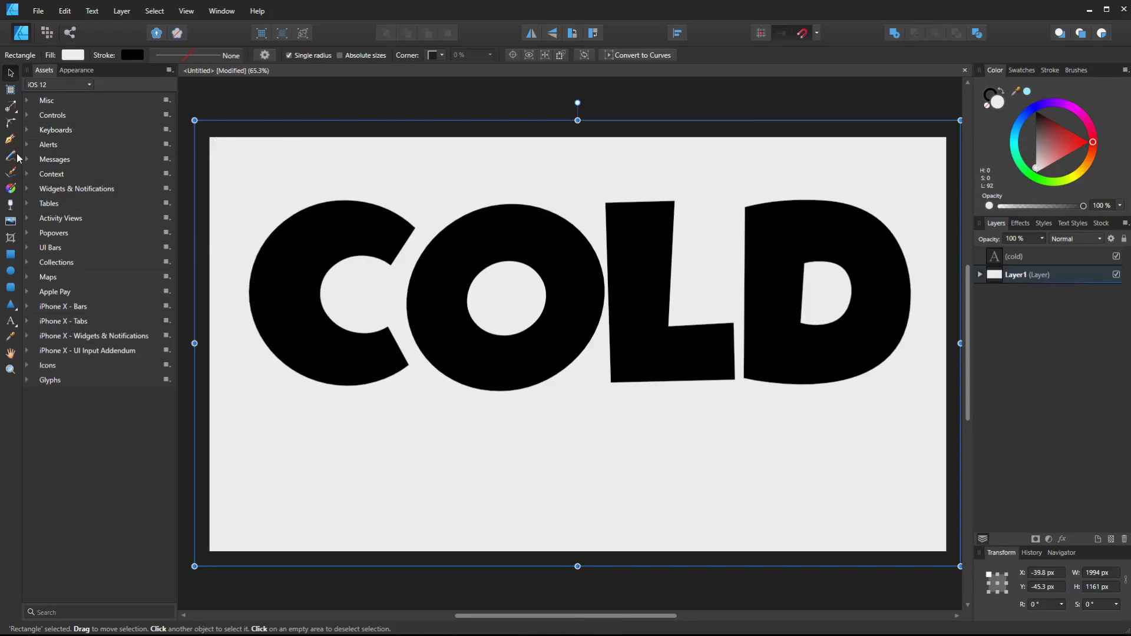
- Apply a linear gradient to the rectangle from near its centre towards the lower-right corner, with the end stop coloured cyan (H 187, S 100, L 50)
{"action": "left_click", "coordinate": [11, 188]}
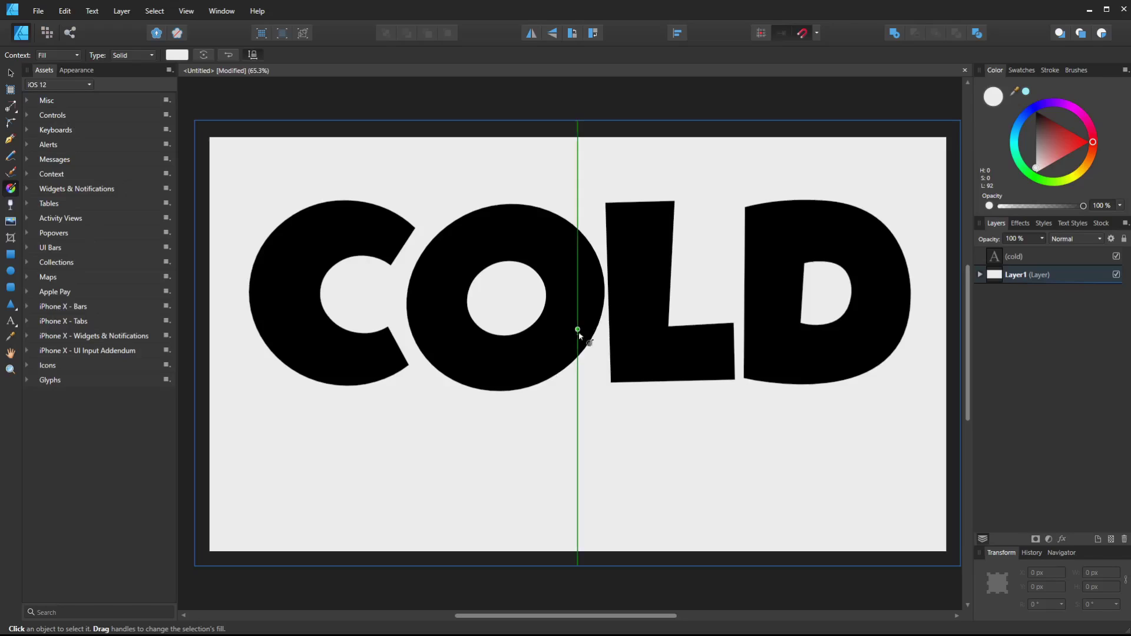
{"action": "left_click_drag", "start_coordinate": [577, 329], "coordinate": [825, 518]}
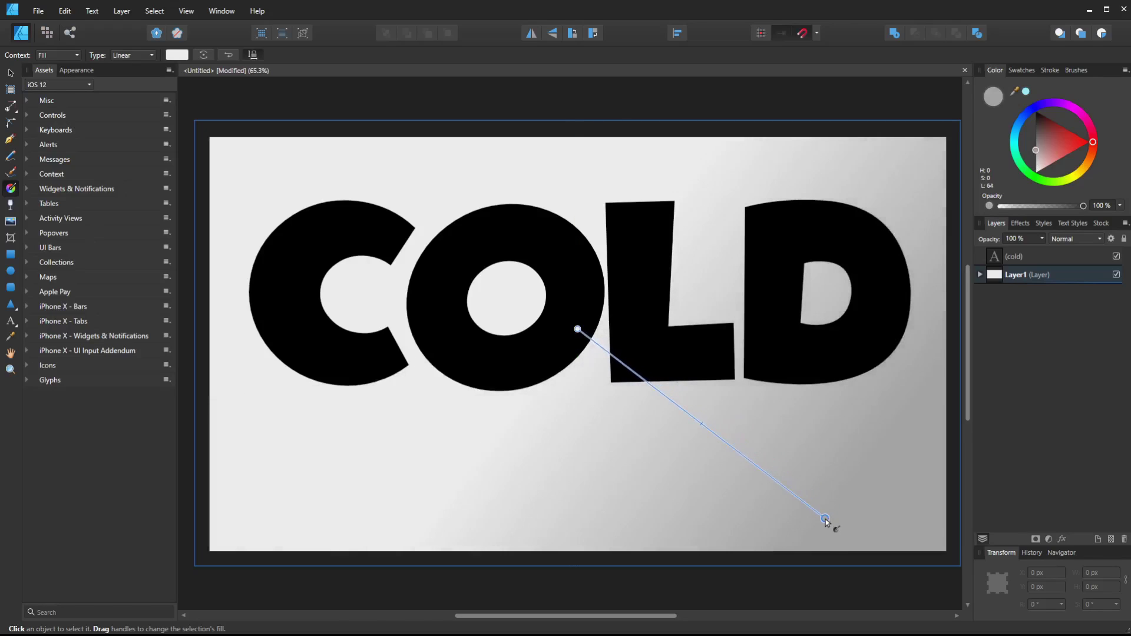
{"action": "left_click", "coordinate": [76, 71]}
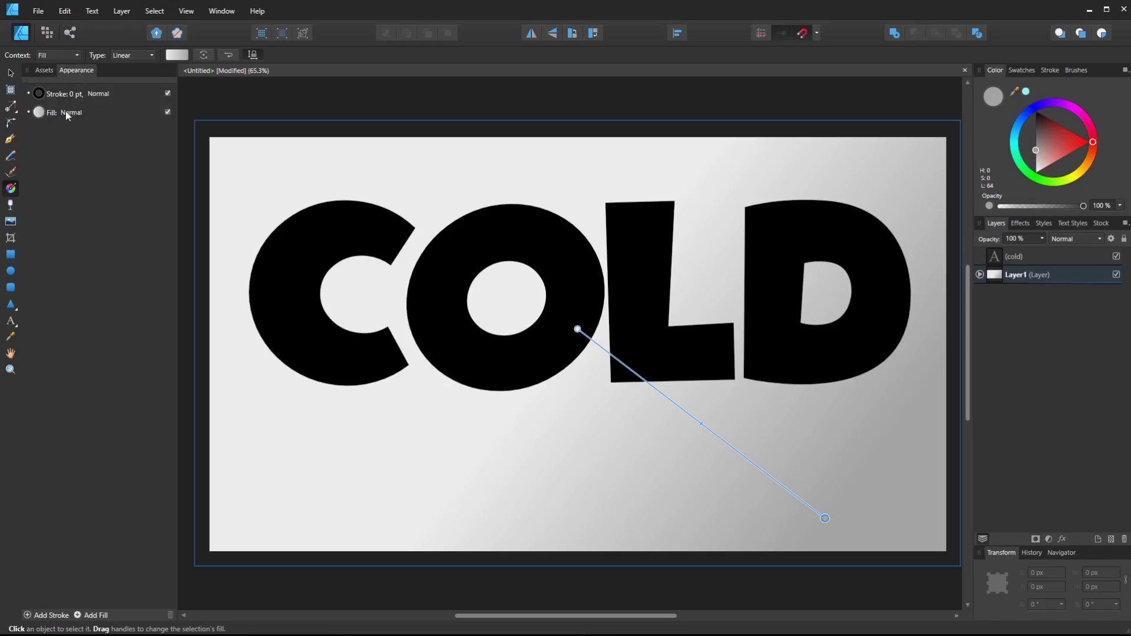
{"action": "left_click", "coordinate": [43, 113]}
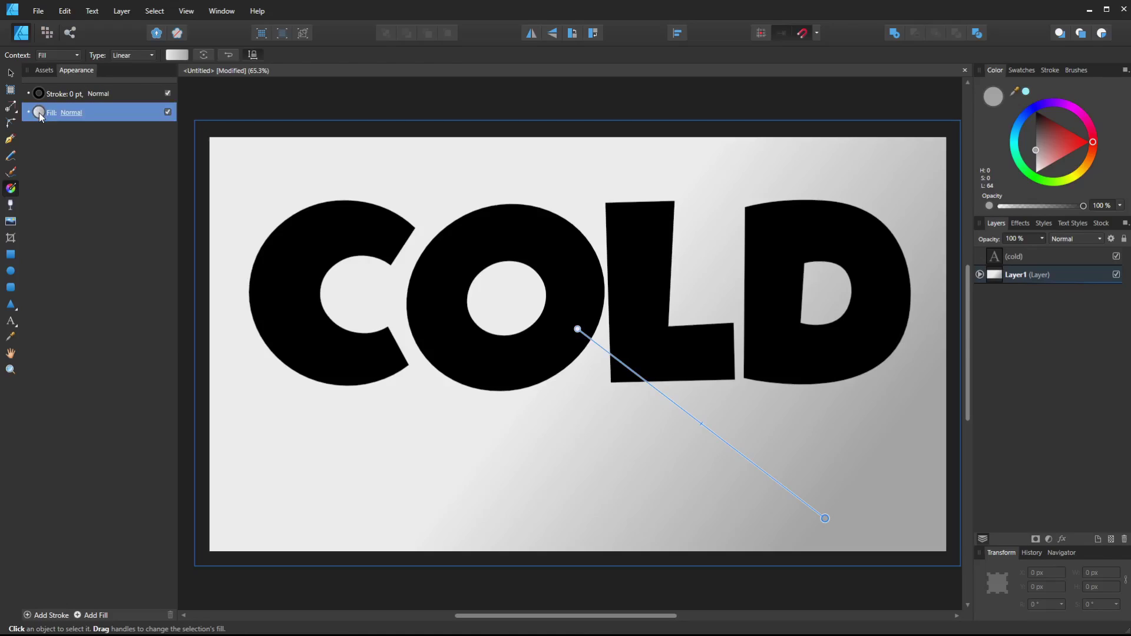
{"action": "left_click", "coordinate": [42, 116]}
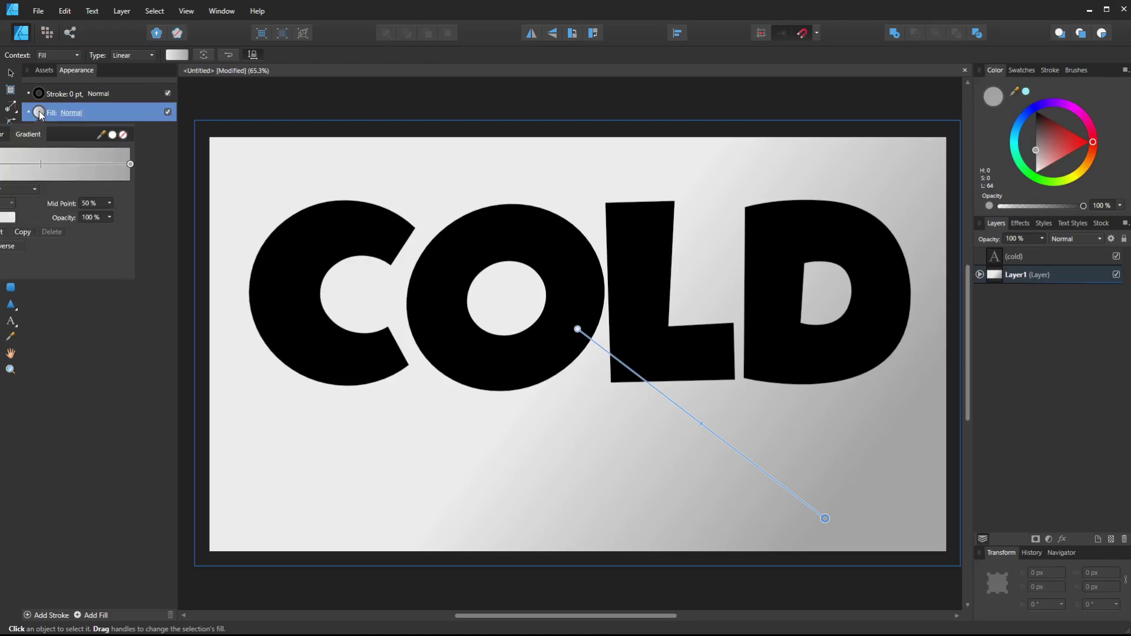
{"action": "left_click", "coordinate": [131, 165]}
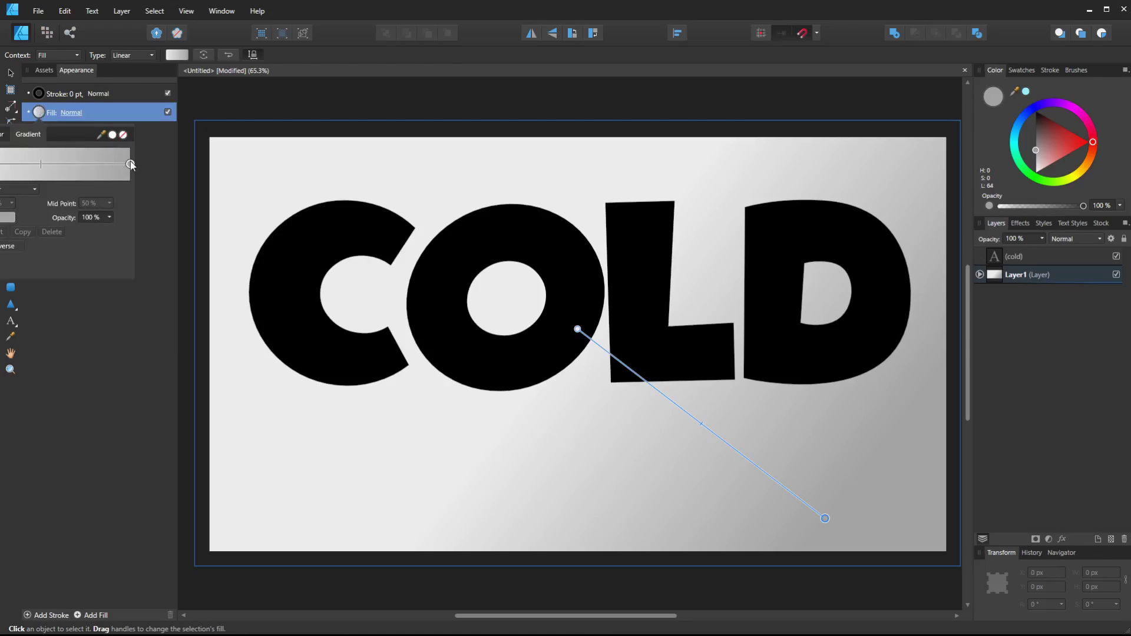
{"action": "left_click", "coordinate": [3, 219]}
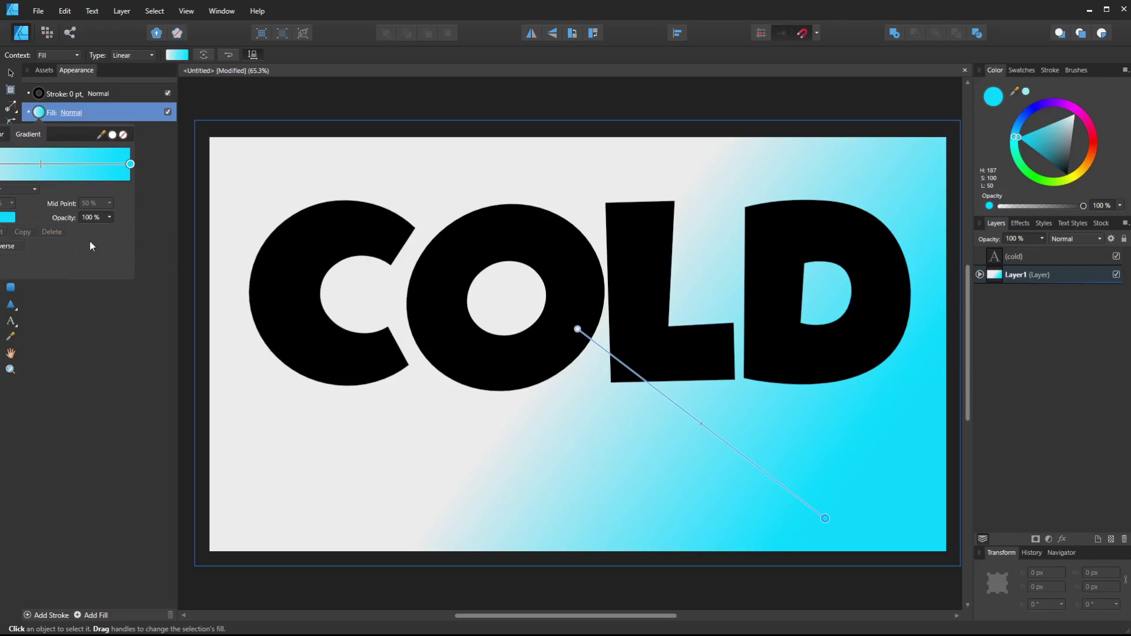
- Change the rectangle's gradient to radial and move its mid point to 92%
{"action": "left_click", "coordinate": [13, 191]}
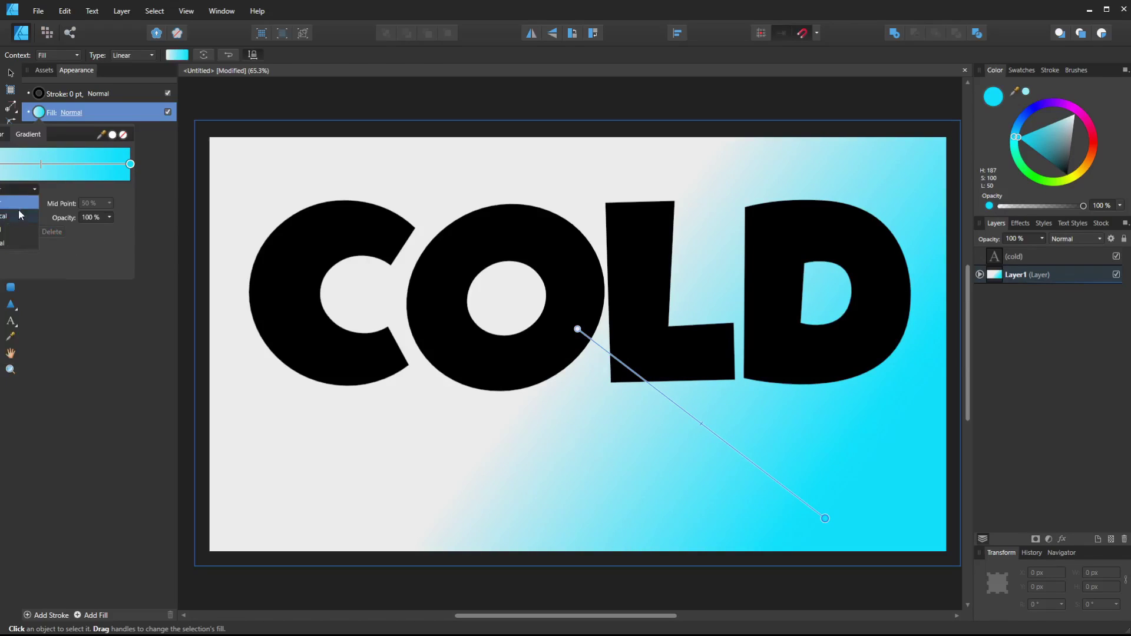
{"action": "left_click", "coordinate": [23, 227]}
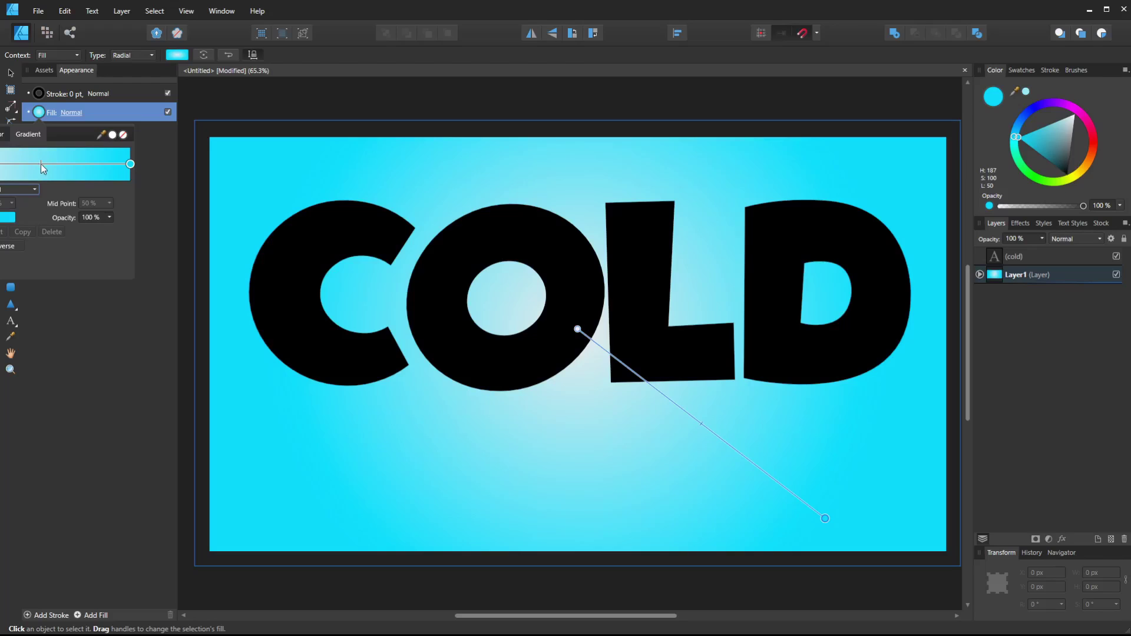
{"action": "mouse_move", "coordinate": [41, 164]}
{"action": "left_mouse_down"}
{"action": "mouse_move", "coordinate": [137, 165]}
{"action": "mouse_move", "coordinate": [92, 168]}
{"action": "mouse_move", "coordinate": [118, 171]}
{"action": "left_mouse_up"}
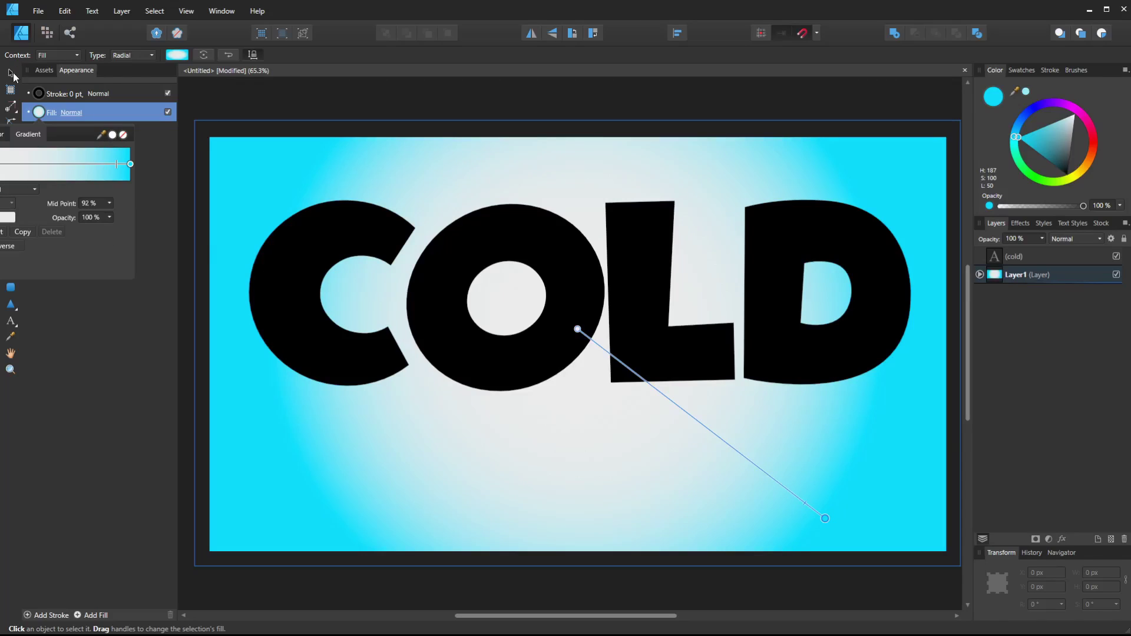
{"action": "left_click", "coordinate": [11, 73]}
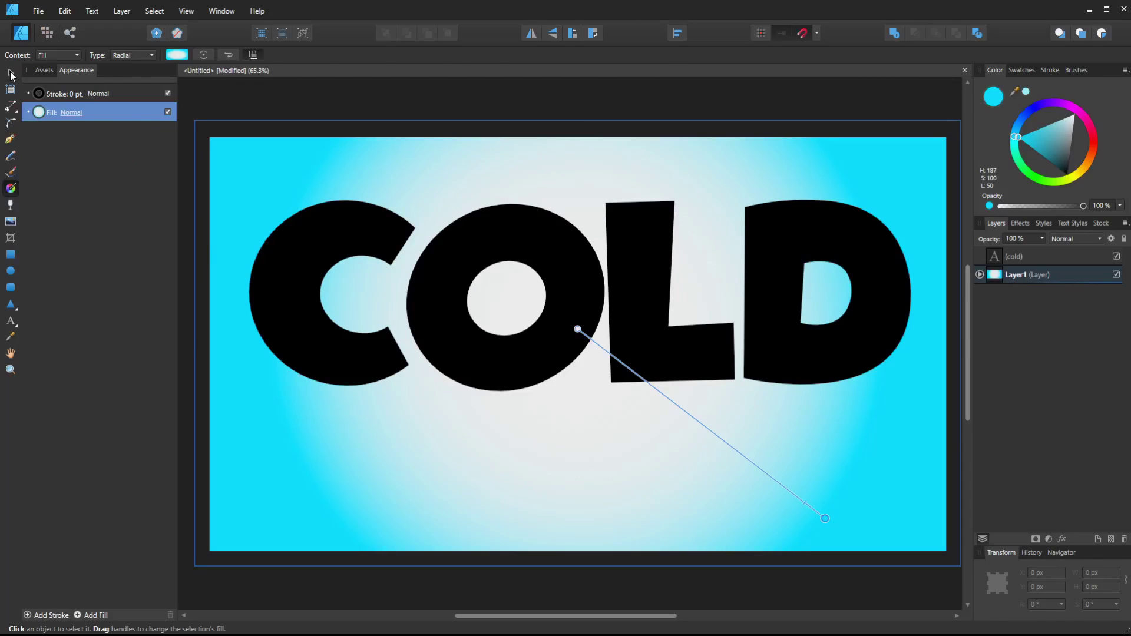
- Lock the background rectangle and its parent layer, Layer1, leaving the layer collapsed and nothing selected
{"action": "left_click", "coordinate": [980, 275]}
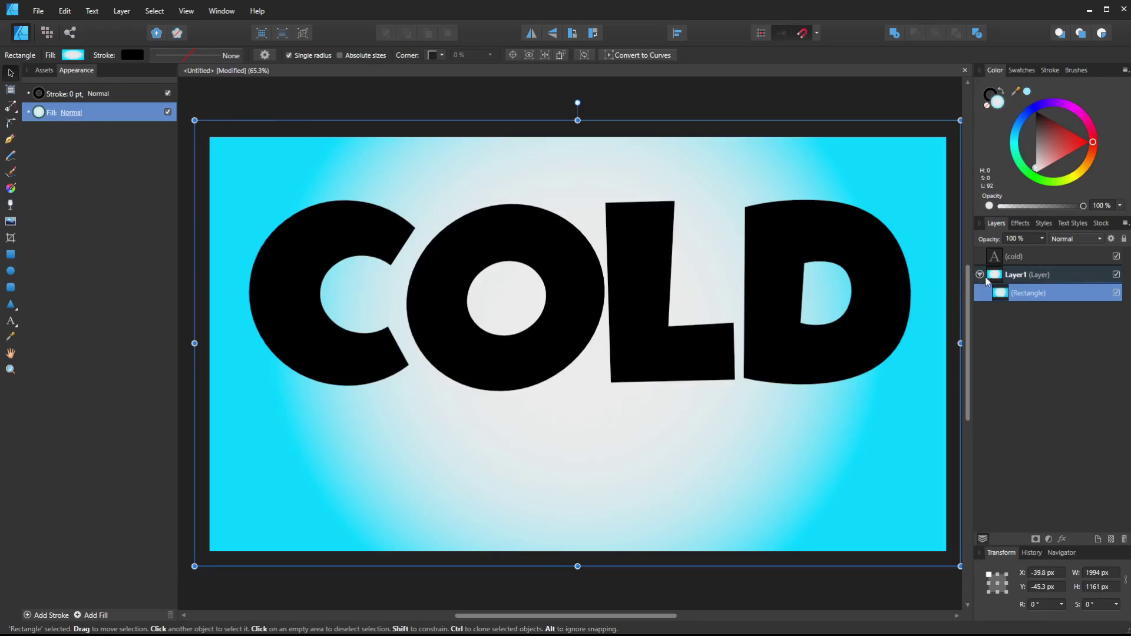
{"action": "double_click", "coordinate": [1105, 297]}
{"action": "left_click", "coordinate": [1110, 298]}
{"action": "left_click", "coordinate": [1123, 238]}
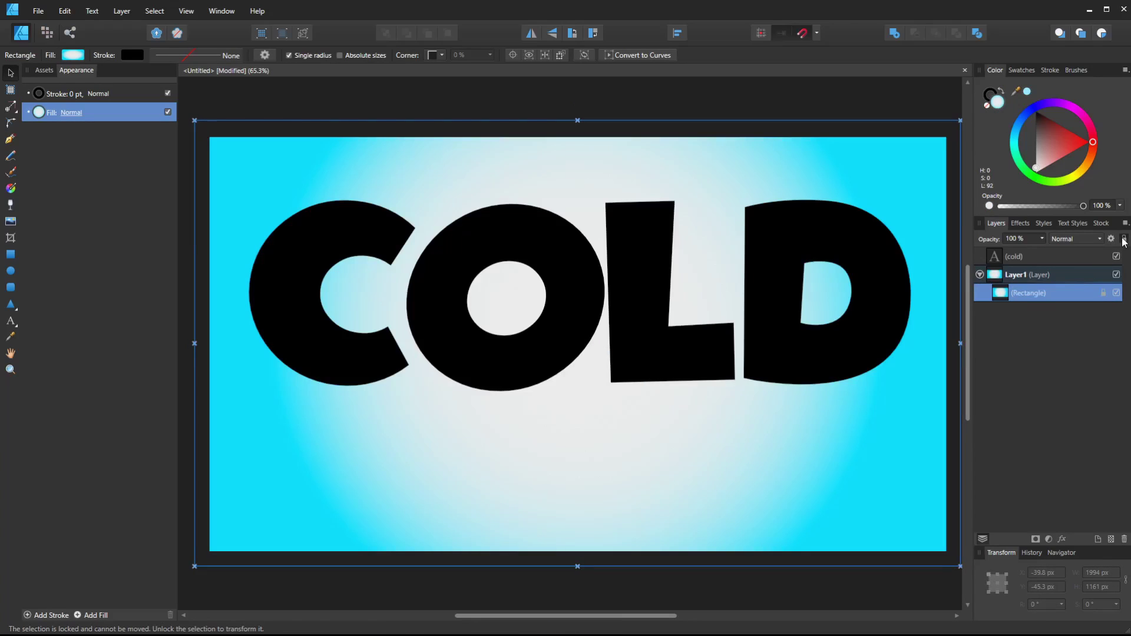
{"action": "left_click", "coordinate": [1091, 277]}
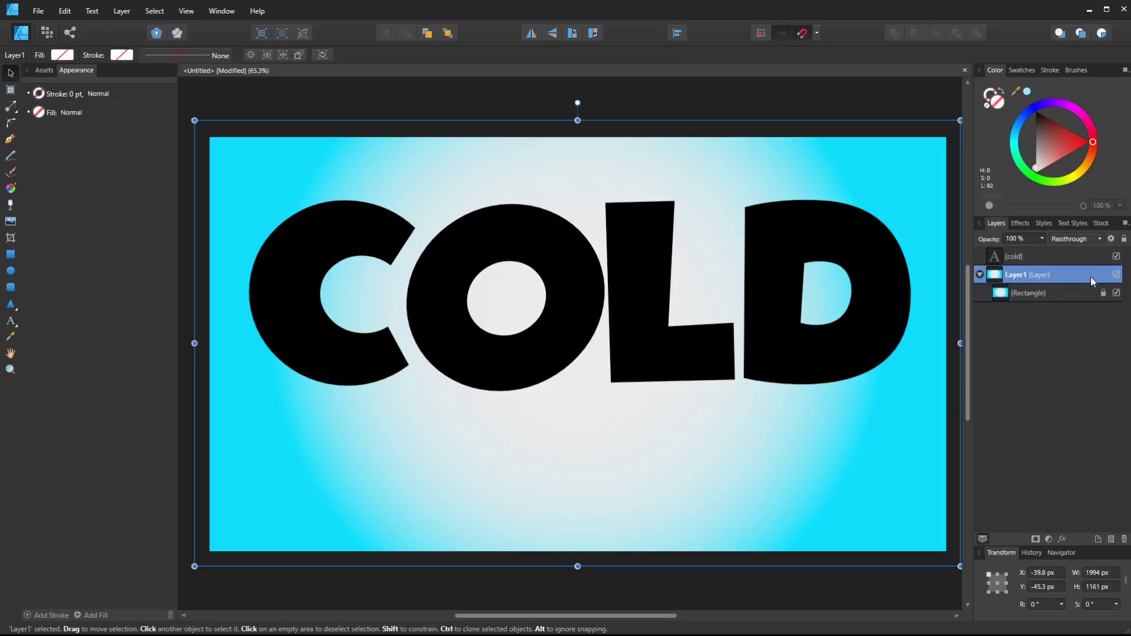
{"action": "left_click", "coordinate": [1123, 238]}
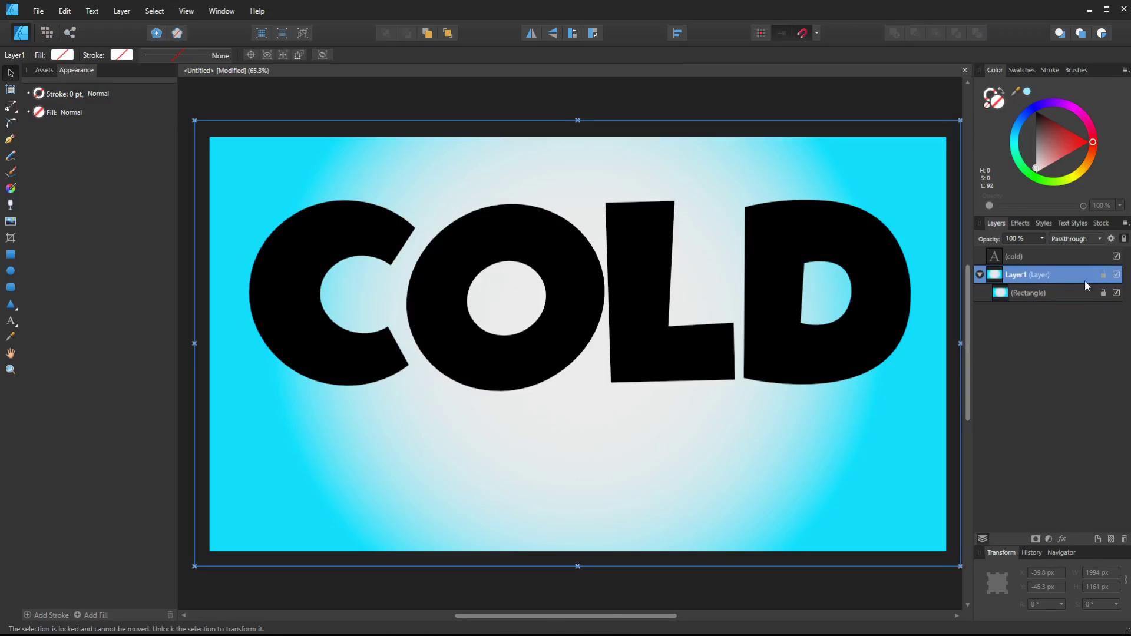
{"action": "left_click", "coordinate": [979, 275]}
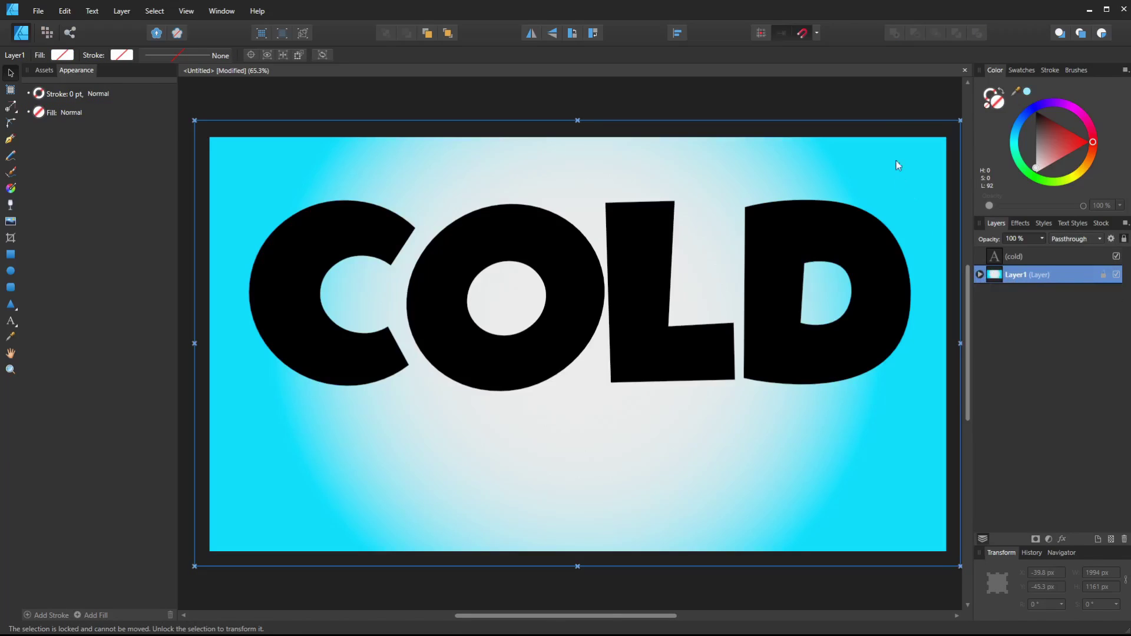
{"action": "left_click", "coordinate": [891, 107]}
- Select the COLD text and display the Symbols panel, placing it over the upper-right part of the canvas
{"action": "left_click_drag", "start_coordinate": [758, 207], "coordinate": [749, 181]}
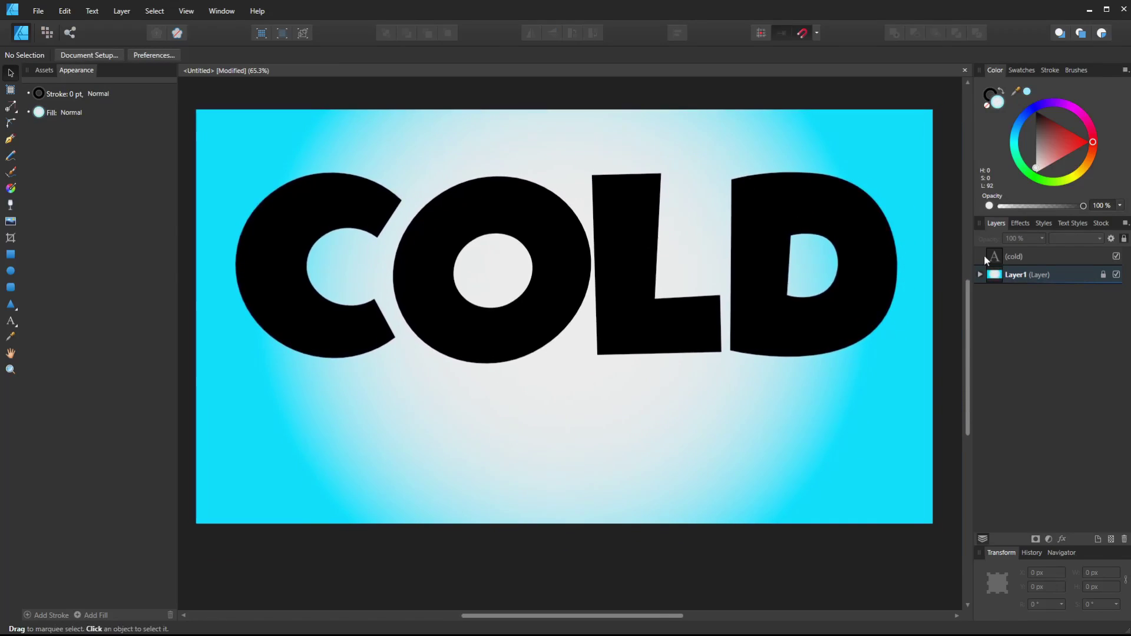
{"action": "left_click", "coordinate": [1028, 259]}
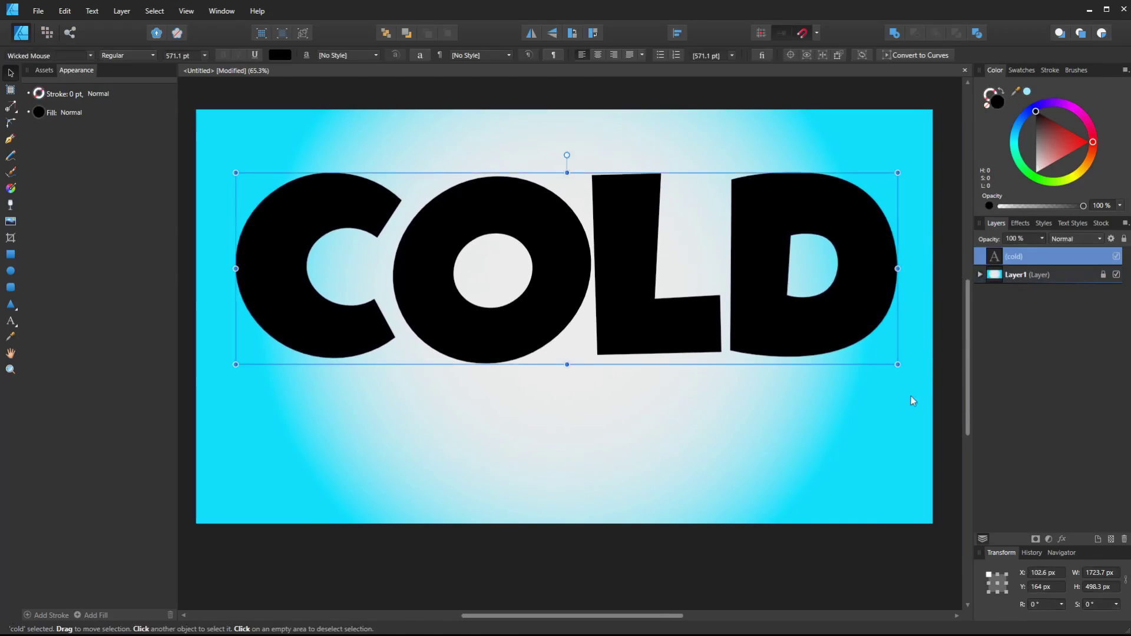
{"action": "left_click_drag", "start_coordinate": [892, 424], "coordinate": [926, 515]}
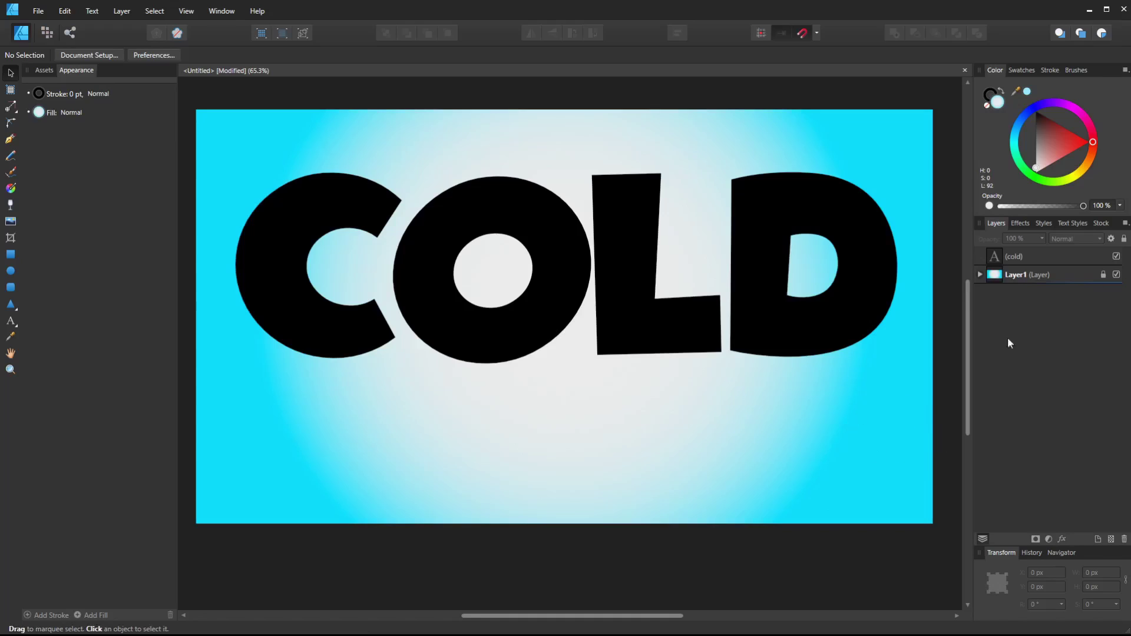
{"action": "left_click", "coordinate": [1039, 257]}
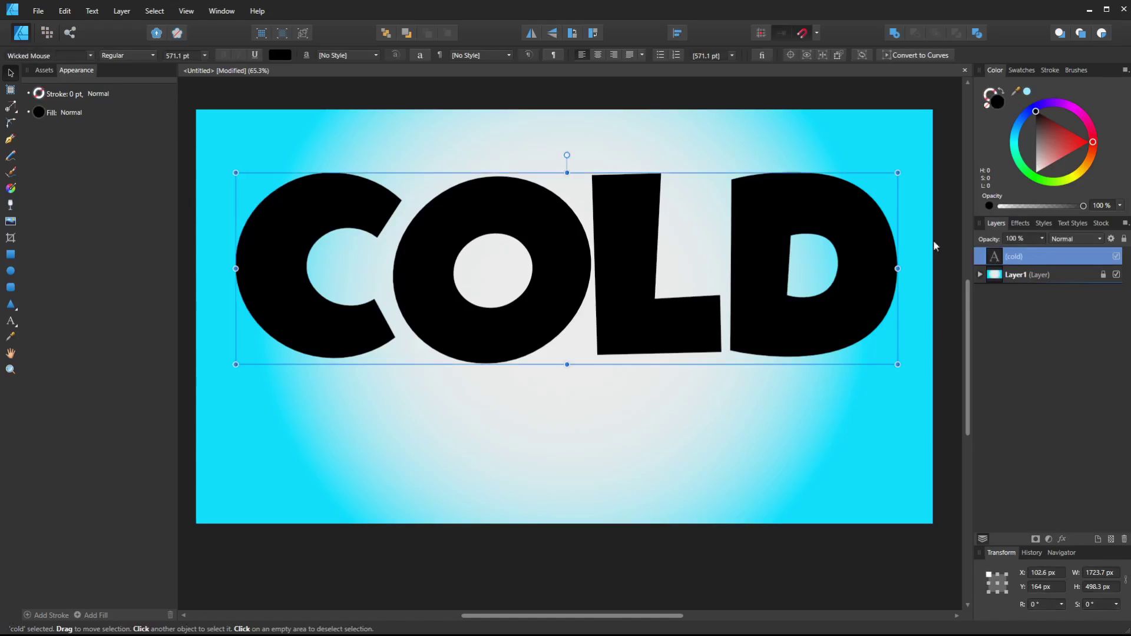
{"action": "left_click", "coordinate": [186, 13]}
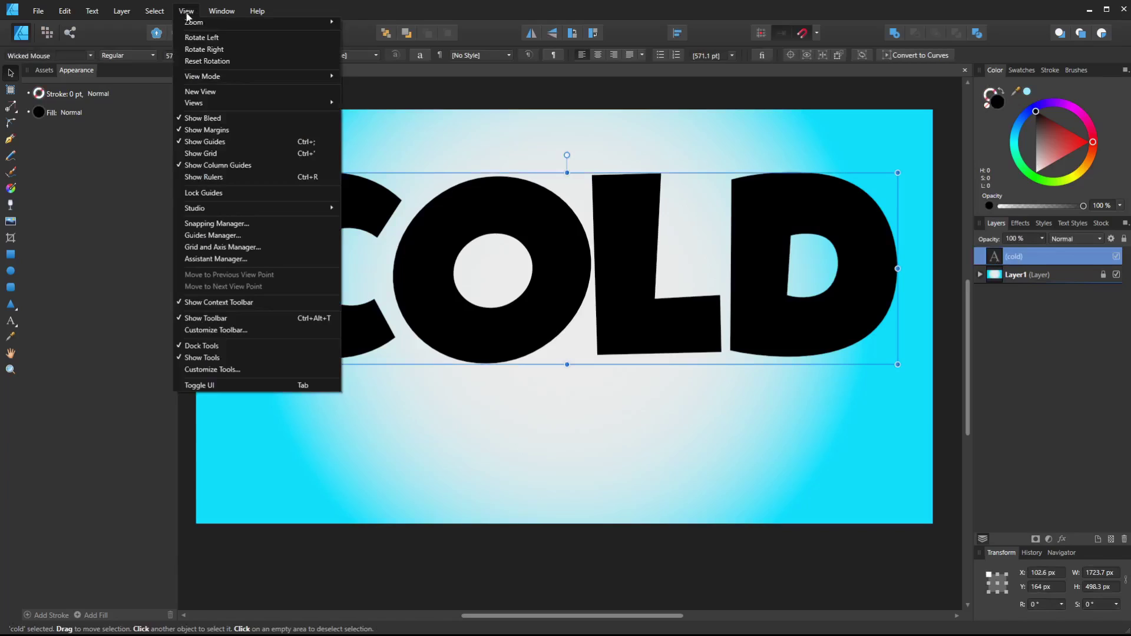
{"action": "mouse_move", "coordinate": [256, 207]}
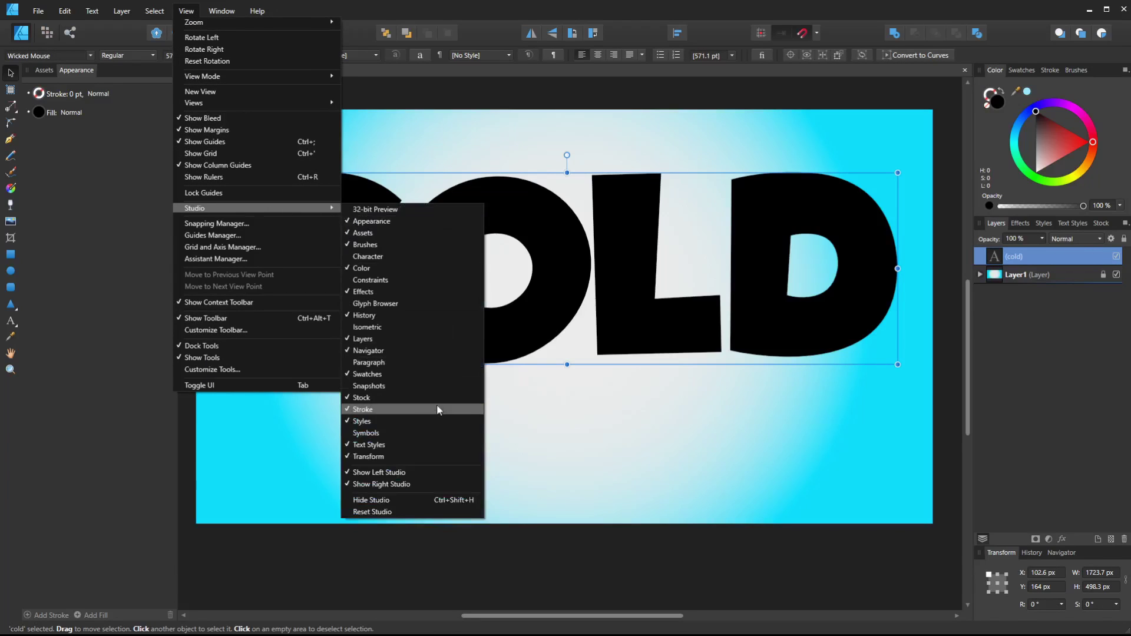
{"action": "left_click", "coordinate": [366, 434]}
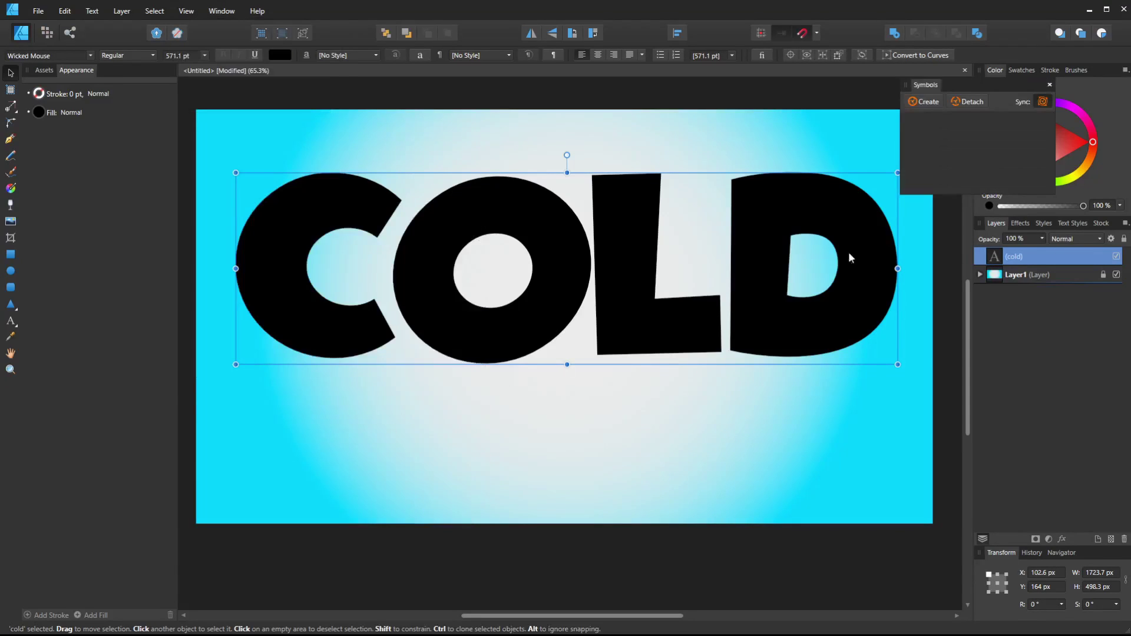
{"action": "left_click_drag", "start_coordinate": [984, 86], "coordinate": [884, 71]}
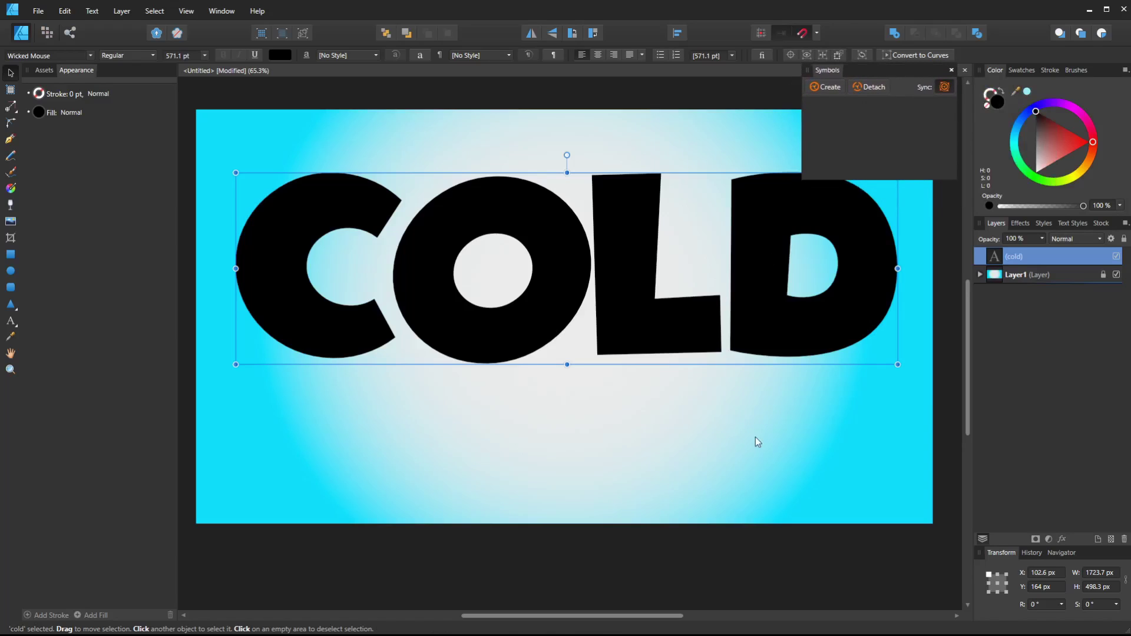
- Create a symbol from the COLD text and place a duplicate of it below, partly overlapping the original
{"action": "left_click", "coordinate": [760, 392]}
{"action": "left_click", "coordinate": [763, 325]}
{"action": "scroll", "coordinate": [759, 277], "scroll_direction": "up", "scroll_amount": 3}
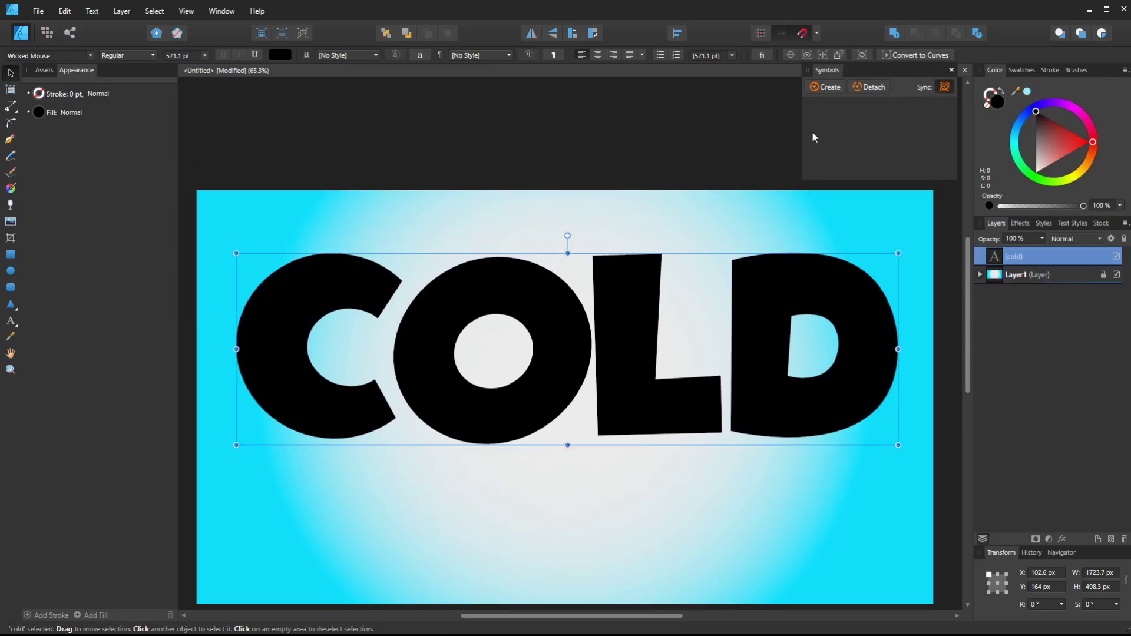
{"action": "left_click", "coordinate": [827, 87]}
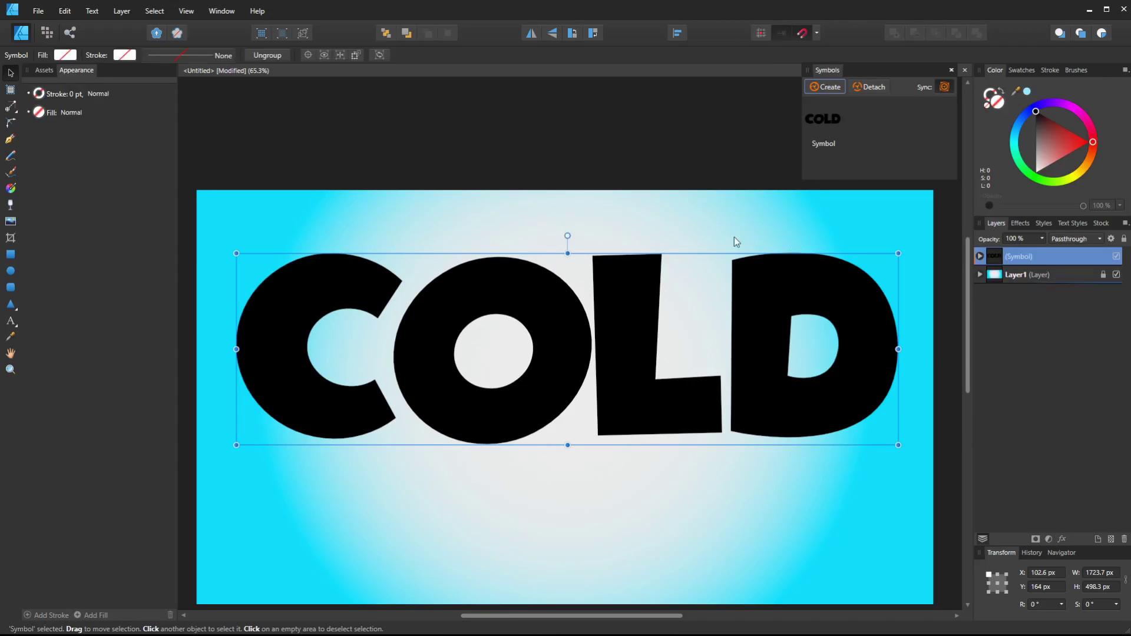
{"action": "scroll", "coordinate": [606, 214], "scroll_direction": "down", "scroll_amount": 2}
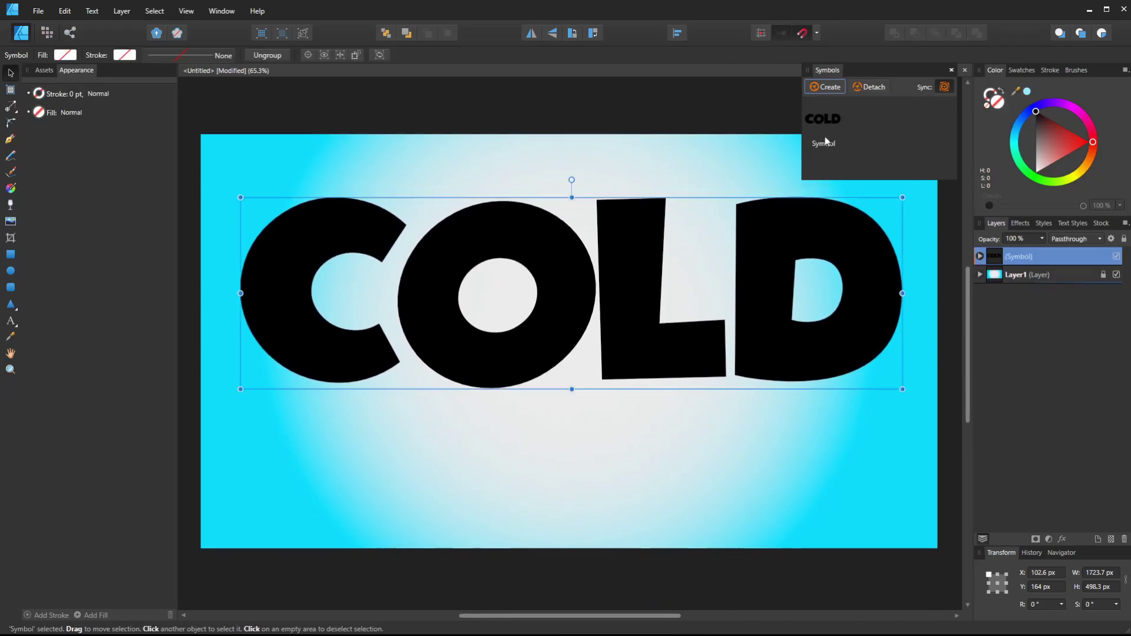
{"action": "left_click_drag", "start_coordinate": [645, 284], "coordinate": [654, 418]}
- Try replacing the lower symbol copy's text with "FG" to test syncing, and undo the change
{"action": "key", "text": "t"}
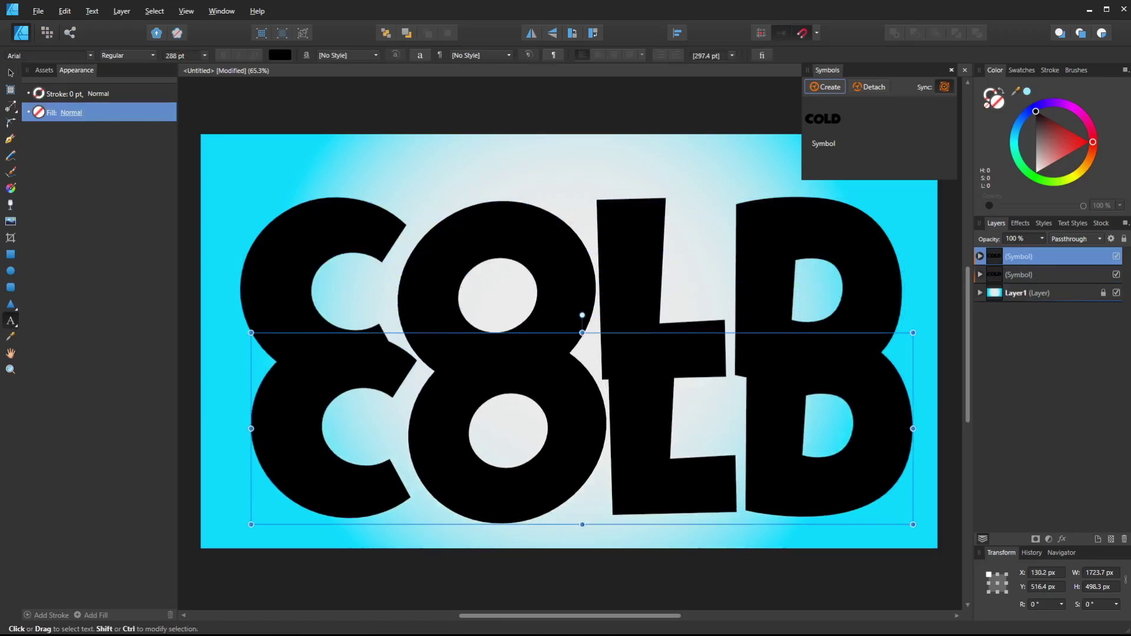
{"action": "double_click", "coordinate": [679, 467]}
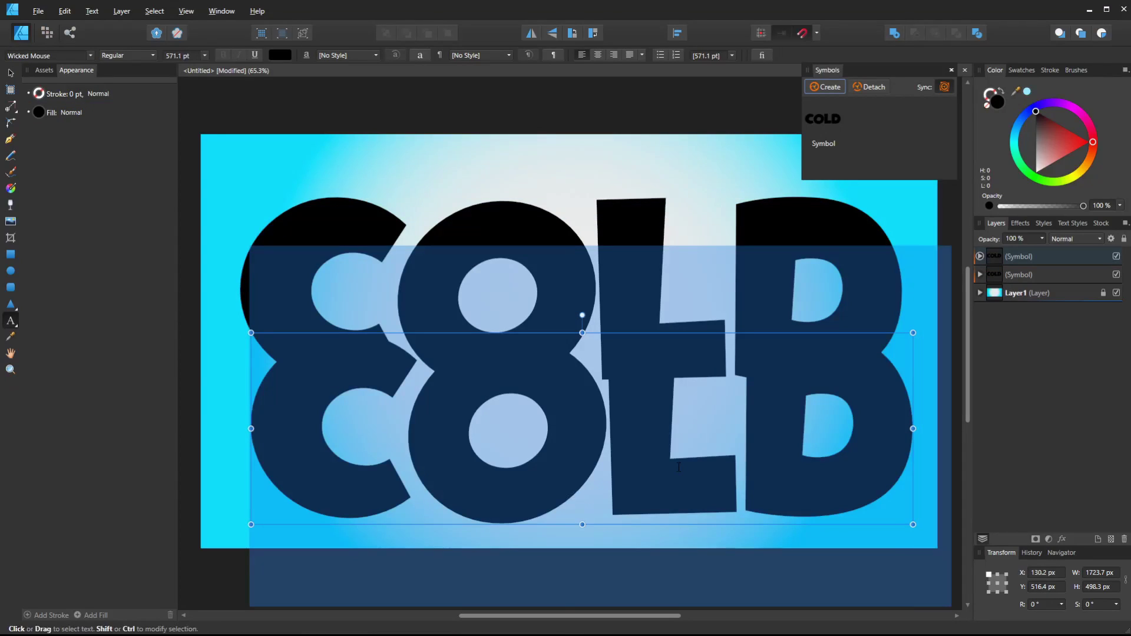
{"action": "type", "text": "FG"}
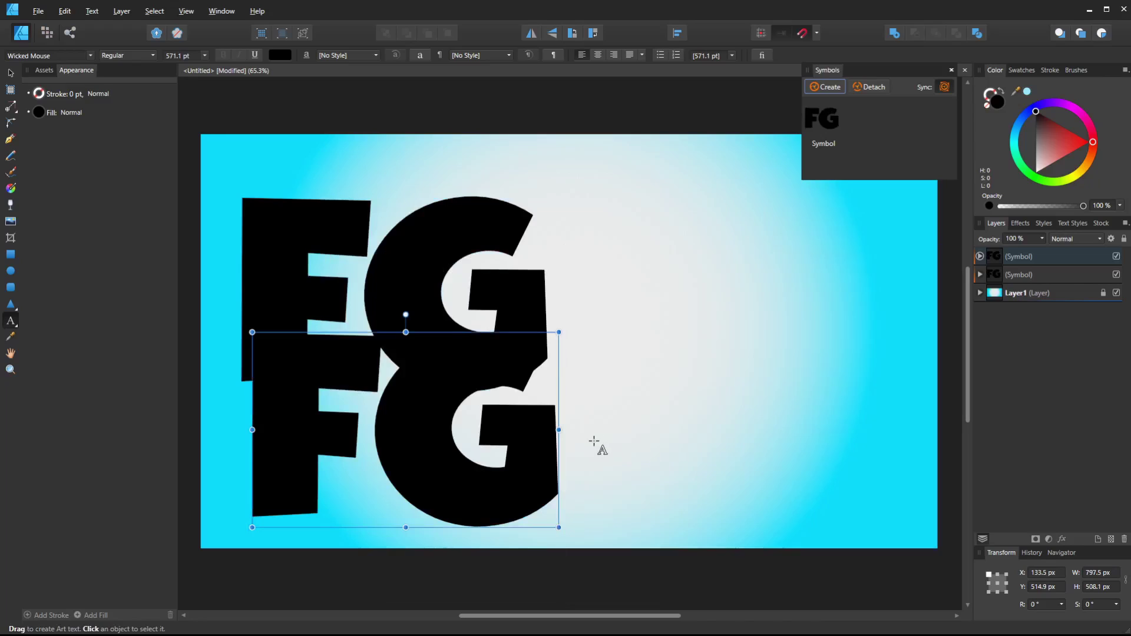
{"action": "key", "text": "ctrl+z"}
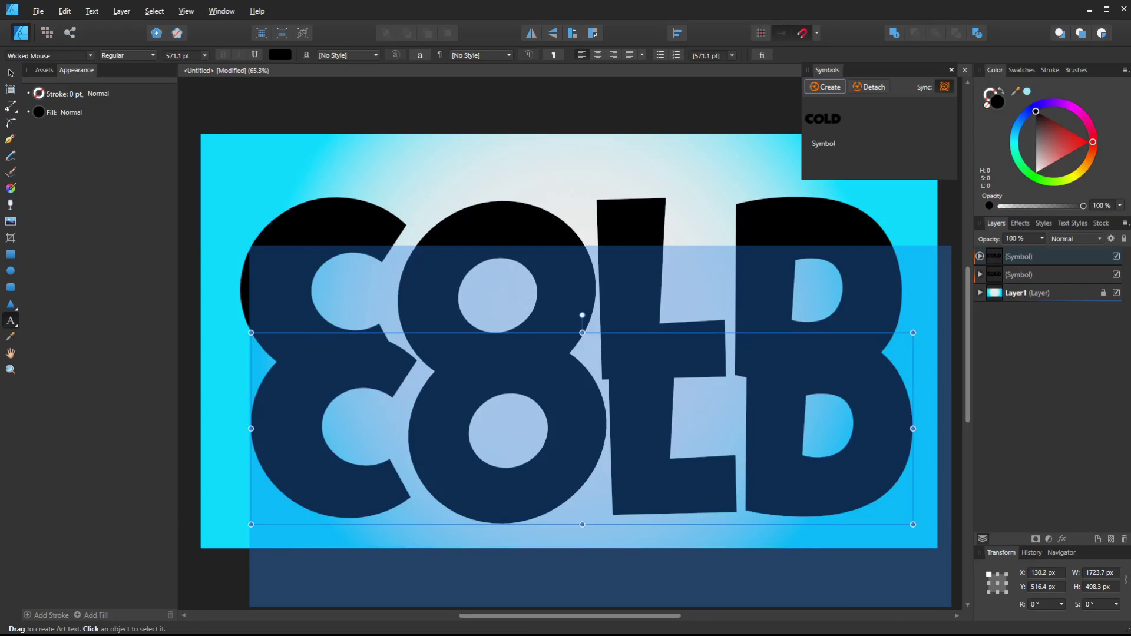
{"action": "left_click", "coordinate": [10, 72]}
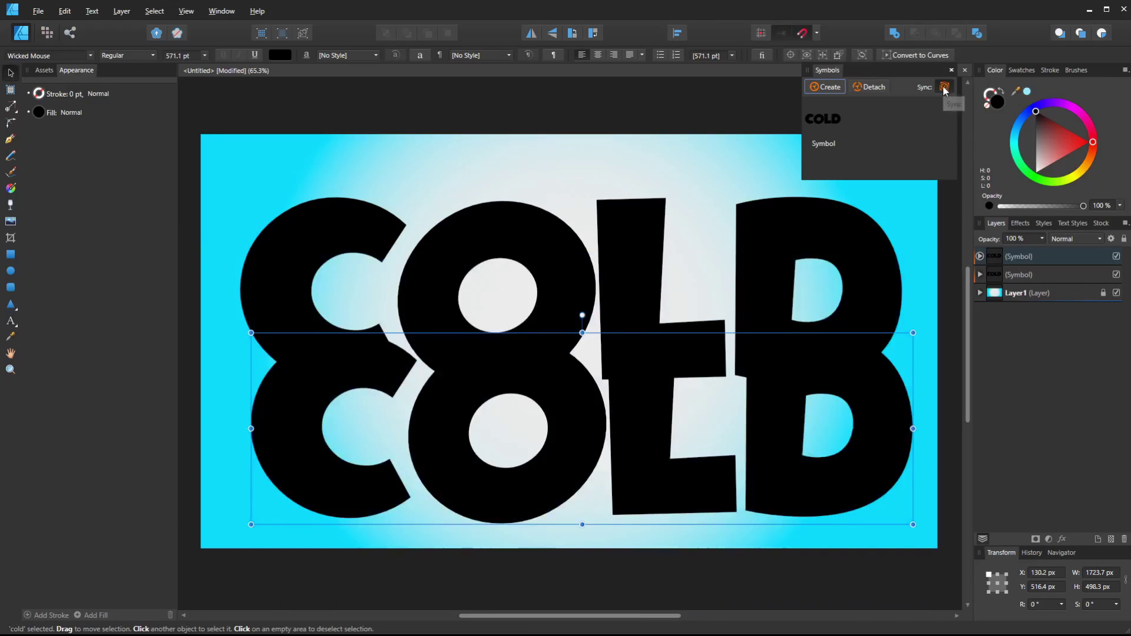
- Move the lower symbol copy up to about X 150 px, Y 286 px and group it with the original symbol
{"action": "left_click", "coordinate": [672, 112]}
{"action": "left_click_drag", "start_coordinate": [625, 387], "coordinate": [646, 313]}
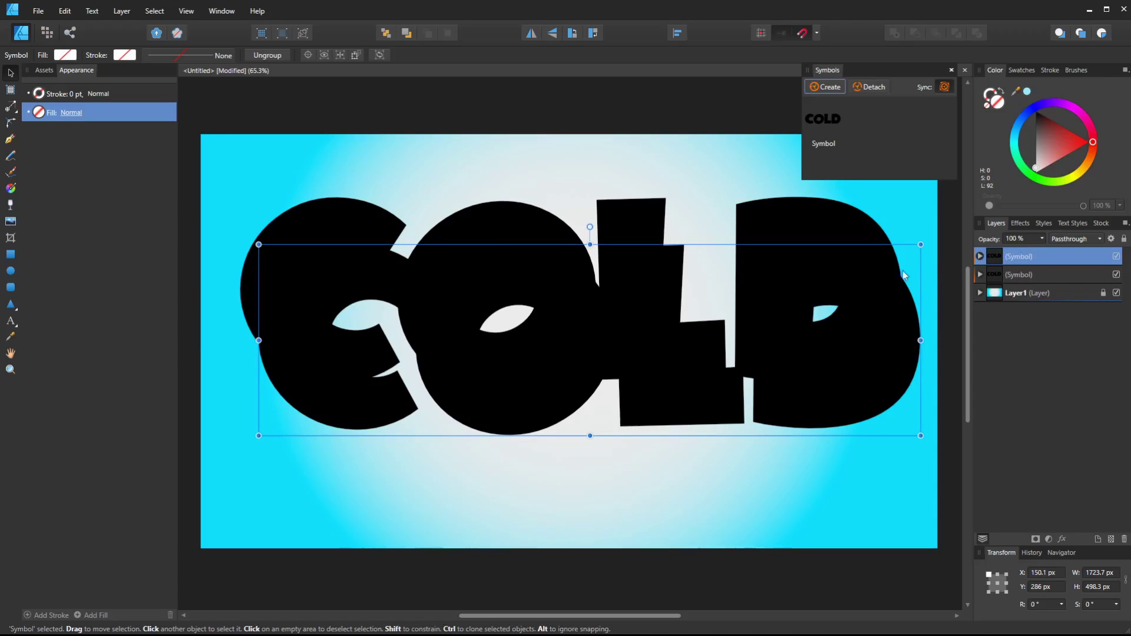
{"action": "left_click", "coordinate": [1039, 275], "text": "shift"}
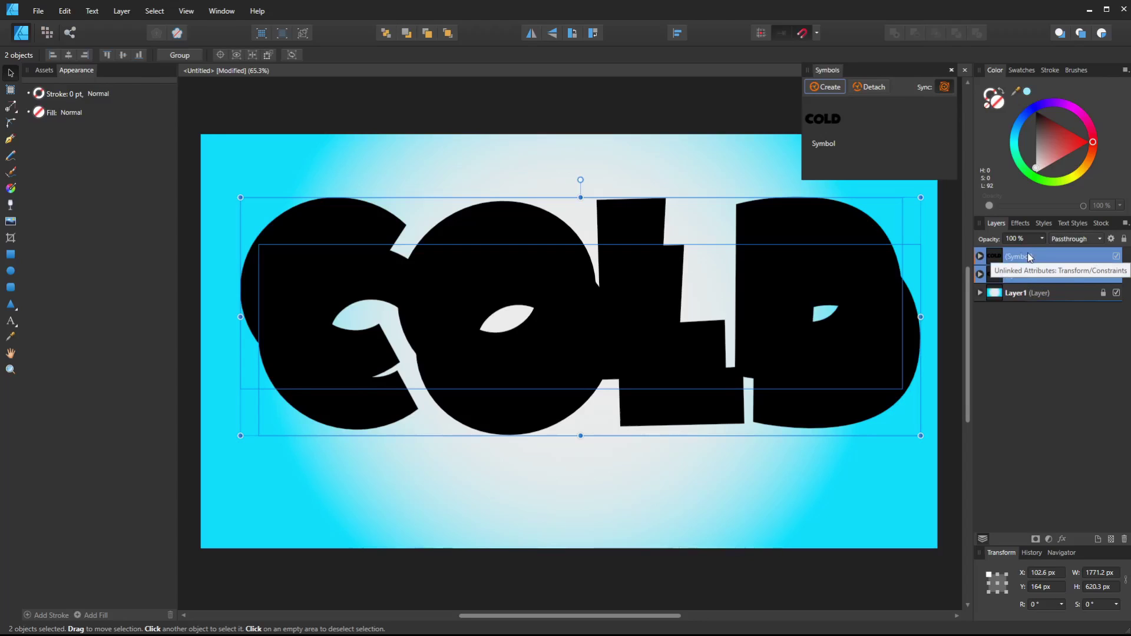
{"action": "right_click", "coordinate": [1027, 253]}
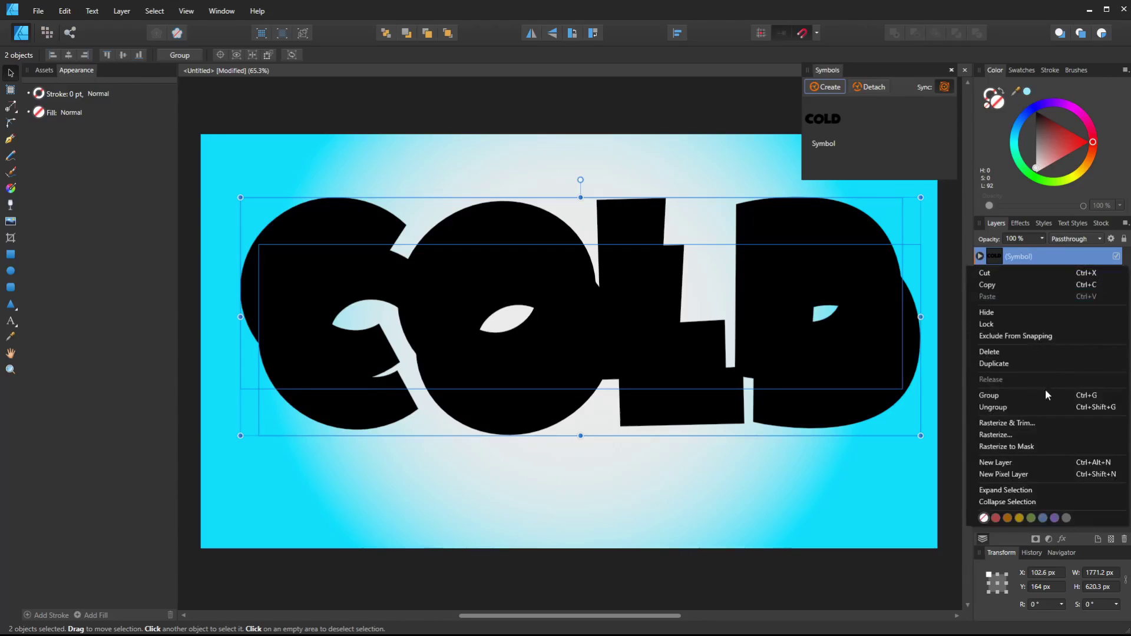
{"action": "left_click", "coordinate": [996, 401]}
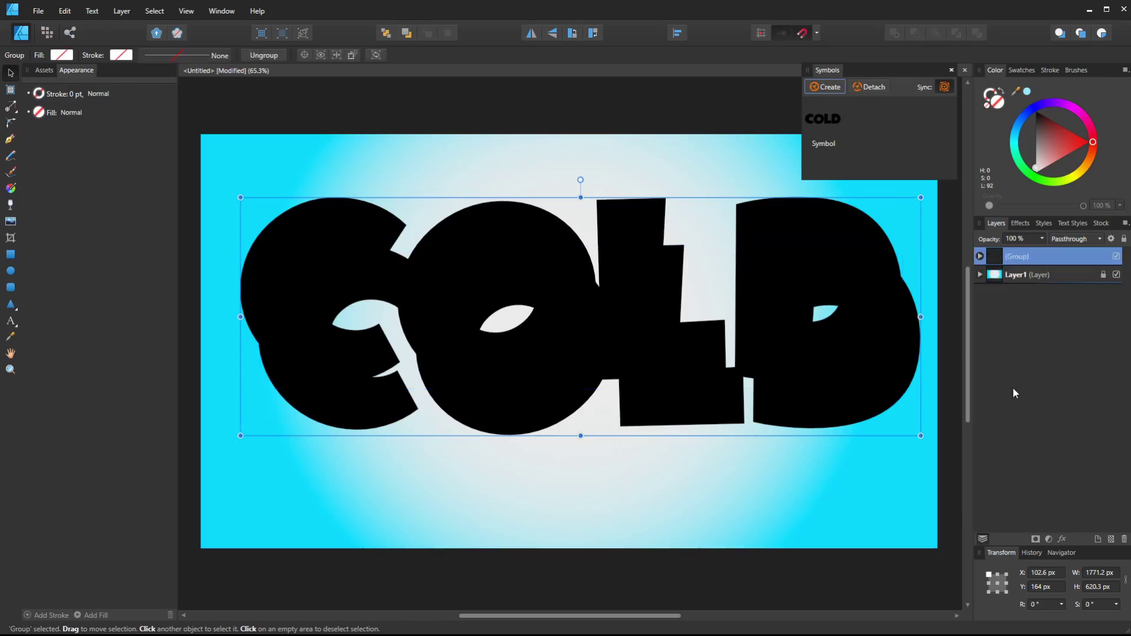
- Turn off symbol syncing and set the blend mode of the group's upper symbol to Erase
{"action": "left_click", "coordinate": [980, 256]}
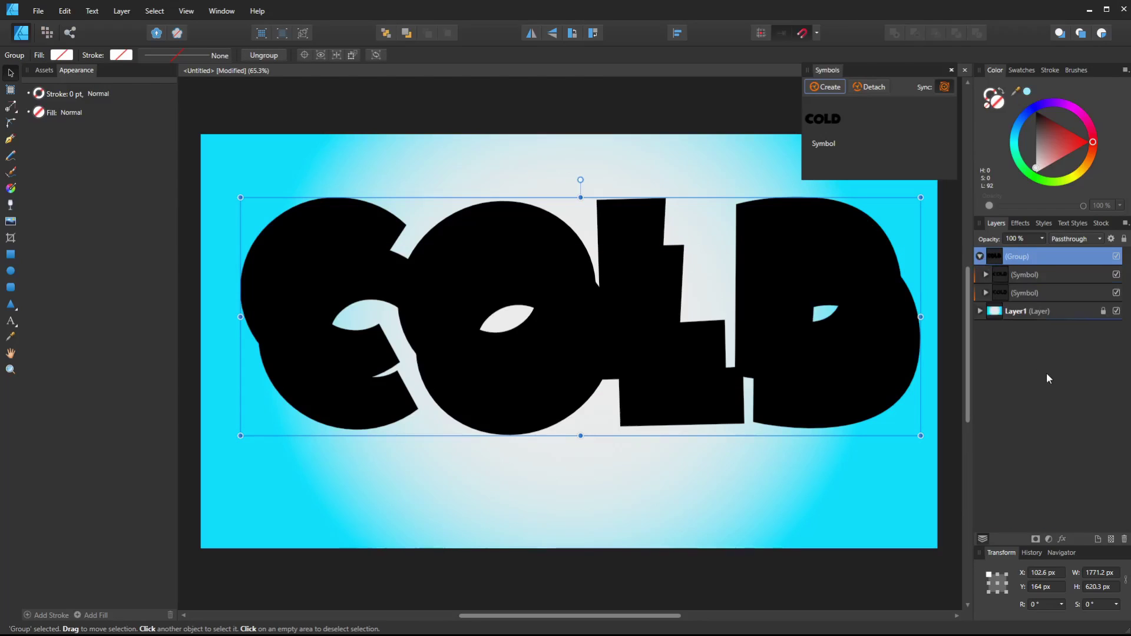
{"action": "left_click", "coordinate": [1038, 278]}
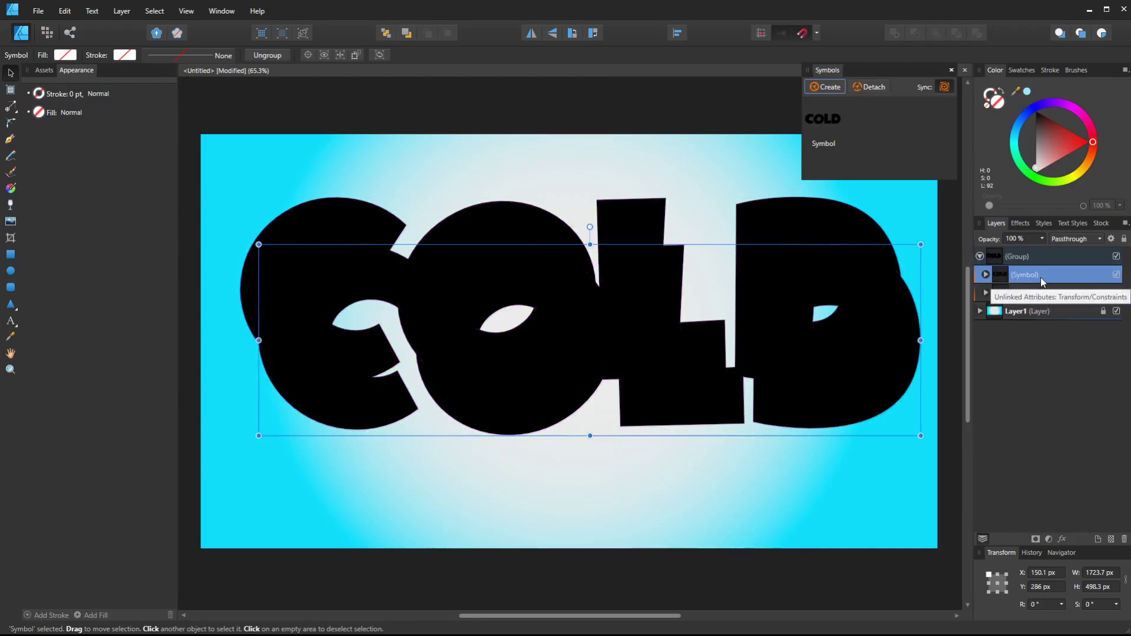
{"action": "left_click", "coordinate": [1099, 238]}
{"action": "left_click_drag", "start_coordinate": [1104, 271], "coordinate": [1104, 412]}
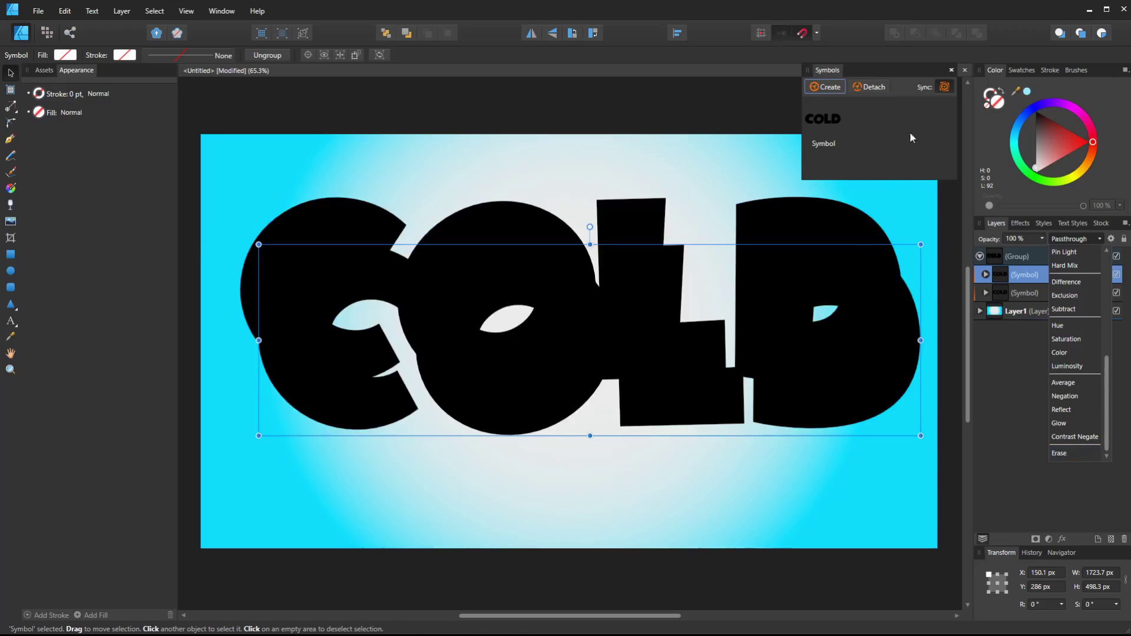
{"action": "left_click", "coordinate": [944, 88]}
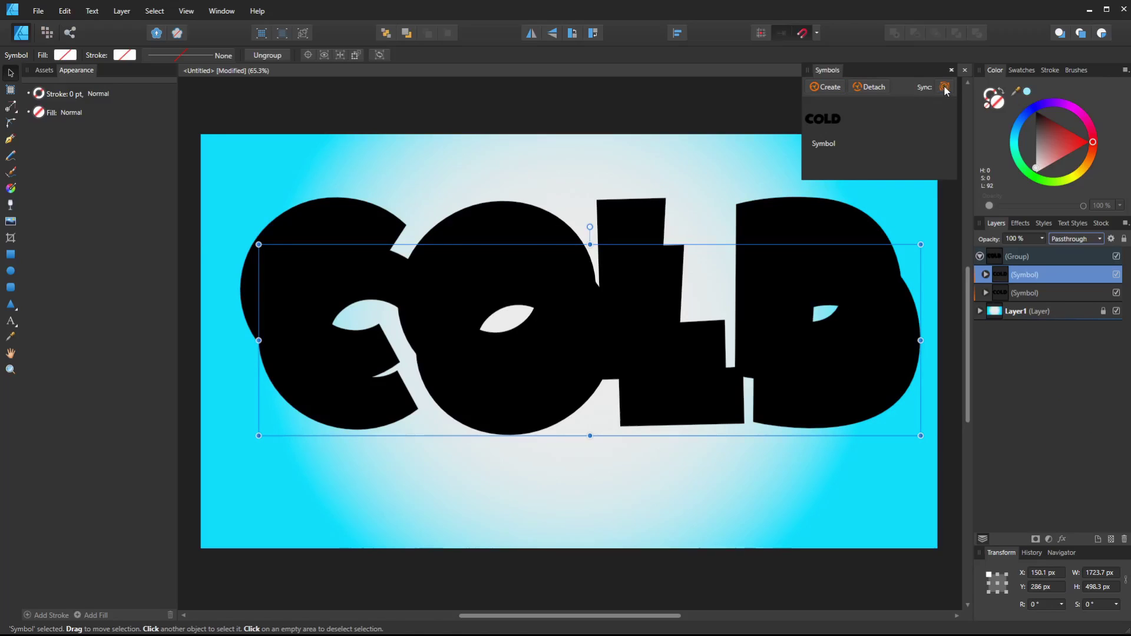
{"action": "left_click", "coordinate": [1097, 240]}
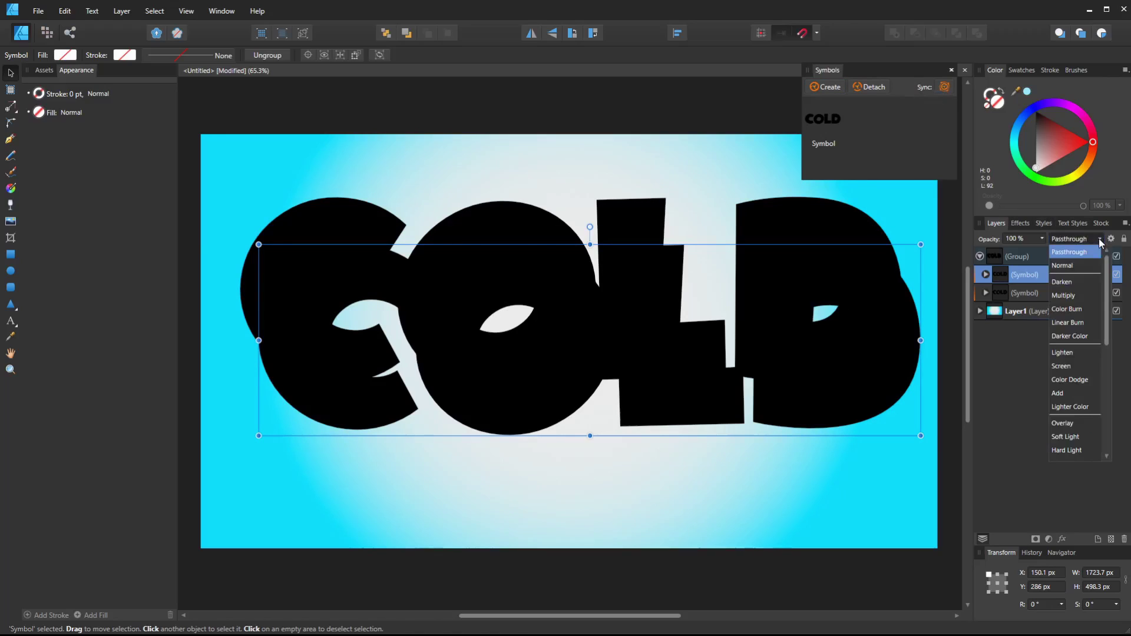
{"action": "left_click_drag", "start_coordinate": [1106, 321], "coordinate": [1095, 480]}
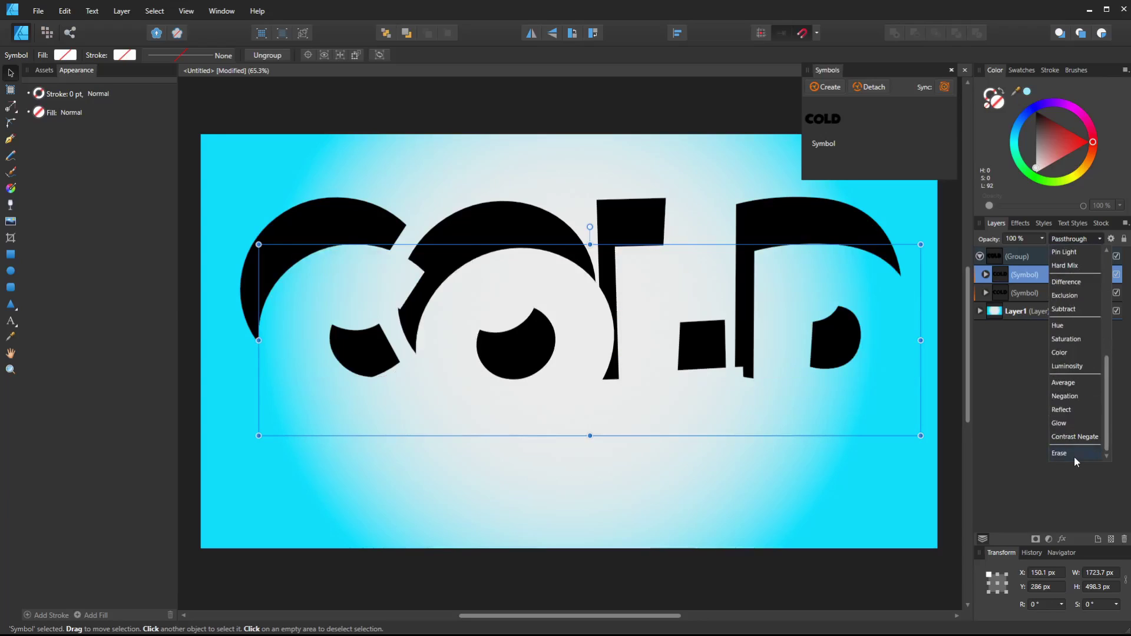
{"action": "left_click", "coordinate": [1073, 457]}
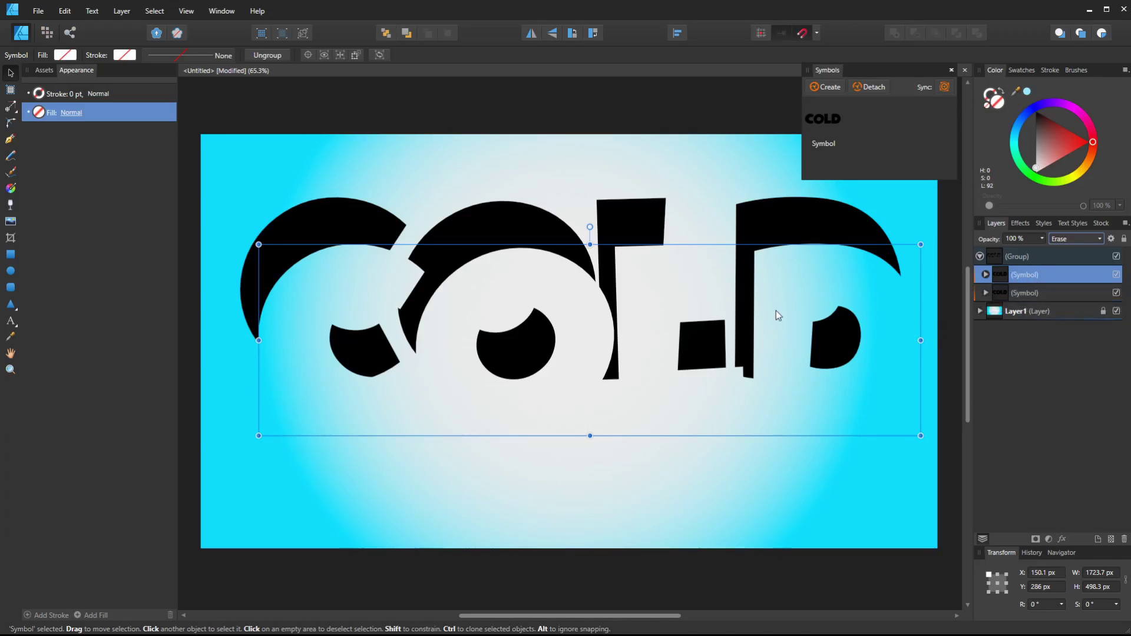
- Shift the erasing symbol closer to the original, to about X 129 px, Y 226 px, and clear the selection
{"action": "left_click_drag", "start_coordinate": [775, 313], "coordinate": [776, 283]}
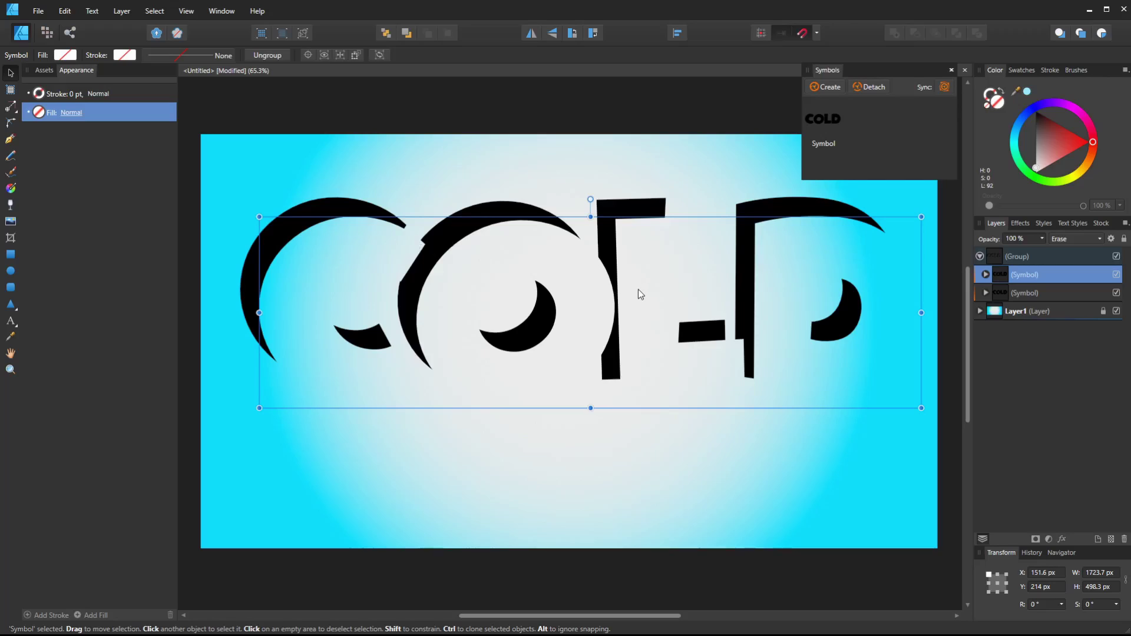
{"action": "left_click_drag", "start_coordinate": [630, 289], "coordinate": [618, 287]}
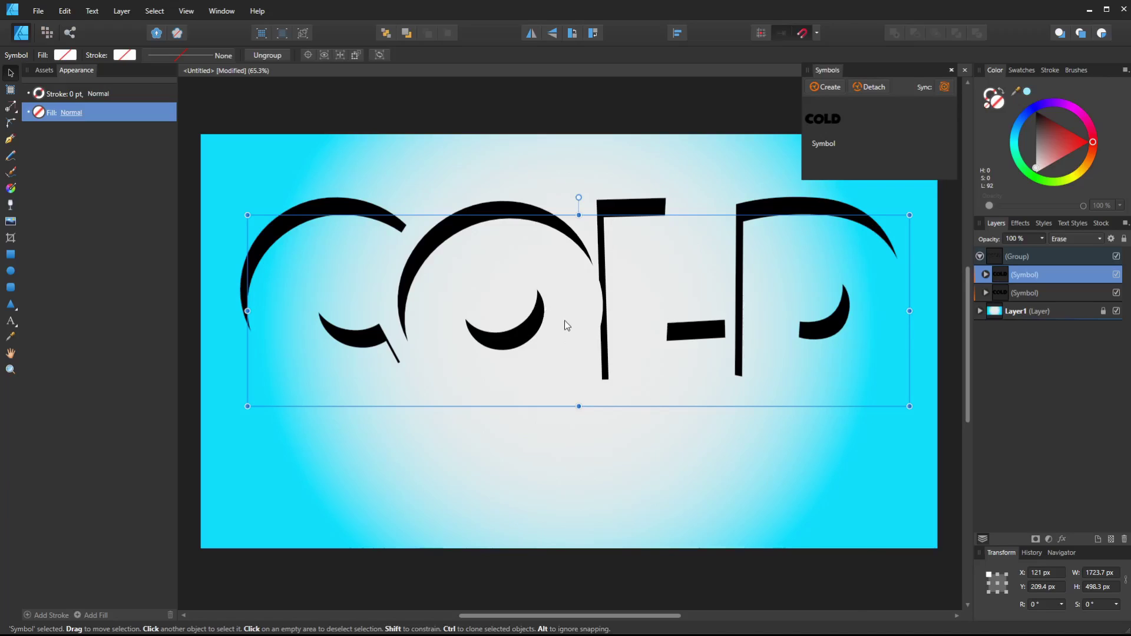
{"action": "left_click_drag", "start_coordinate": [571, 329], "coordinate": [574, 335]}
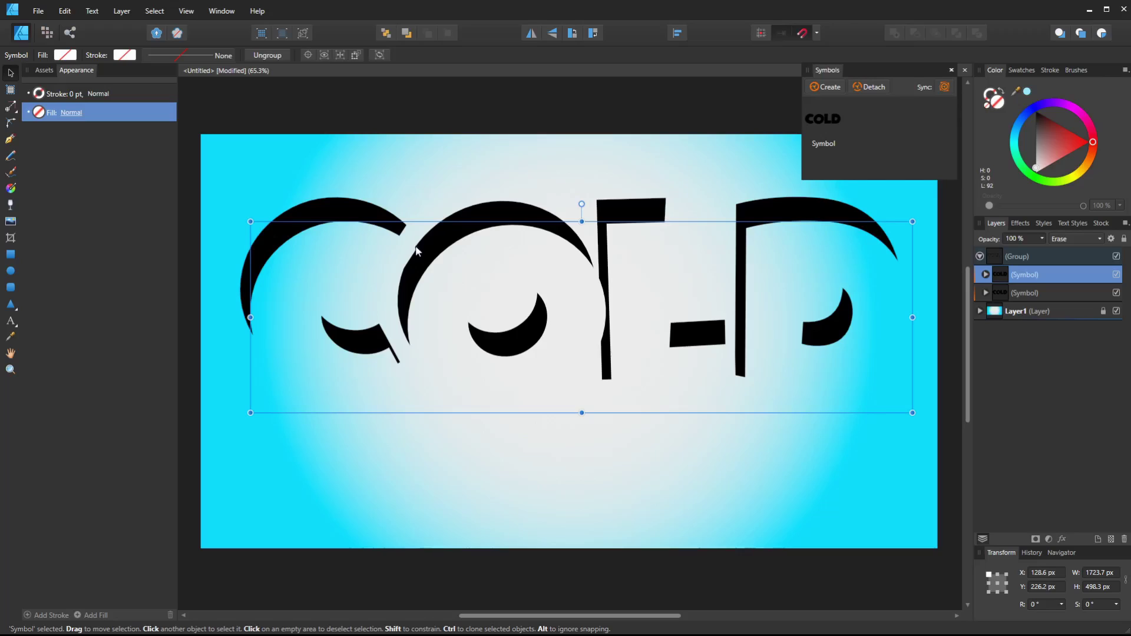
{"action": "left_click", "coordinate": [695, 568]}
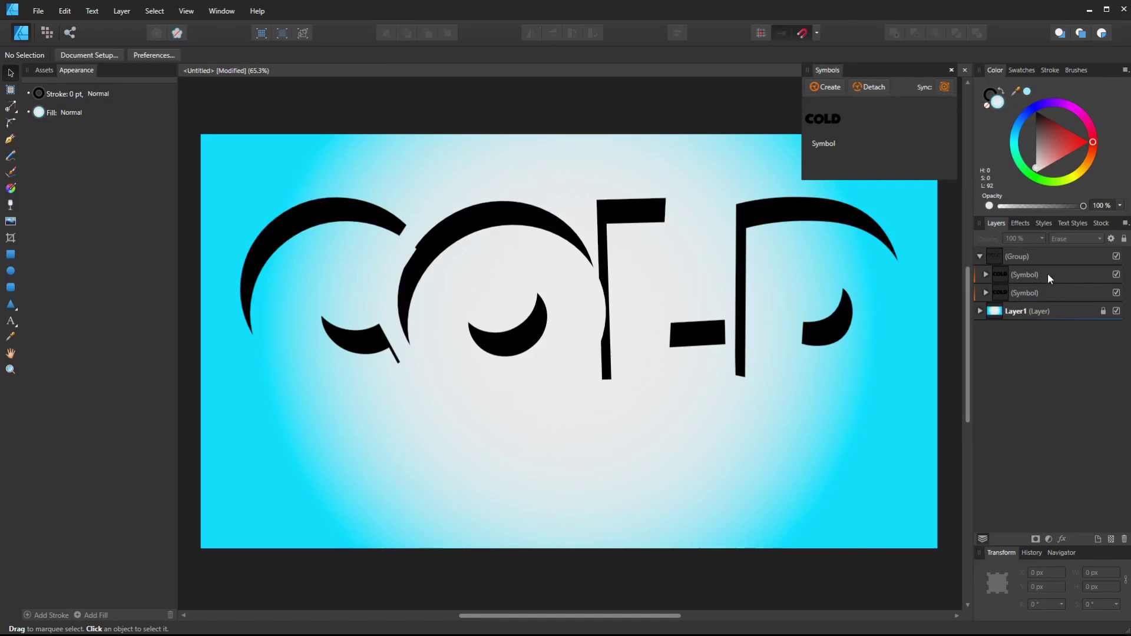
- Select the group's upper symbol and turn symbol syncing back on
{"action": "mouse_move", "coordinate": [1049, 276]}
{"action": "left_click", "coordinate": [1046, 271]}
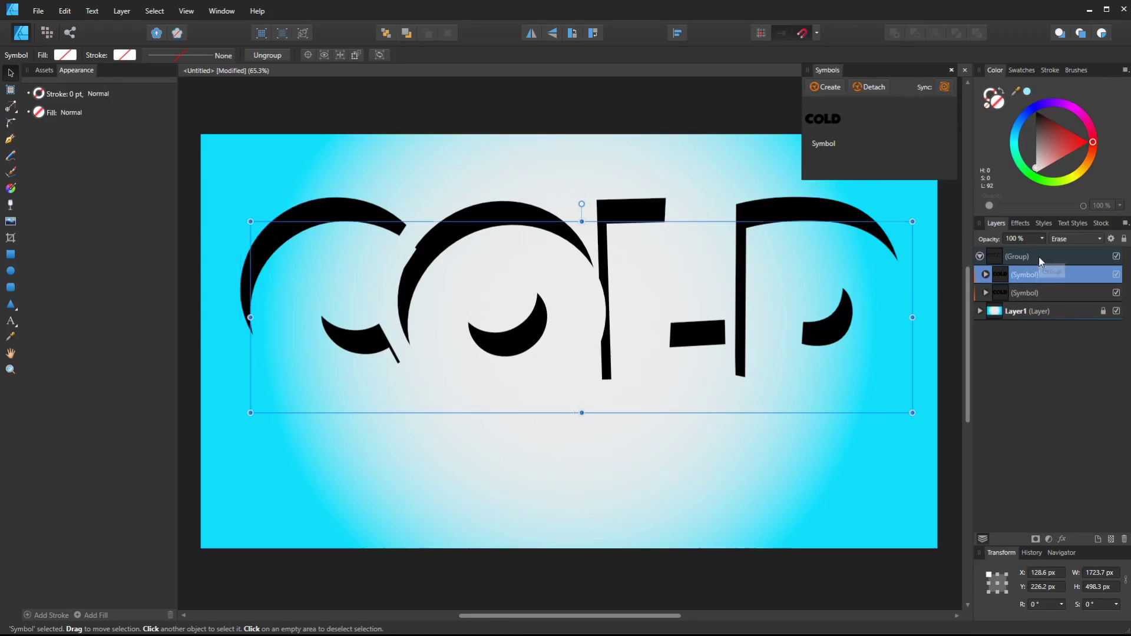
{"action": "left_click", "coordinate": [944, 86]}
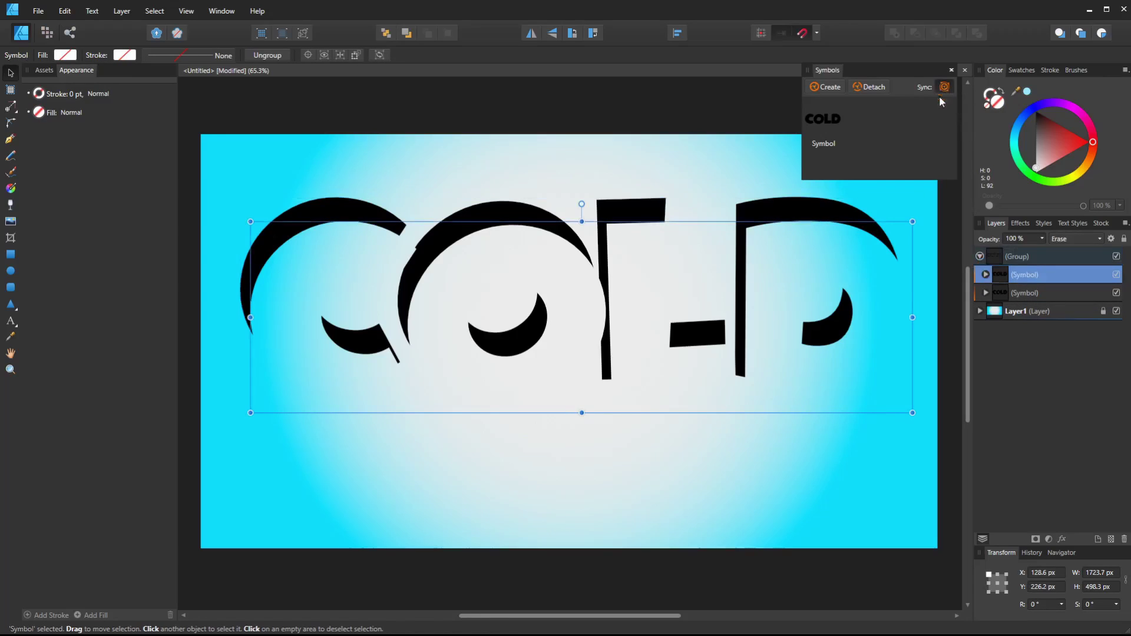
- Try replacing the erasing symbol's text with "FGH" to test syncing, and undo the edit
{"action": "key", "text": "t"}
{"action": "left_click", "coordinate": [606, 330]}
{"action": "type", "text": "FGH"}
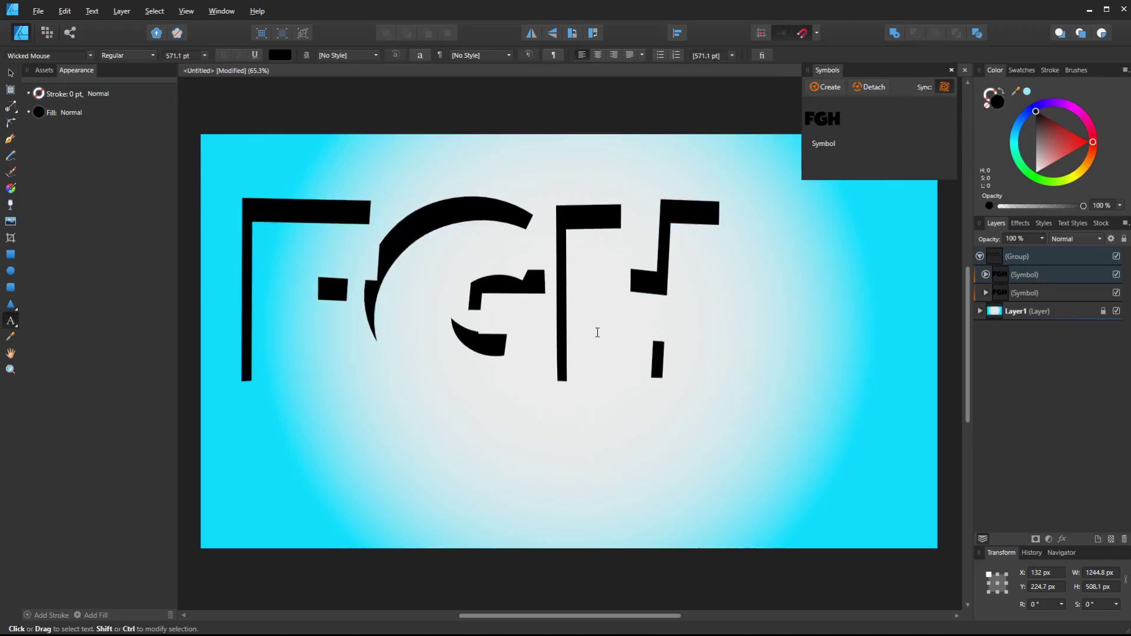
{"action": "key", "text": "ctrl+a"}
{"action": "key", "text": "ctrl+z"}
{"action": "key", "text": "Escape"}
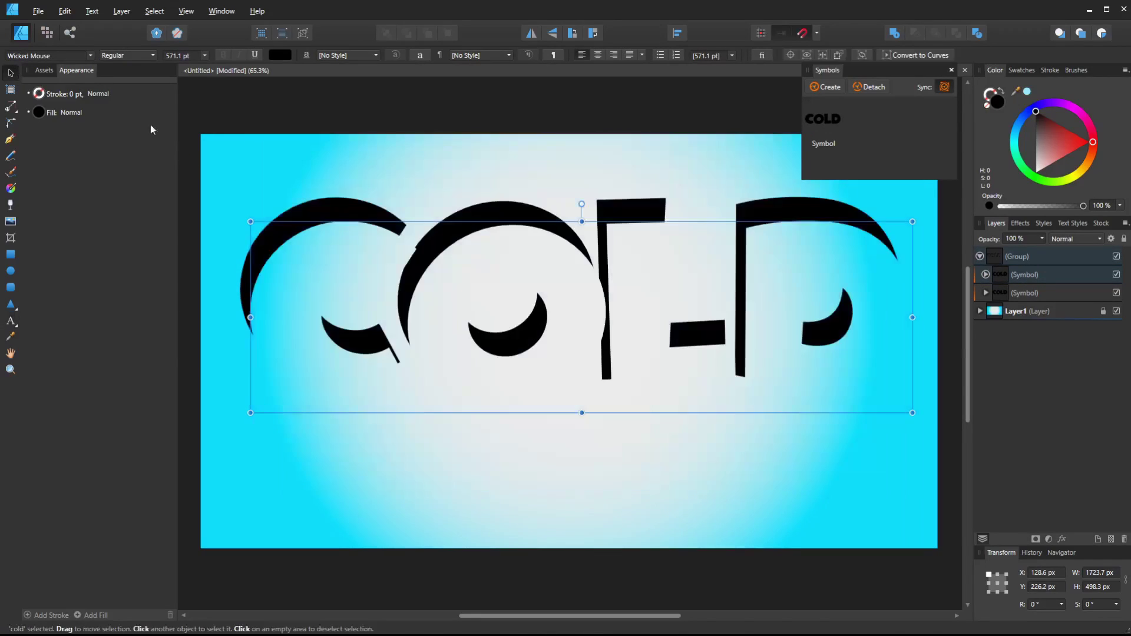
{"action": "left_click", "coordinate": [1026, 277]}
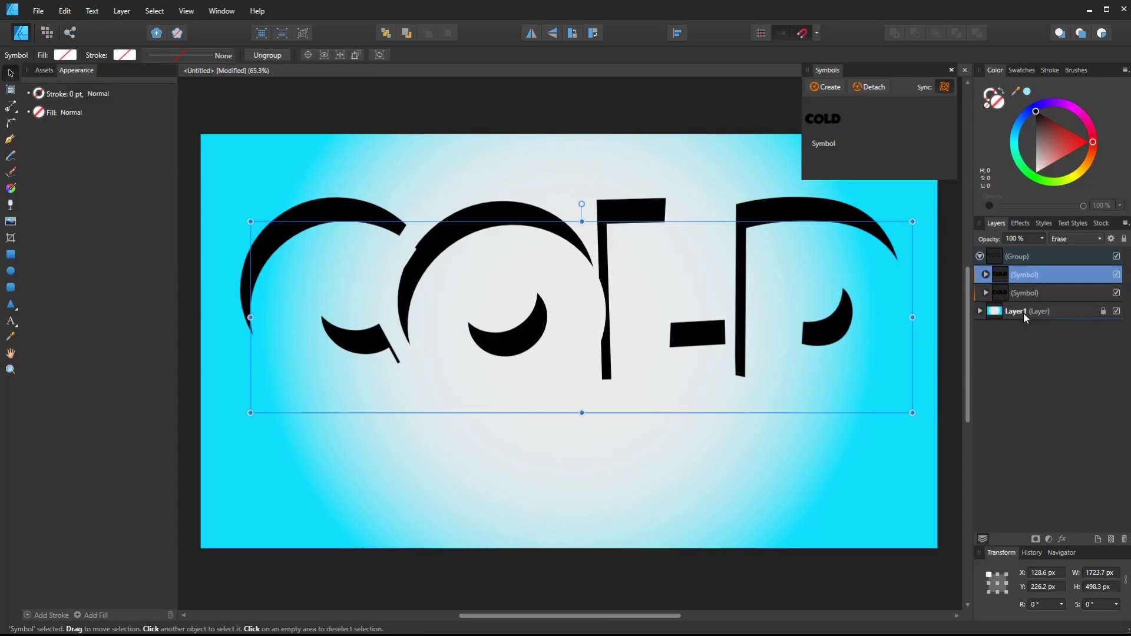
{"action": "left_click", "coordinate": [1029, 291]}
{"action": "left_click", "coordinate": [1032, 274]}
{"action": "left_click", "coordinate": [1029, 293]}
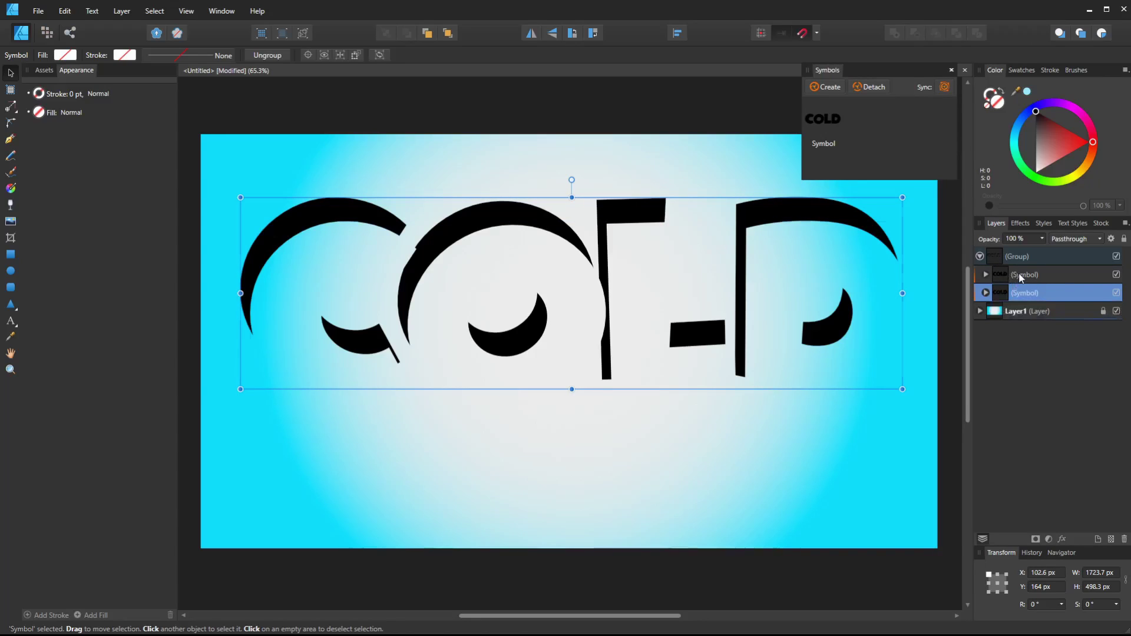
- Select the erasing symbol, undock the layer effects beside the canvas, and enlarge them to show the full list alongside the layer stack
{"action": "left_click", "coordinate": [1019, 273]}
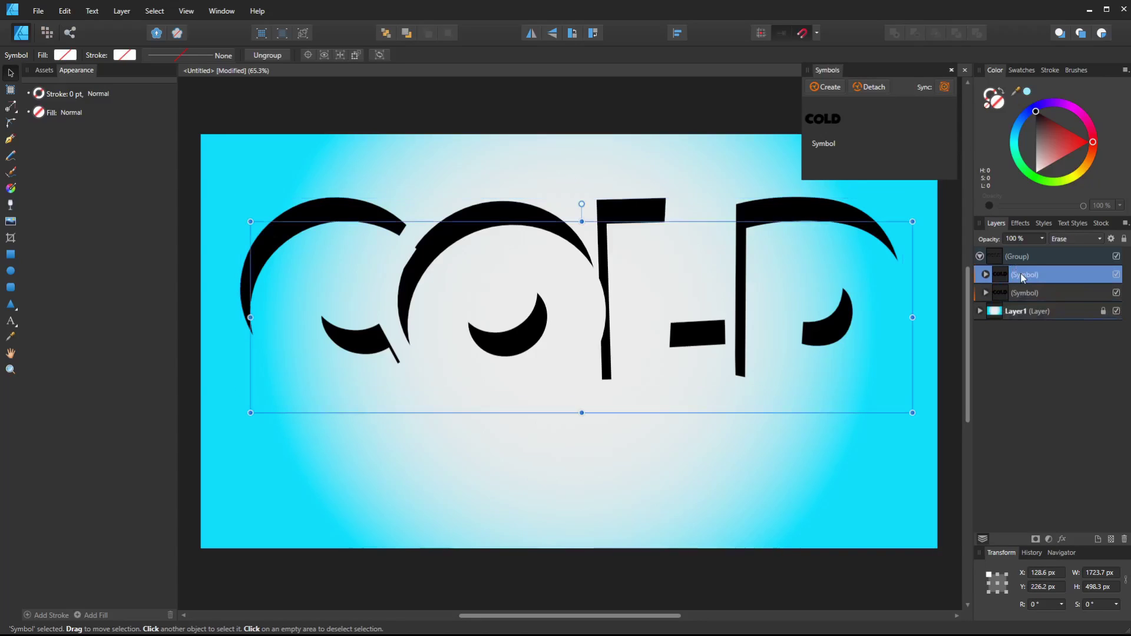
{"action": "left_click", "coordinate": [1021, 223]}
{"action": "left_click_drag", "start_coordinate": [1021, 222], "coordinate": [70, 204]}
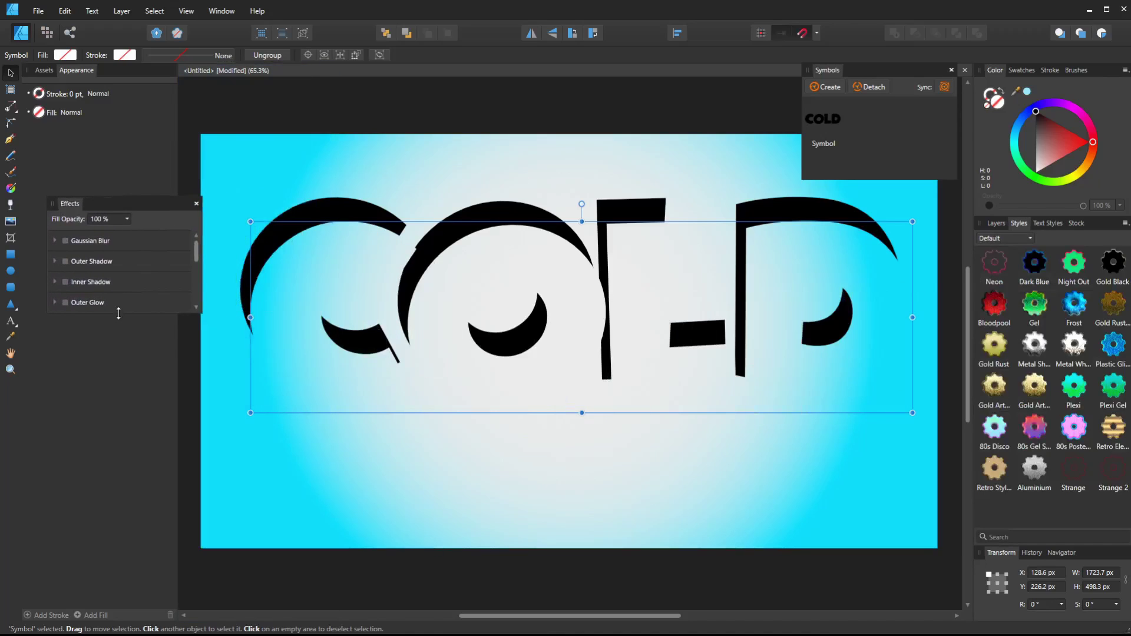
{"action": "left_click_drag", "start_coordinate": [118, 312], "coordinate": [121, 588]}
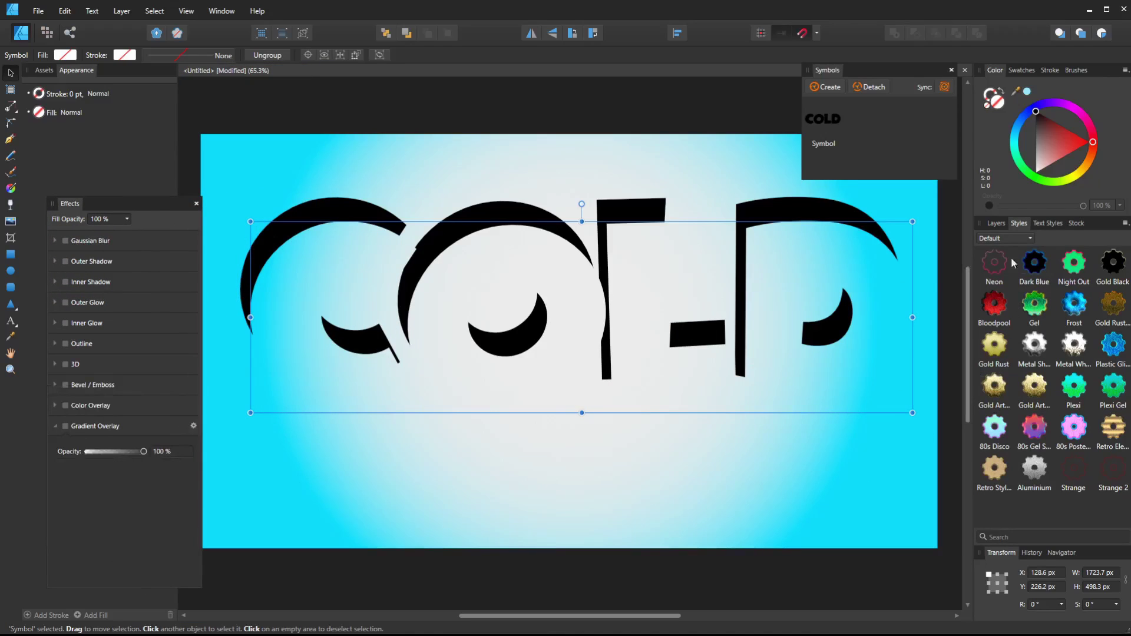
{"action": "left_click", "coordinate": [996, 222]}
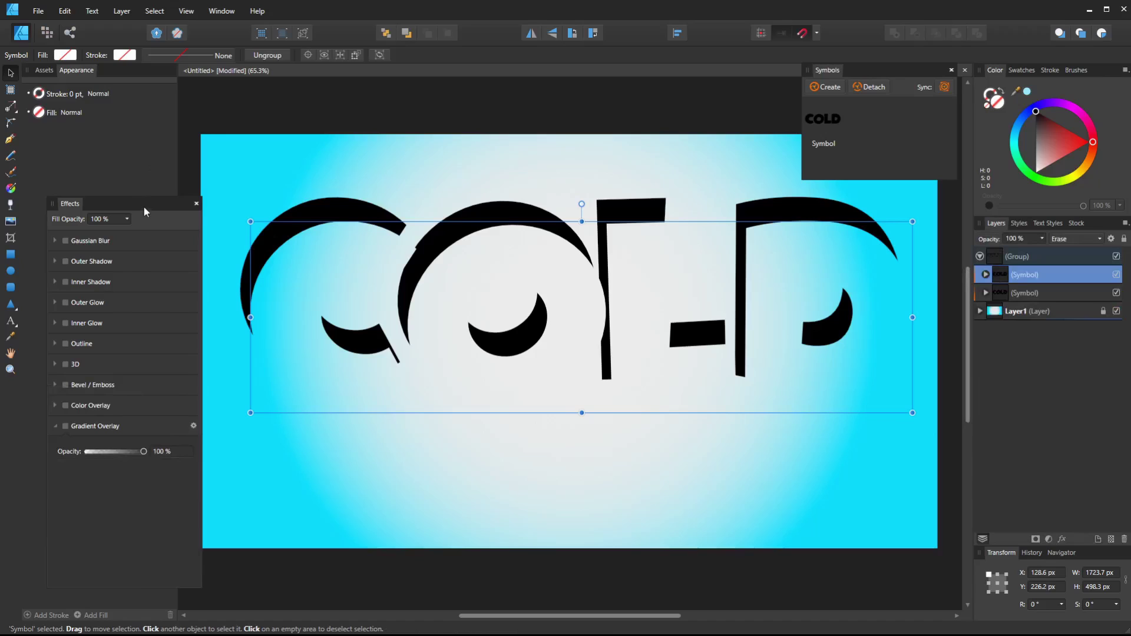
{"action": "left_click_drag", "start_coordinate": [143, 206], "coordinate": [130, 227]}
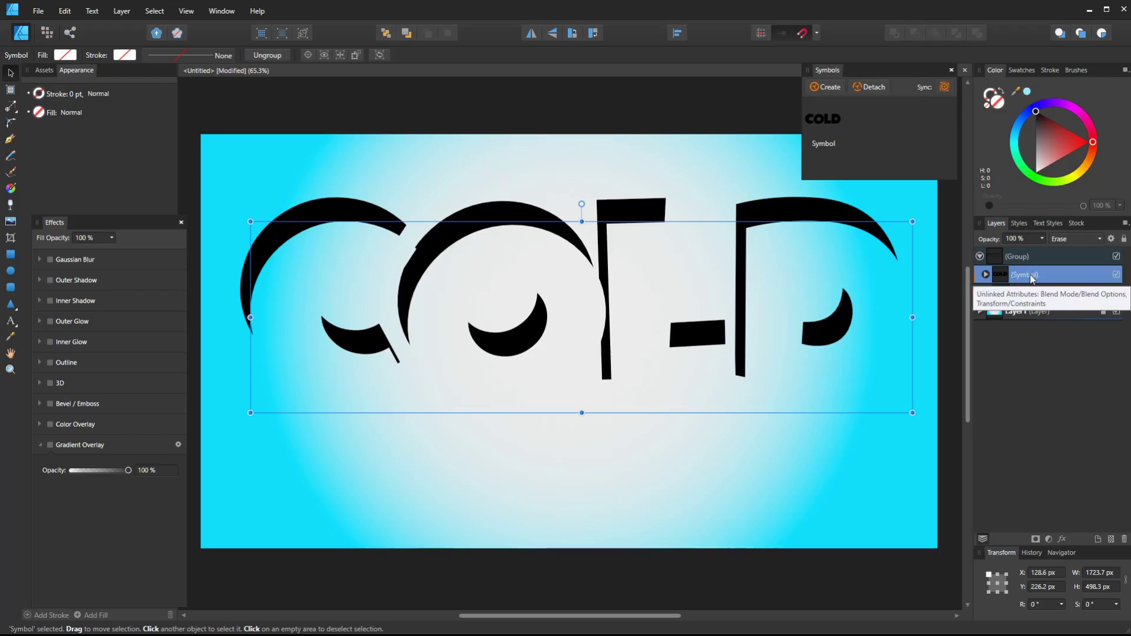
- Apply a Gaussian Blur with a radius of about 8.4 px to the erasing symbol
{"action": "key", "text": "ctrl+j"}
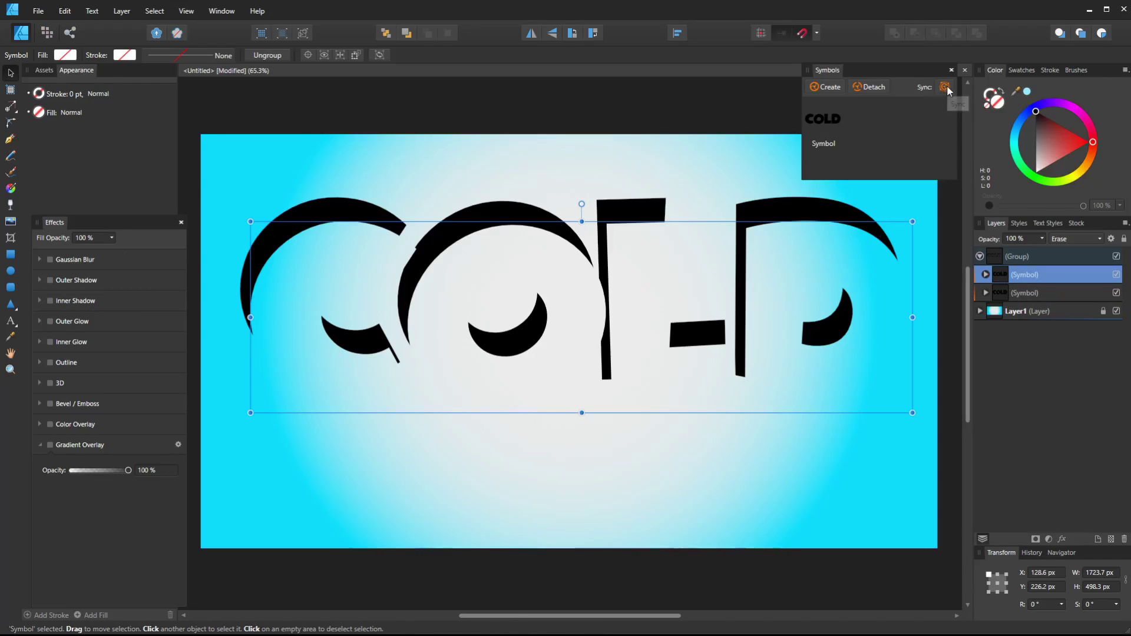
{"action": "left_click", "coordinate": [50, 259]}
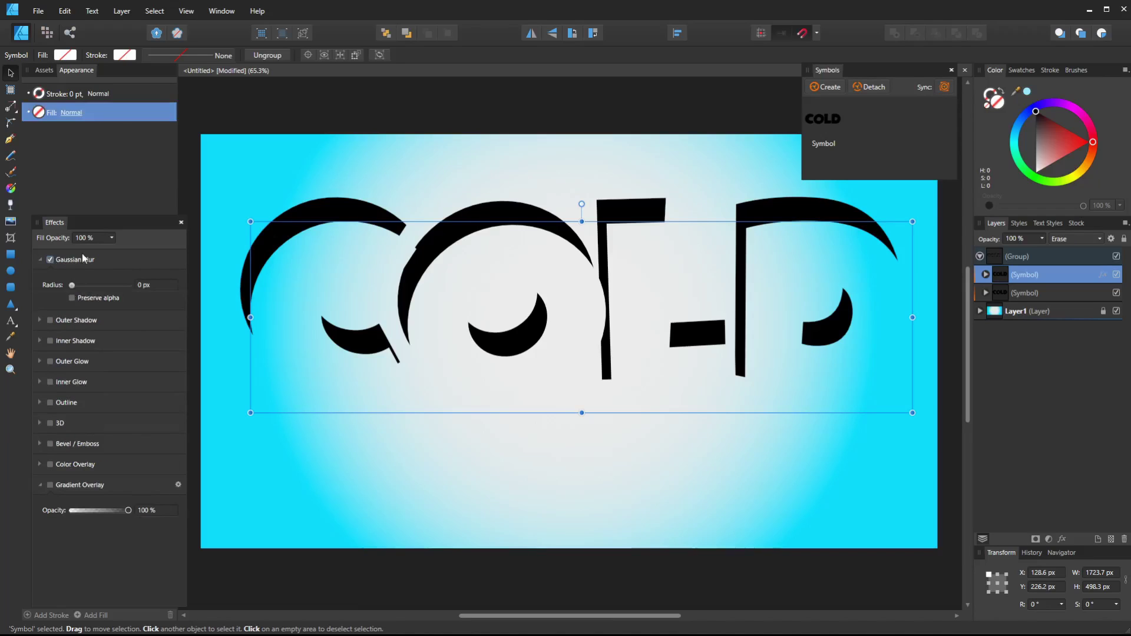
{"action": "left_click_drag", "start_coordinate": [72, 285], "coordinate": [94, 285]}
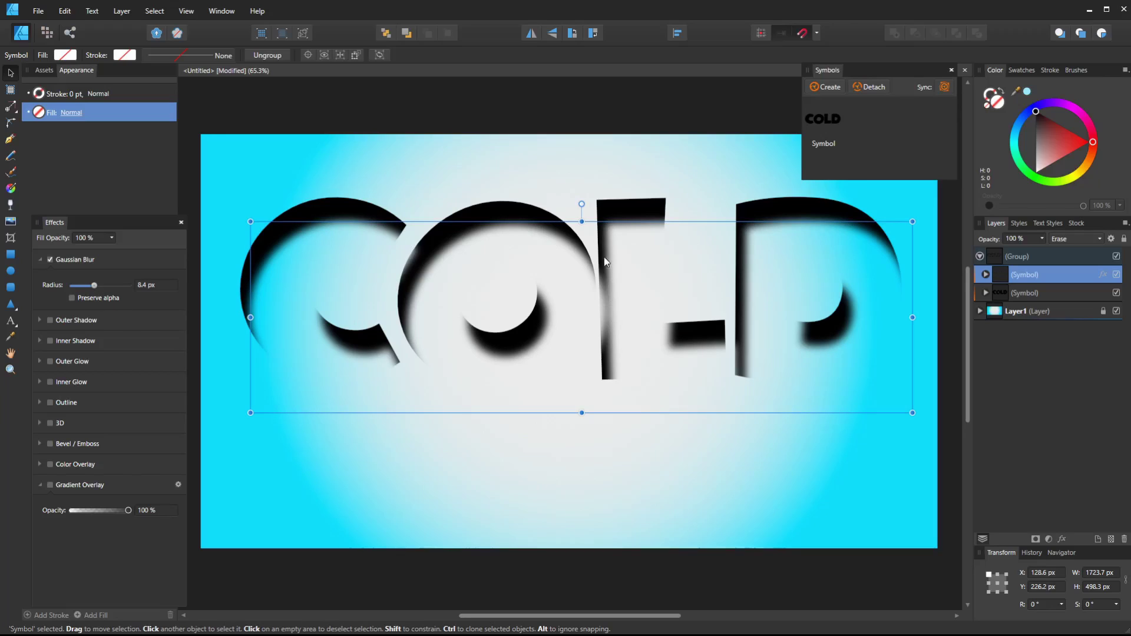
- Give the group's lower symbol a Gaussian Blur of about 2.9 px and shift the erasing symbol to about X 136 px, Y 193 px
{"action": "left_click", "coordinate": [1025, 294]}
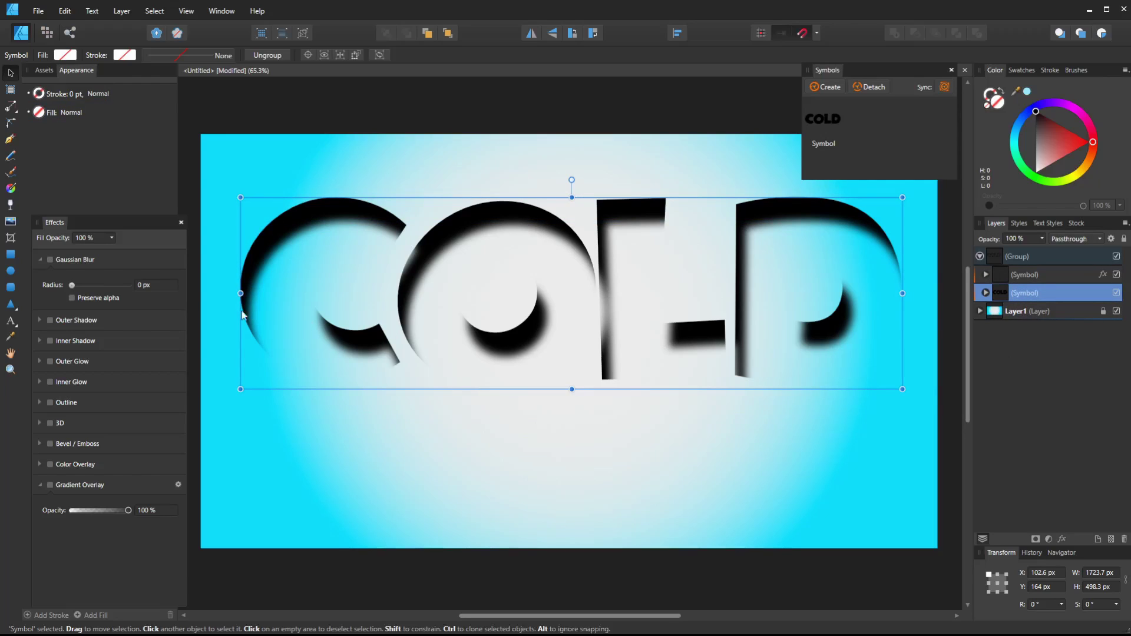
{"action": "left_click", "coordinate": [50, 260]}
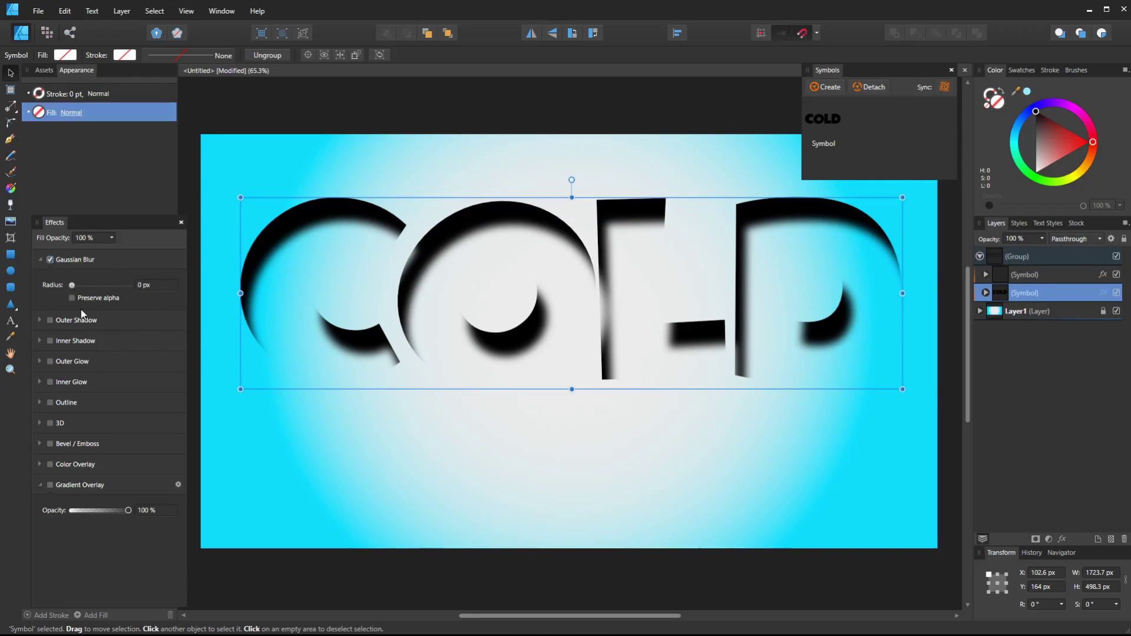
{"action": "left_click_drag", "start_coordinate": [73, 288], "coordinate": [87, 285]}
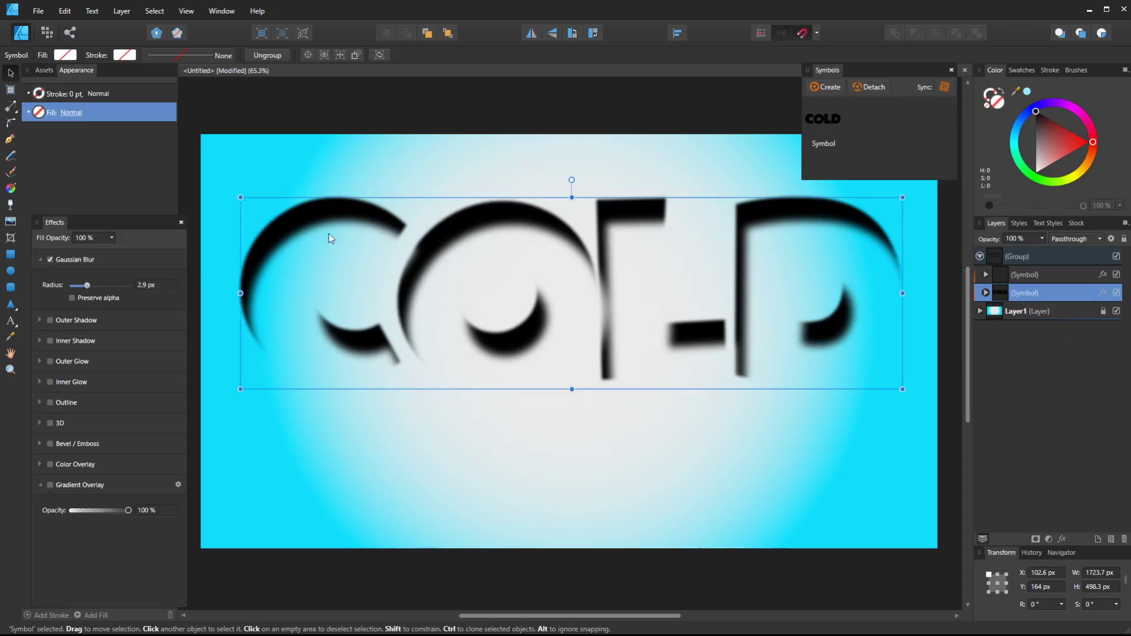
{"action": "left_click", "coordinate": [305, 295]}
{"action": "mouse_move", "coordinate": [306, 295]}
{"action": "left_mouse_down"}
{"action": "mouse_move", "coordinate": [296, 251]}
{"action": "mouse_move", "coordinate": [311, 283]}
{"action": "left_mouse_up"}
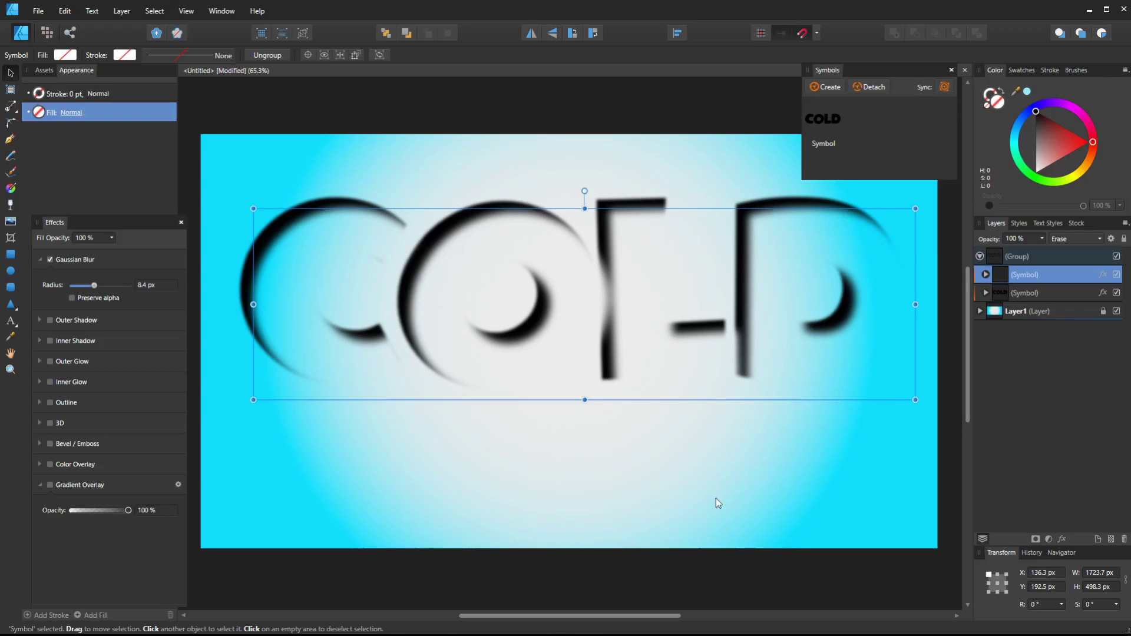
- Add a blue Color Overlay of about H 217, S 100, L 50 to the group's lower symbol and clear the selection
{"action": "left_click", "coordinate": [1037, 293]}
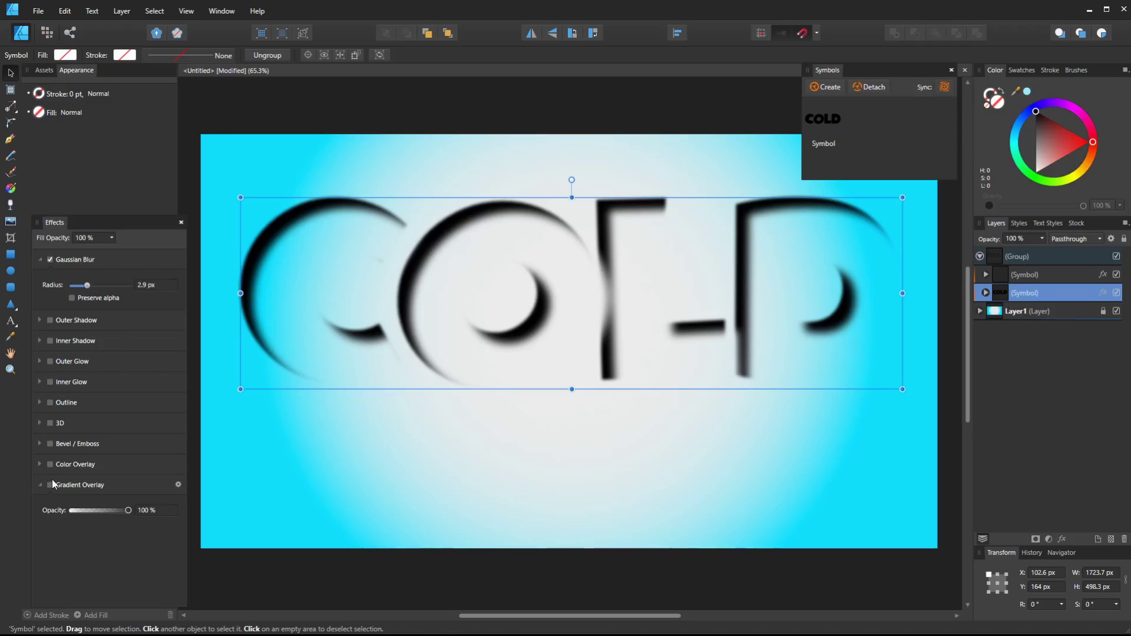
{"action": "left_click", "coordinate": [50, 464]}
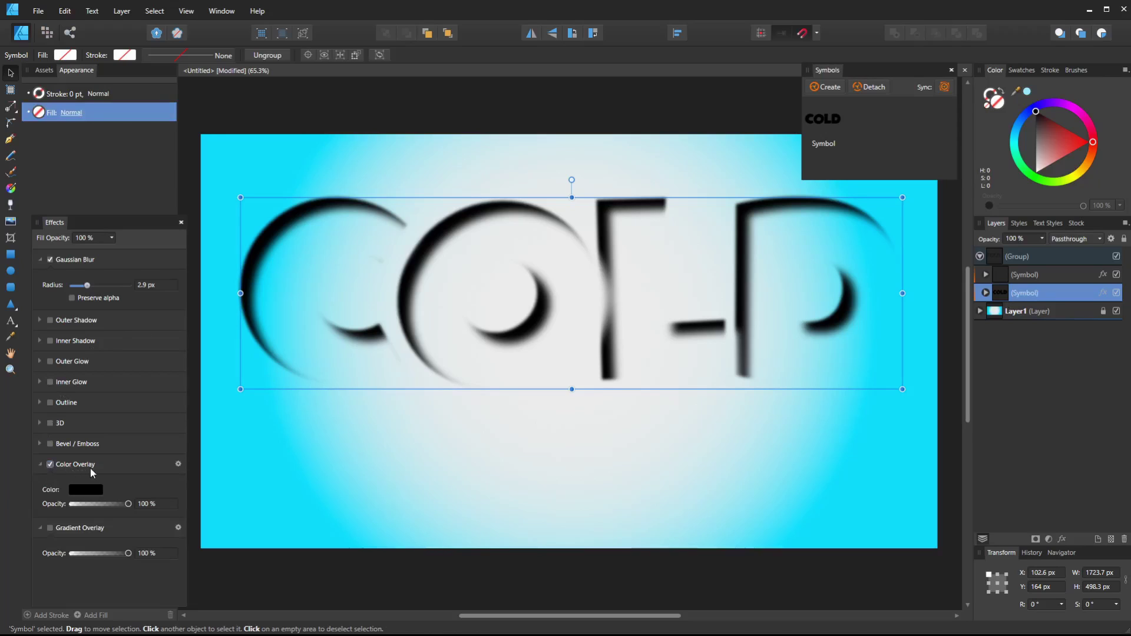
{"action": "left_click", "coordinate": [86, 490]}
{"action": "left_click_drag", "start_coordinate": [78, 552], "coordinate": [55, 543]}
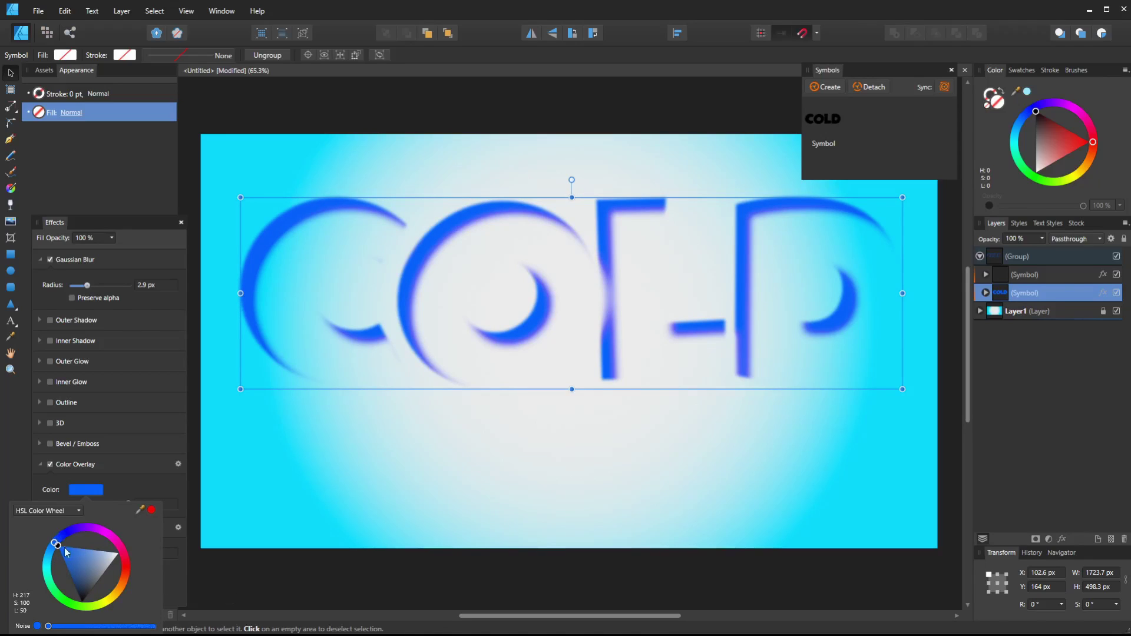
{"action": "left_click", "coordinate": [337, 585]}
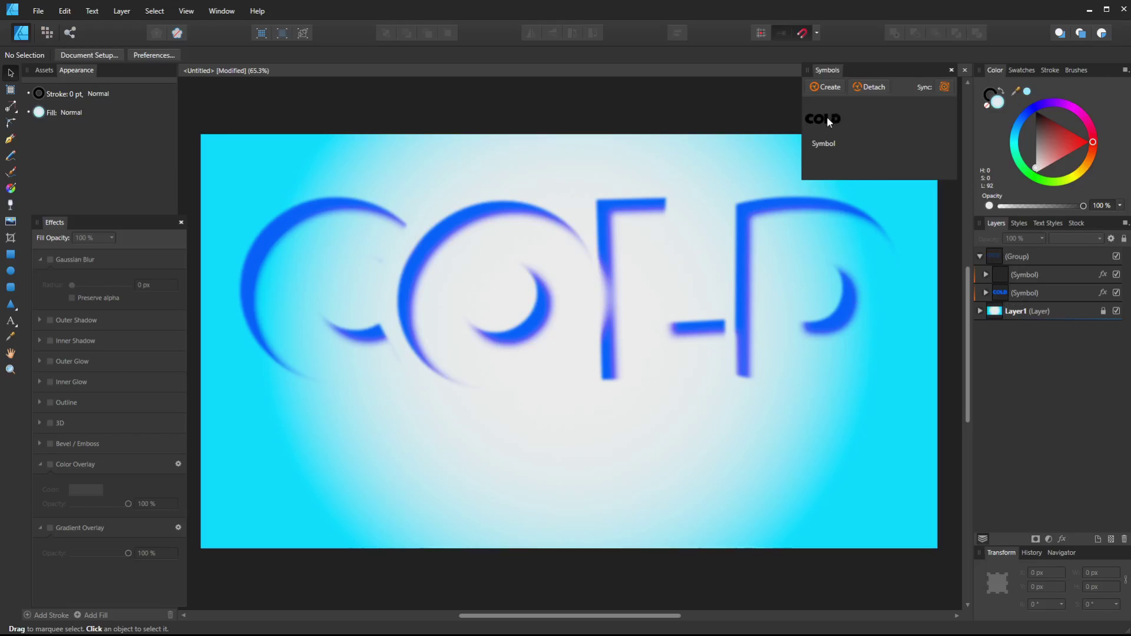
- Collapse the symbol group and rename it as highlight
{"action": "left_click", "coordinate": [980, 257]}
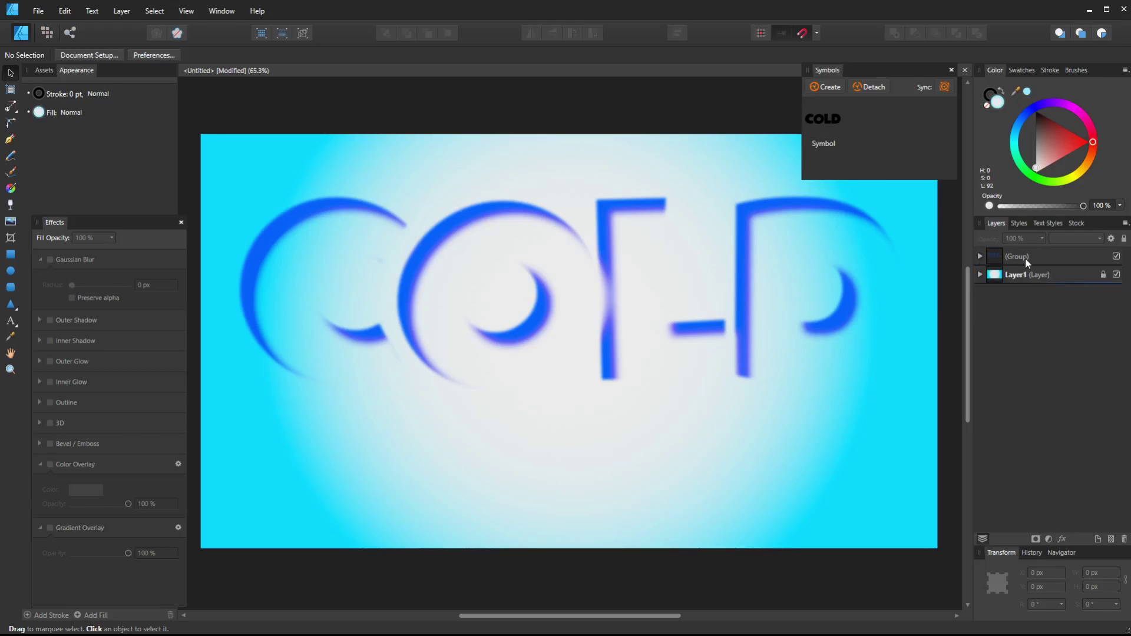
{"action": "left_click", "coordinate": [1022, 257]}
{"action": "double_click", "coordinate": [1021, 258]}
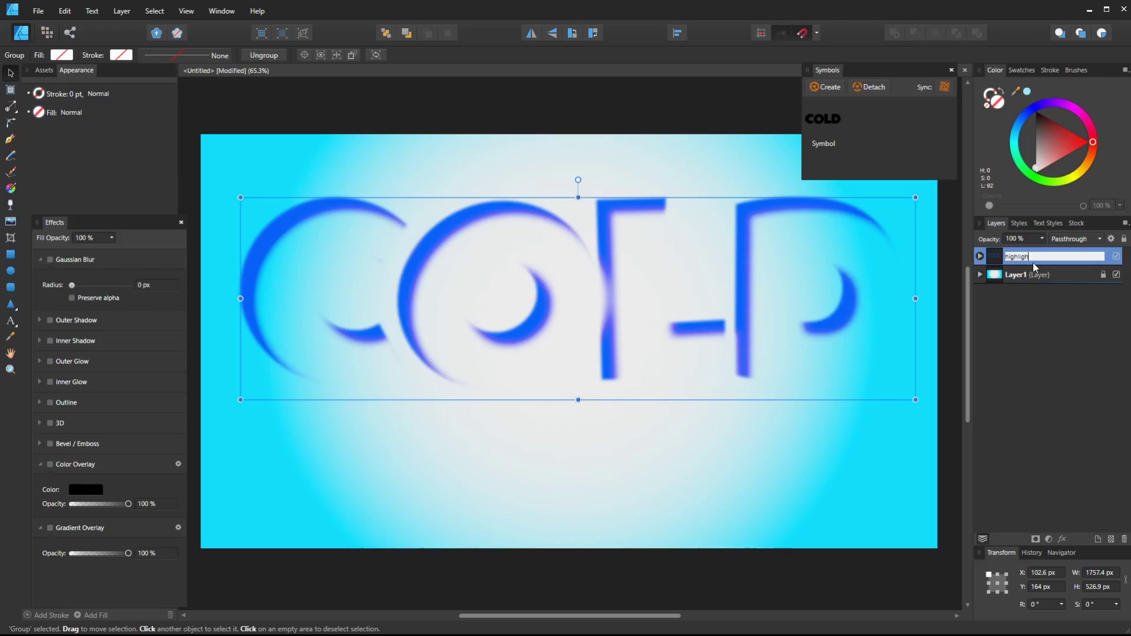
{"action": "type", "text": "highlight"}
{"action": "key", "text": "Return"}
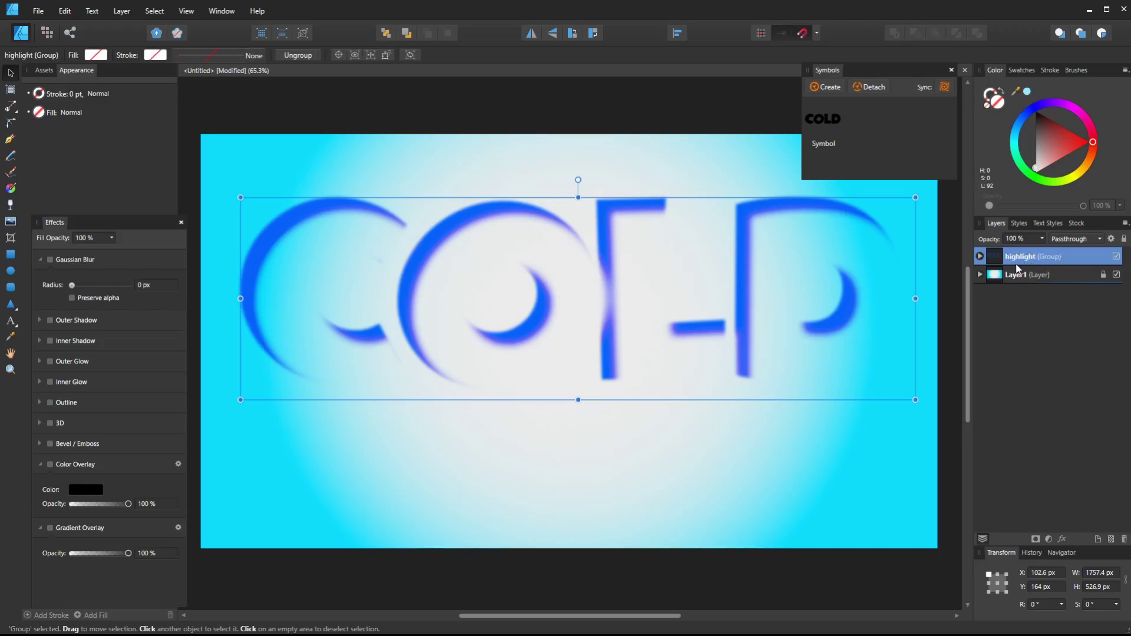
- Place another COLD symbol over the lettering at about X 98 px, Y 164 px, and order it beneath the highlight group
{"action": "left_click_drag", "start_coordinate": [841, 151], "coordinate": [570, 294]}
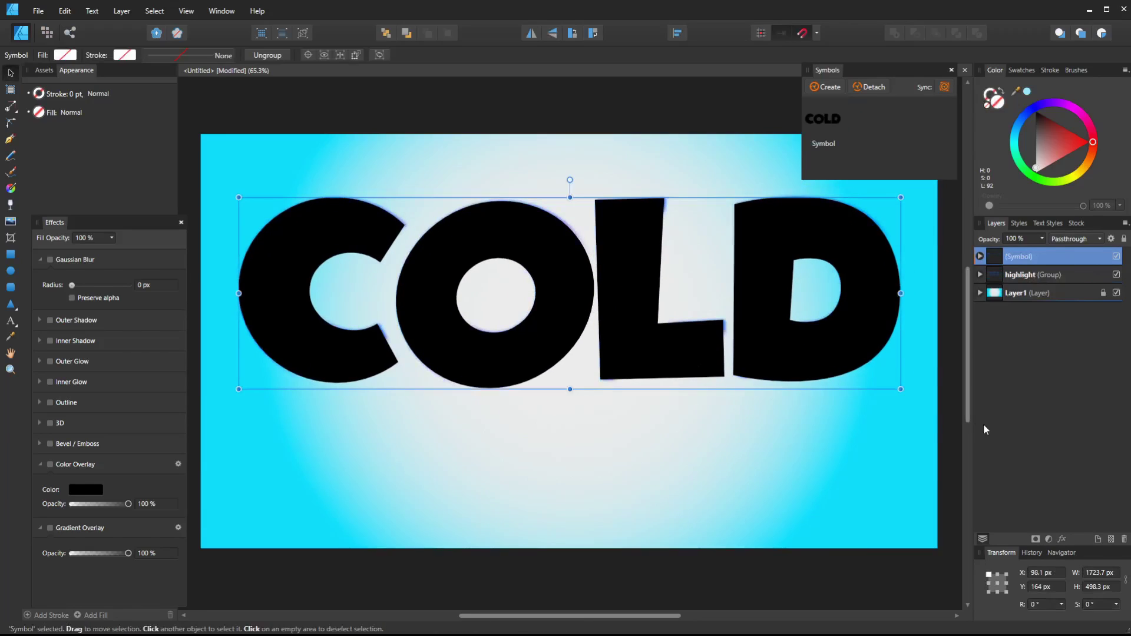
{"action": "left_click", "coordinate": [1025, 275]}
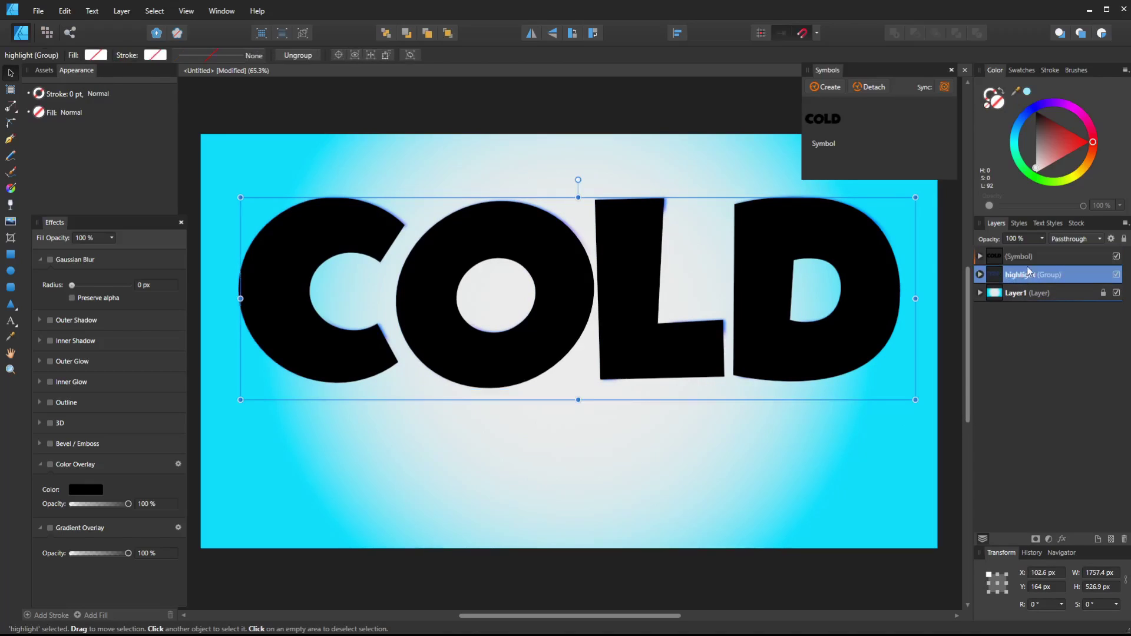
{"action": "left_click", "coordinate": [1056, 255]}
{"action": "left_click_drag", "start_coordinate": [1070, 273], "coordinate": [1071, 279]}
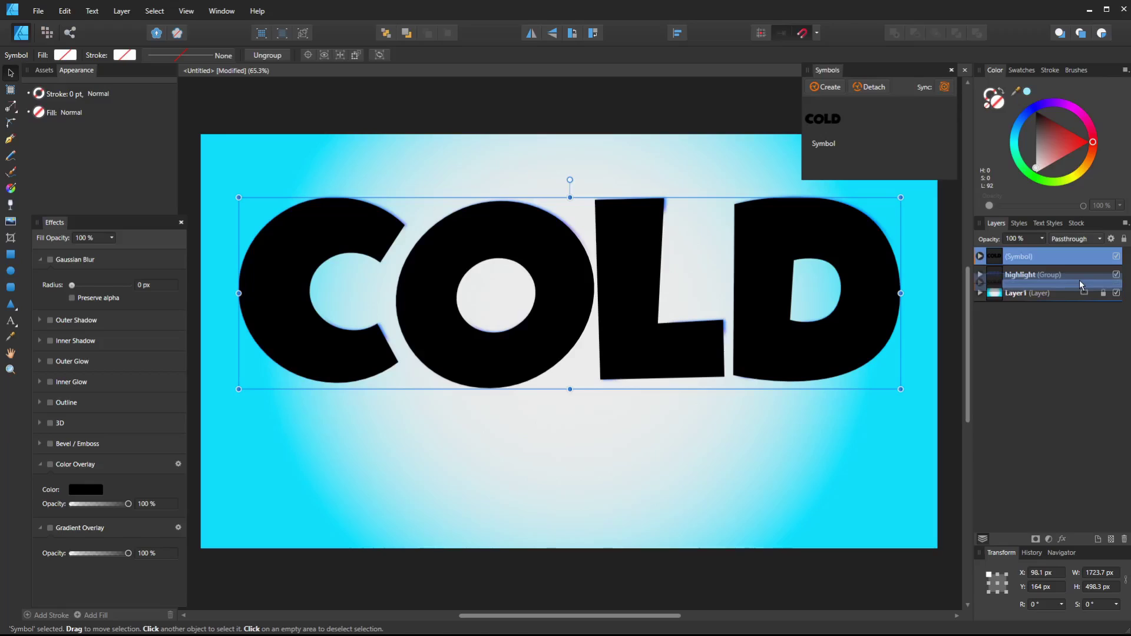
{"action": "left_click_drag", "start_coordinate": [1079, 280], "coordinate": [1052, 305]}
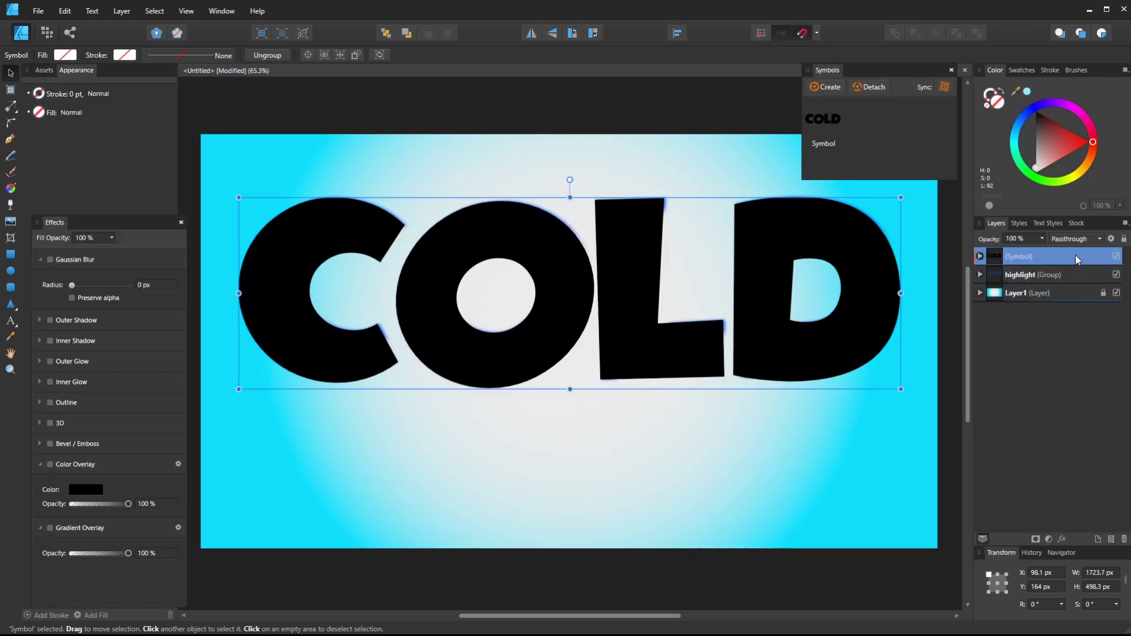
{"action": "mouse_move", "coordinate": [1077, 272]}
{"action": "left_mouse_down"}
{"action": "mouse_move", "coordinate": [1067, 284]}
{"action": "mouse_move", "coordinate": [1077, 285]}
{"action": "left_mouse_up"}
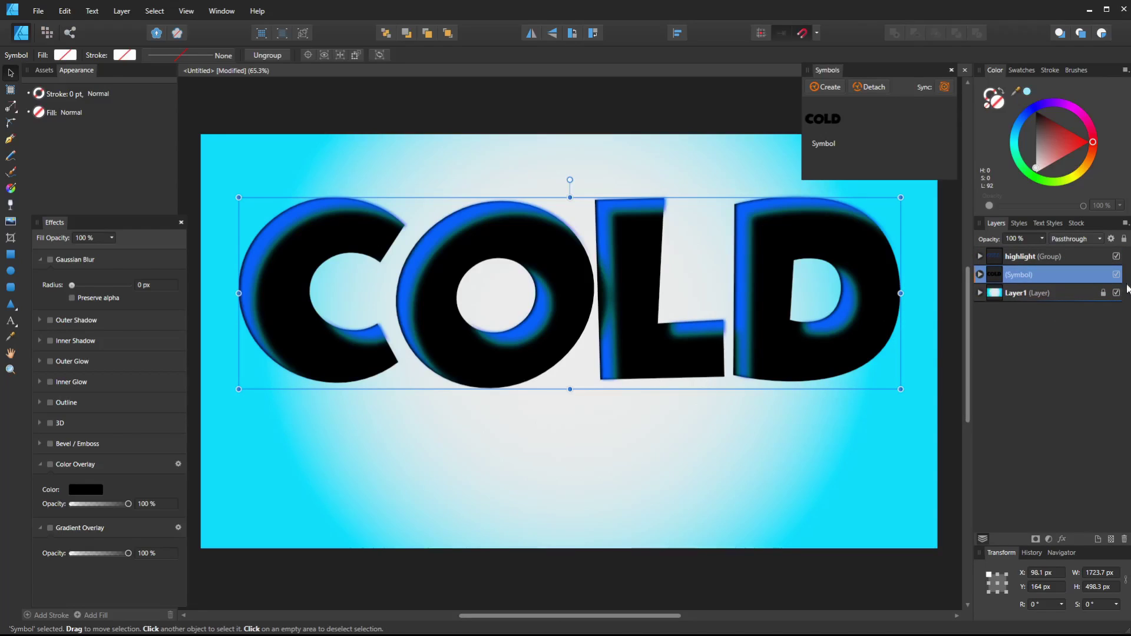
- Hide the highlight group and rename the full COLD symbol beneath it as base
{"action": "left_click", "coordinate": [1078, 263]}
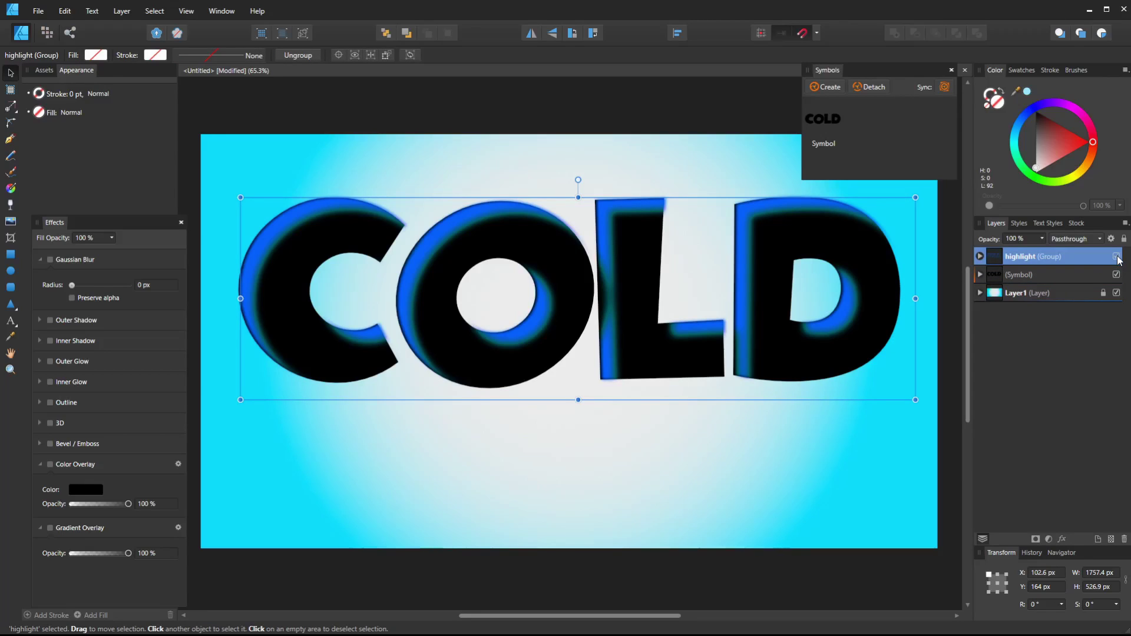
{"action": "left_click", "coordinate": [1116, 257]}
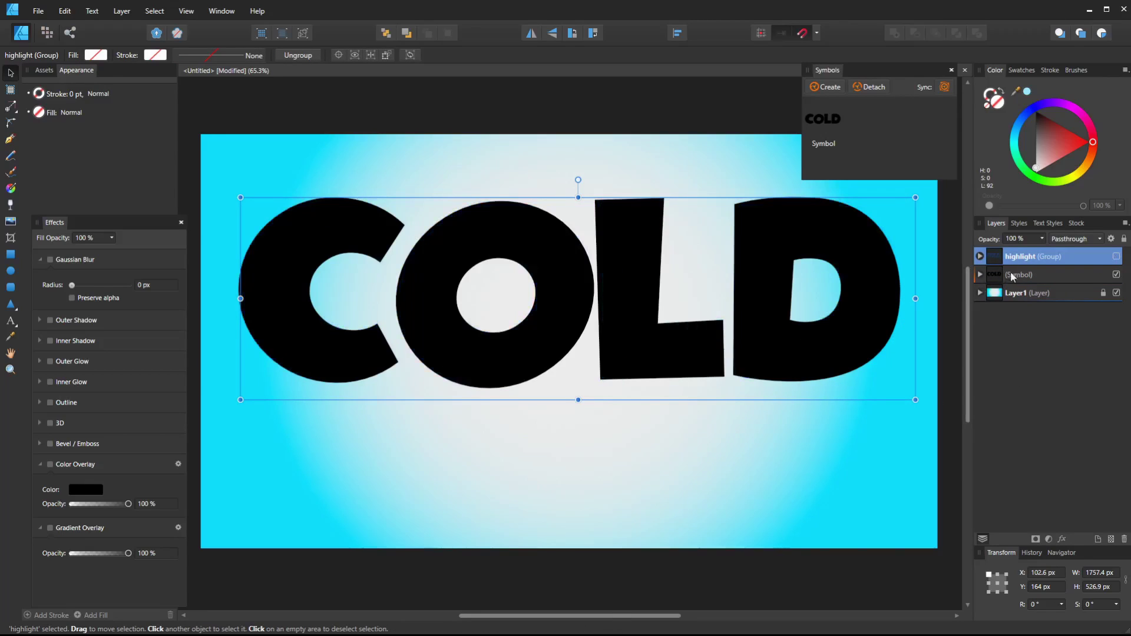
{"action": "left_click", "coordinate": [1047, 277]}
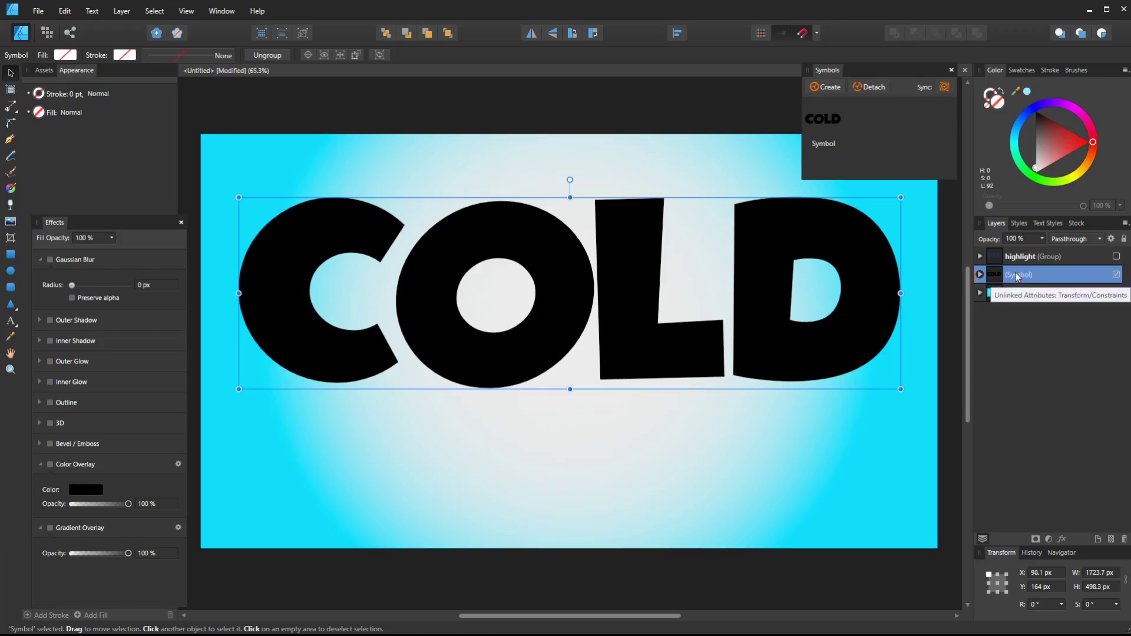
{"action": "double_click", "coordinate": [1026, 275]}
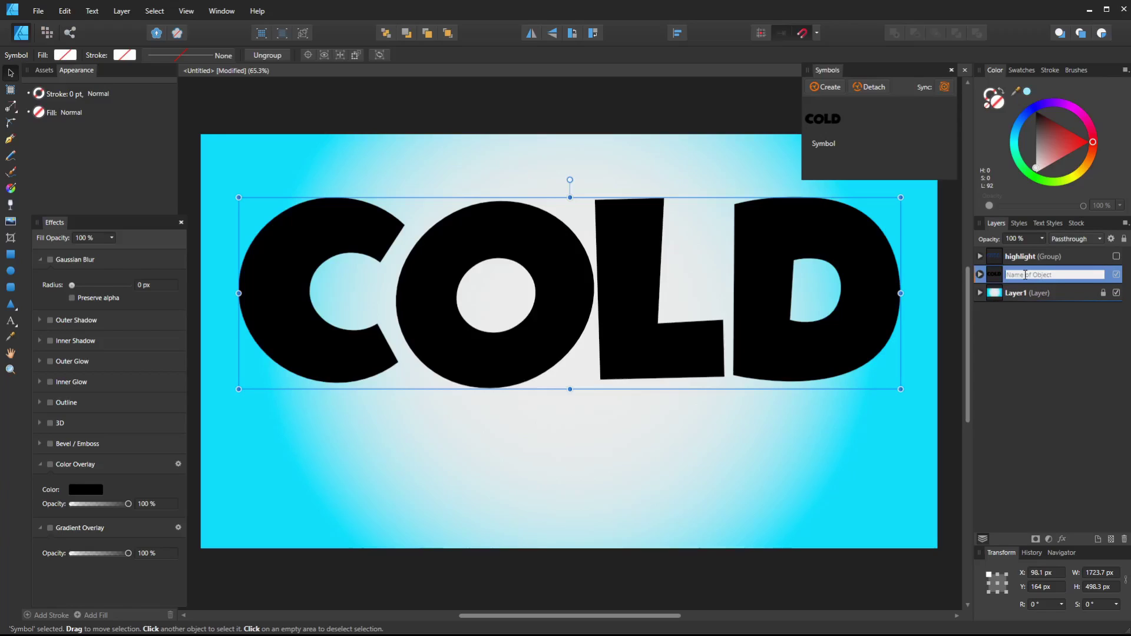
{"action": "type", "text": "base"}
{"action": "key", "text": "Return"}
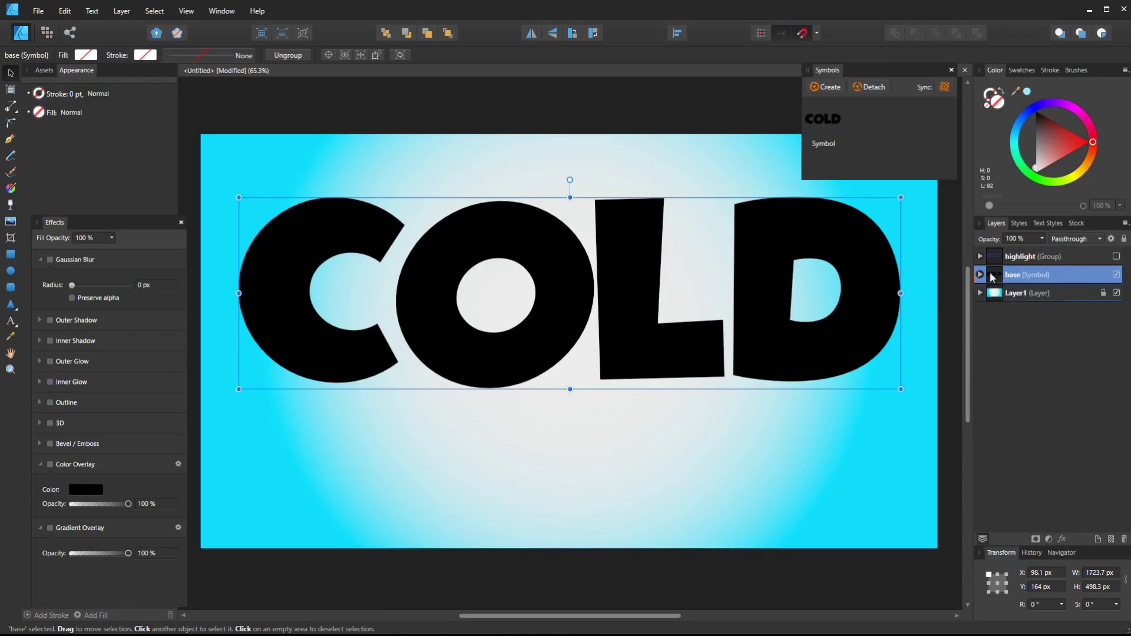
- Toggle symbol syncing, enable a Gradient Overlay on the base symbol, and open its detailed effect settings
{"action": "left_click", "coordinate": [945, 89]}
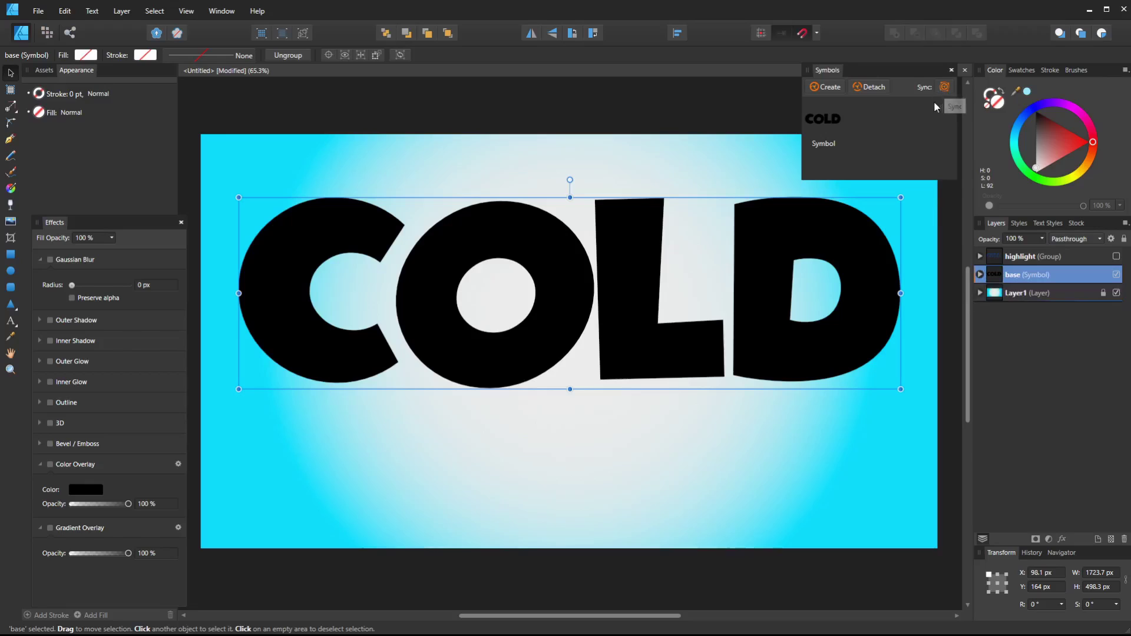
{"action": "left_click", "coordinate": [38, 464]}
{"action": "left_click", "coordinate": [51, 485]}
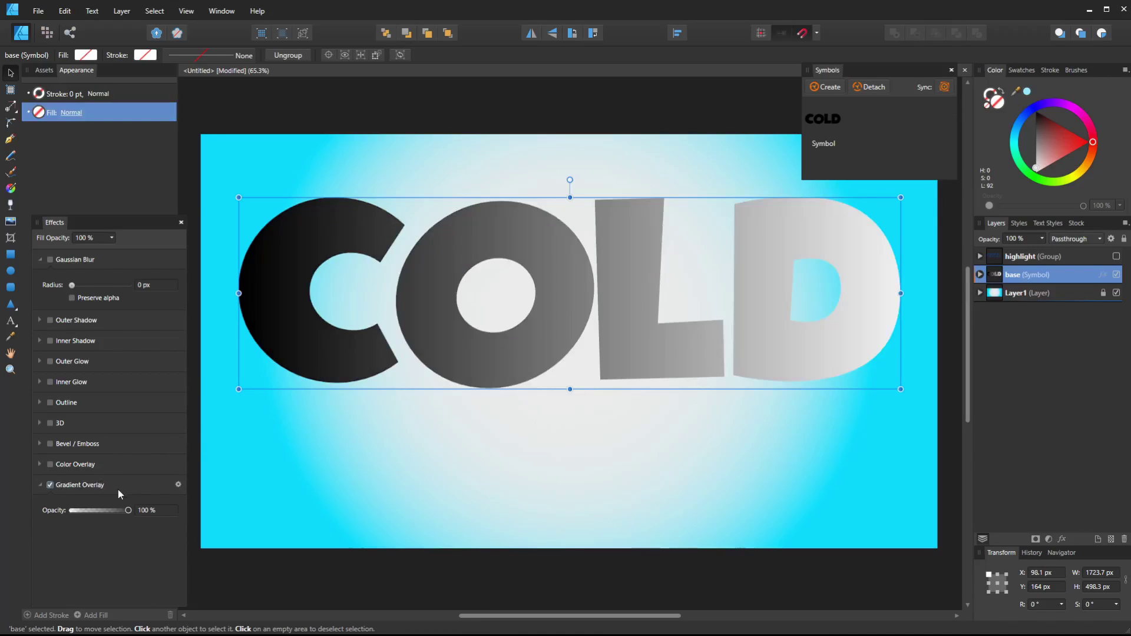
{"action": "left_click", "coordinate": [178, 484]}
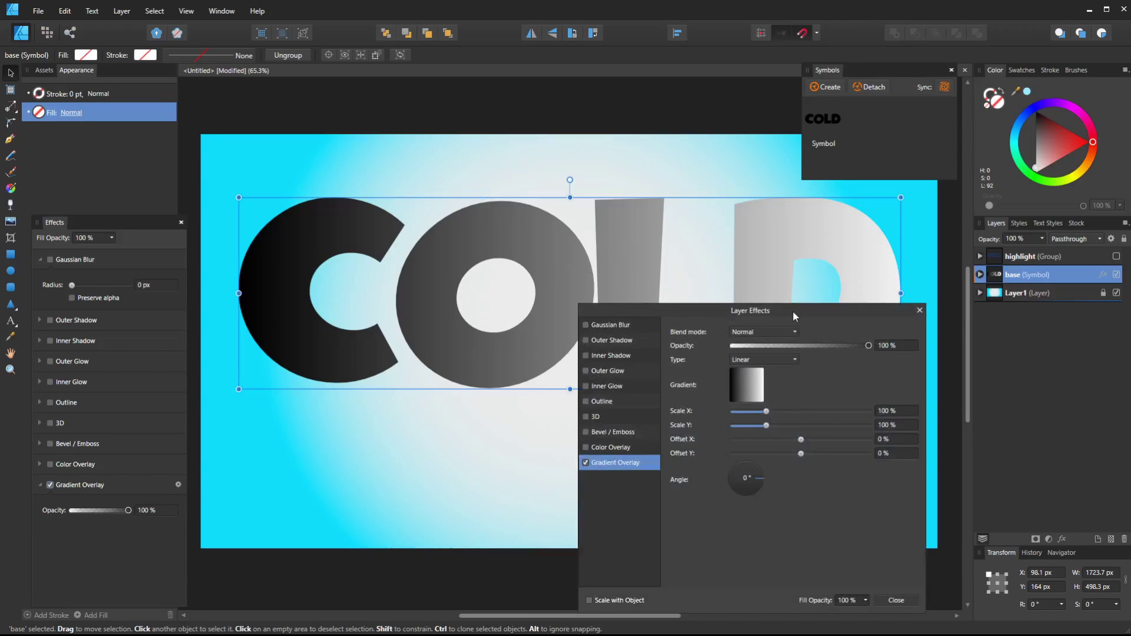
- Move the effects dialog and Symbols panel clear of the lettering and set the Gradient Overlay angle to 90°
{"action": "left_click_drag", "start_coordinate": [792, 310], "coordinate": [827, 302]}
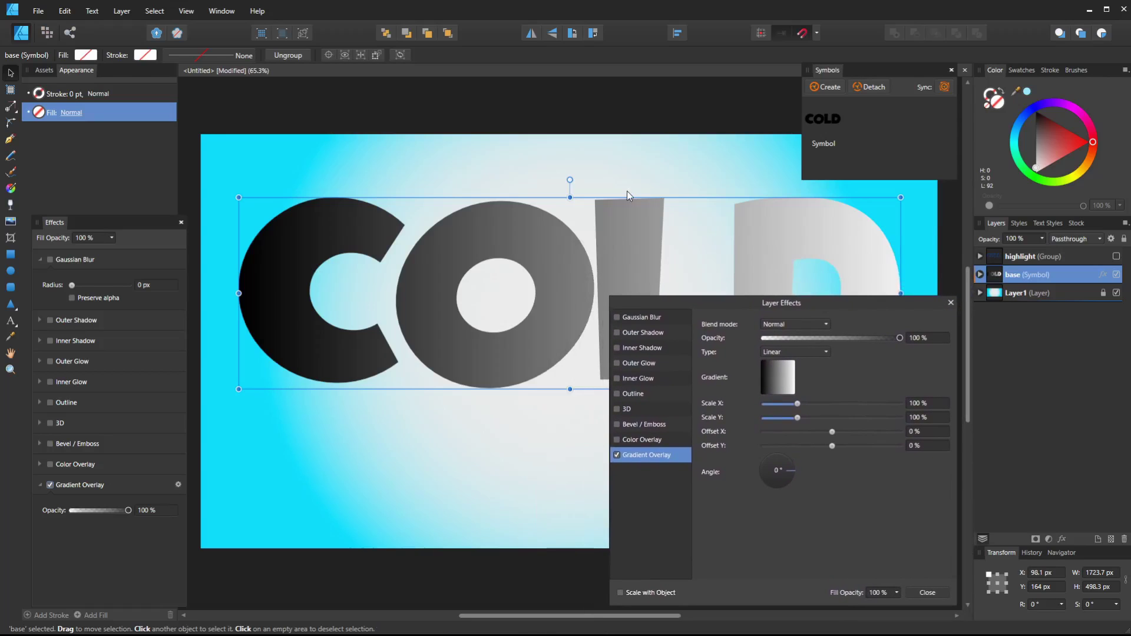
{"action": "left_click_drag", "start_coordinate": [620, 211], "coordinate": [613, 123]}
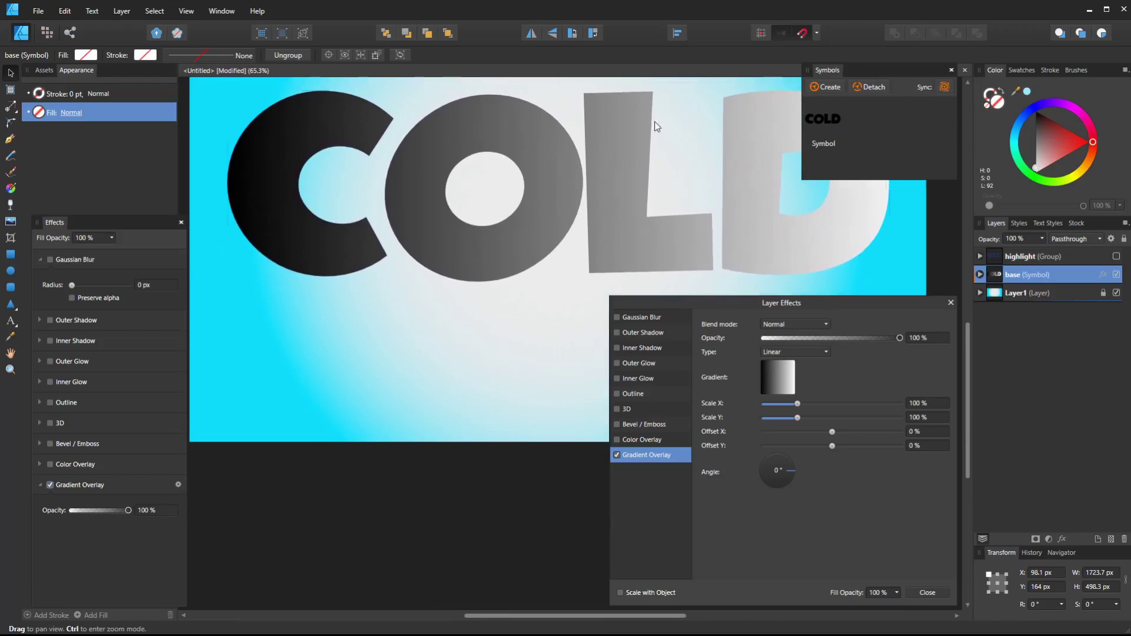
{"action": "left_click_drag", "start_coordinate": [894, 68], "coordinate": [301, 492]}
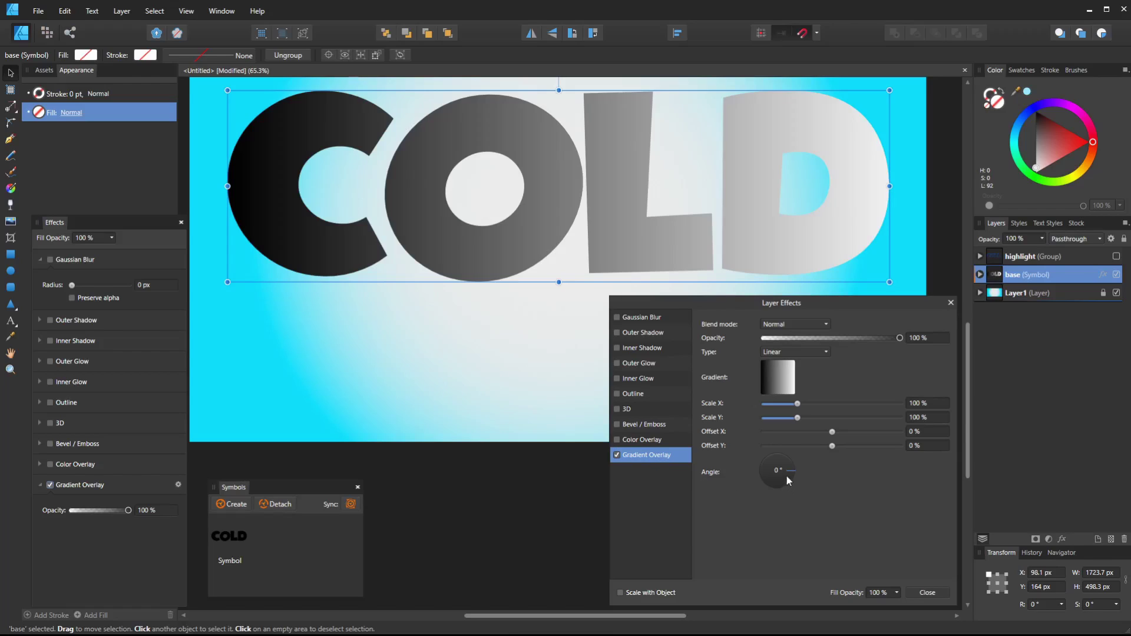
{"action": "left_click_drag", "start_coordinate": [787, 476], "coordinate": [777, 460]}
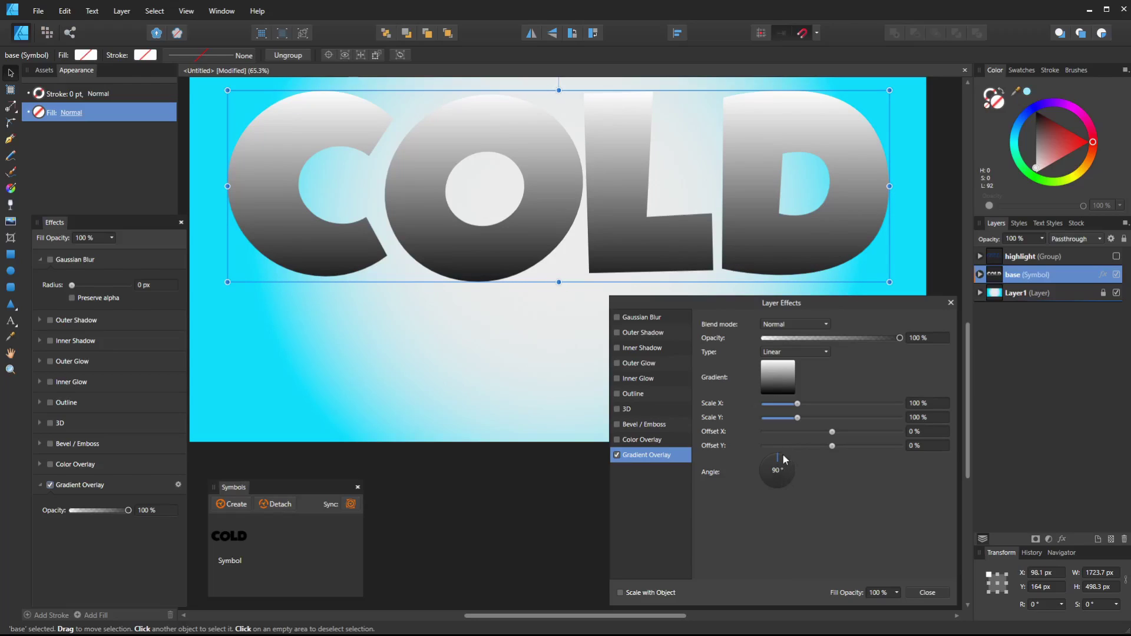
- Color the overlay gradient's start stop violet-blue (H 254, S 100, L 50) and its end stop light cyan (about H 189, S 100, L 73)
{"action": "left_click", "coordinate": [770, 380]}
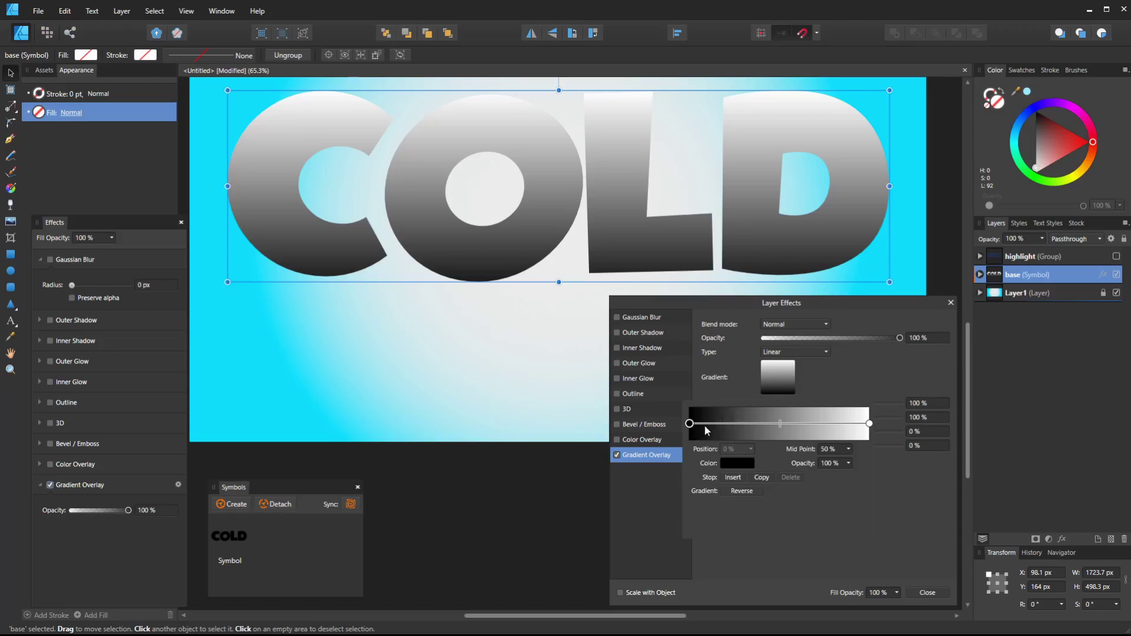
{"action": "left_click", "coordinate": [732, 463]}
{"action": "mouse_move", "coordinate": [720, 514]}
{"action": "left_mouse_down"}
{"action": "mouse_move", "coordinate": [711, 509]}
{"action": "mouse_move", "coordinate": [726, 504]}
{"action": "left_mouse_up"}
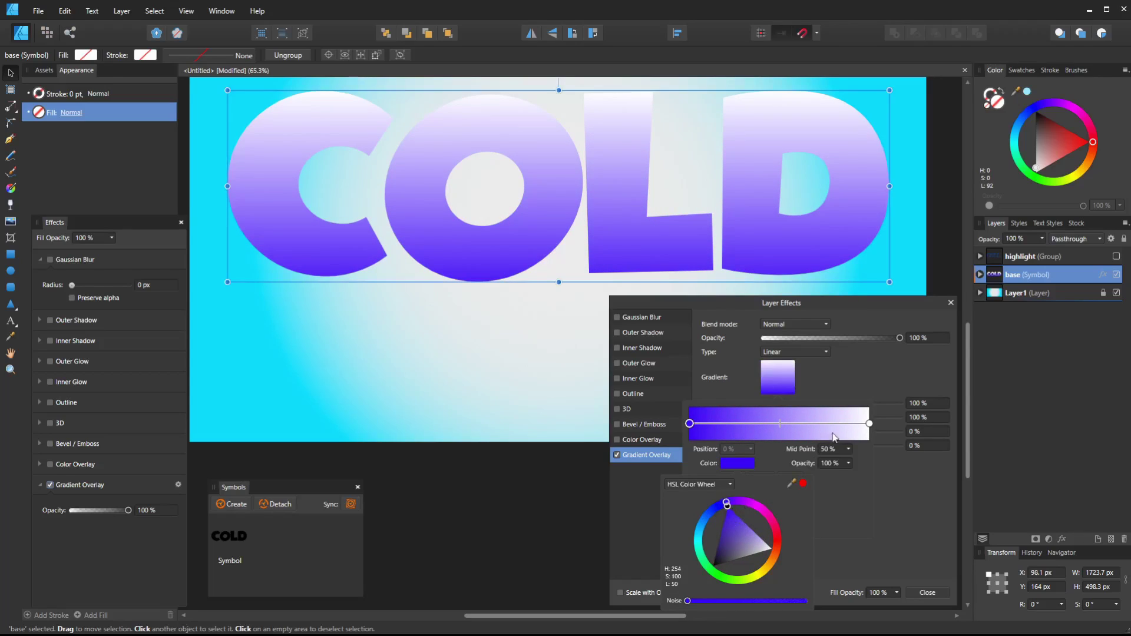
{"action": "left_click", "coordinate": [869, 423]}
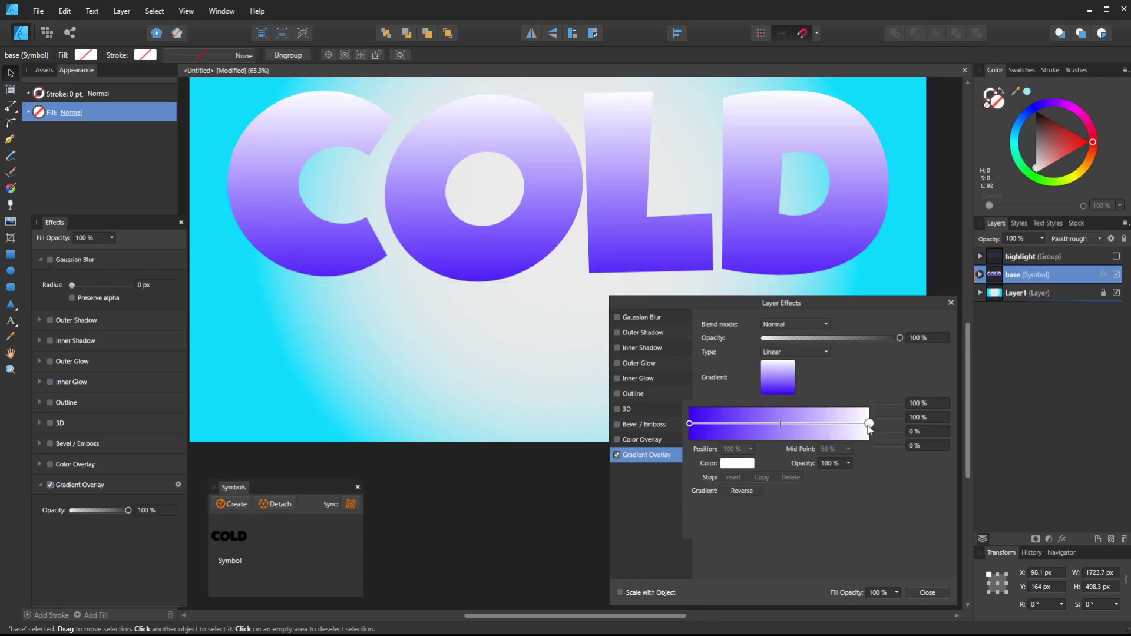
{"action": "left_click", "coordinate": [744, 464]}
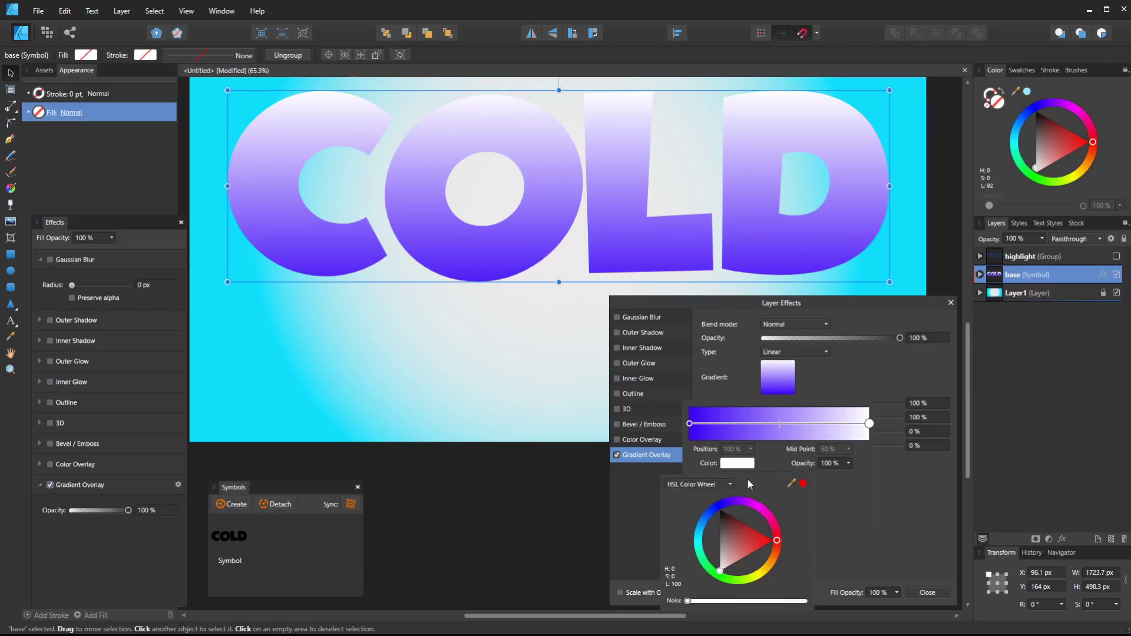
{"action": "left_click", "coordinate": [700, 536]}
{"action": "left_click_drag", "start_coordinate": [746, 522], "coordinate": [729, 521]}
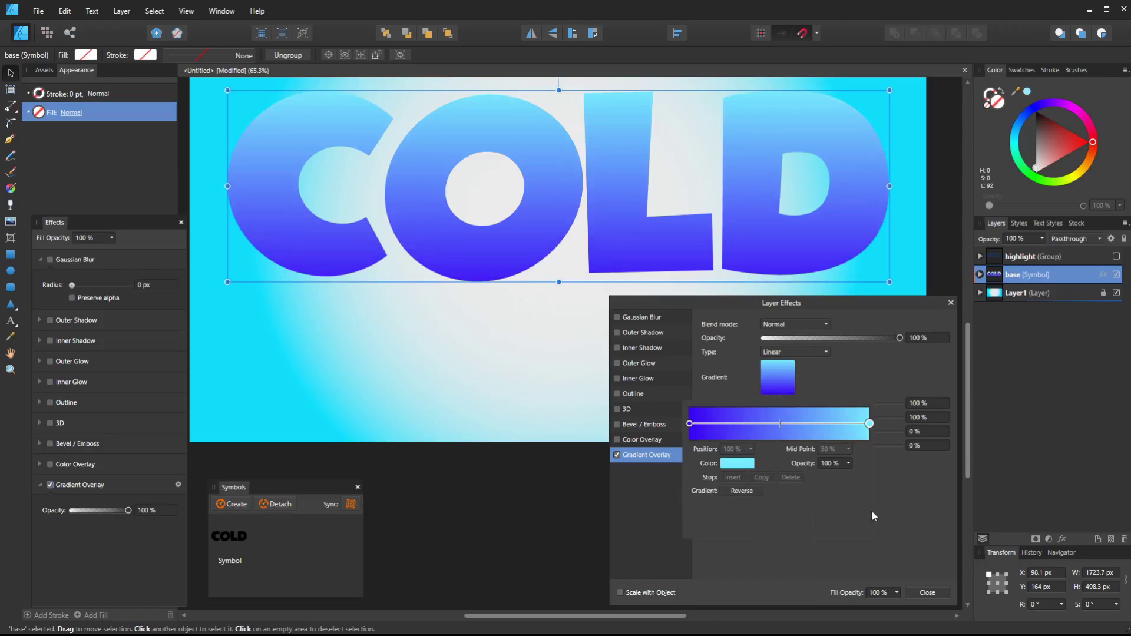
- Copy the violet-blue start stop to 23% and add a light blue stop at 79% of the overlay gradient
{"action": "left_click", "coordinate": [690, 424]}
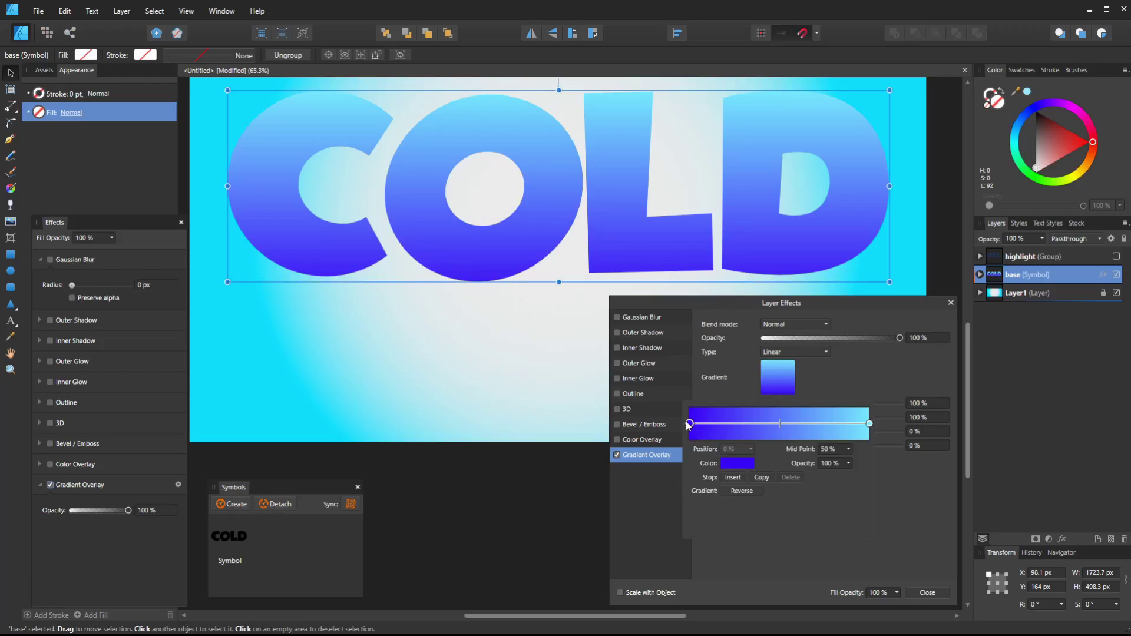
{"action": "left_click", "coordinate": [762, 477]}
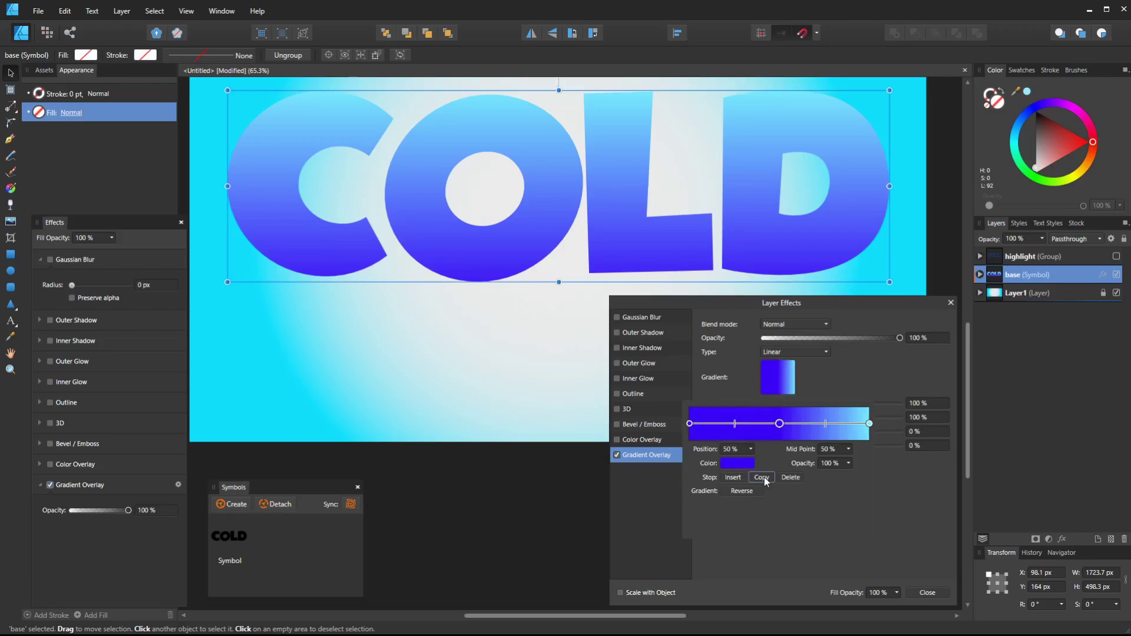
{"action": "left_click_drag", "start_coordinate": [779, 424], "coordinate": [730, 424]}
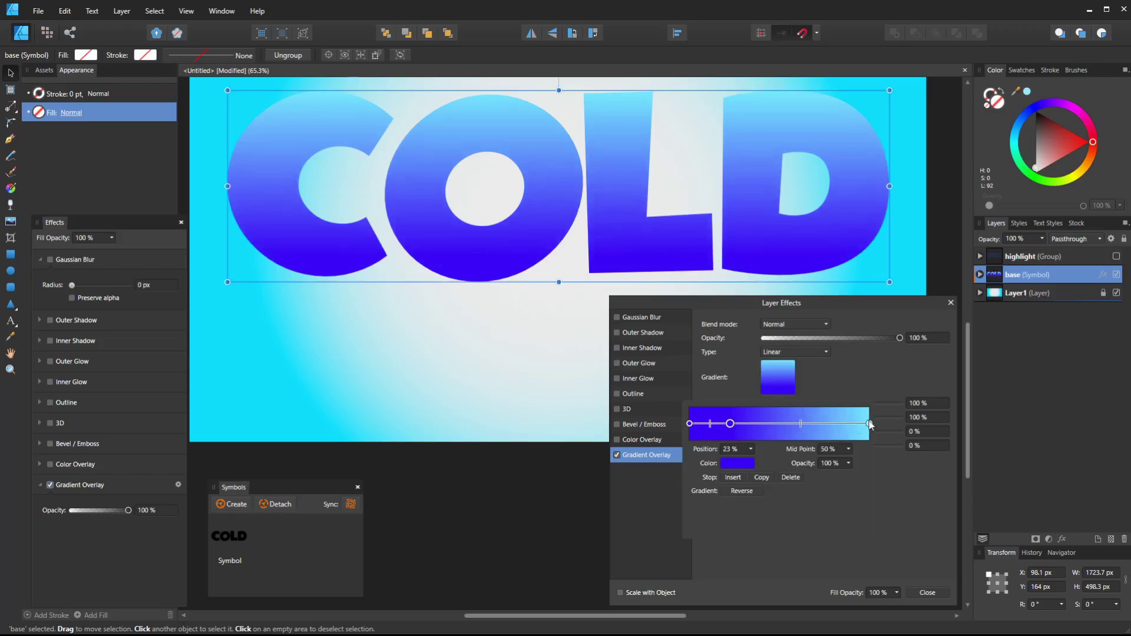
{"action": "left_click", "coordinate": [870, 423]}
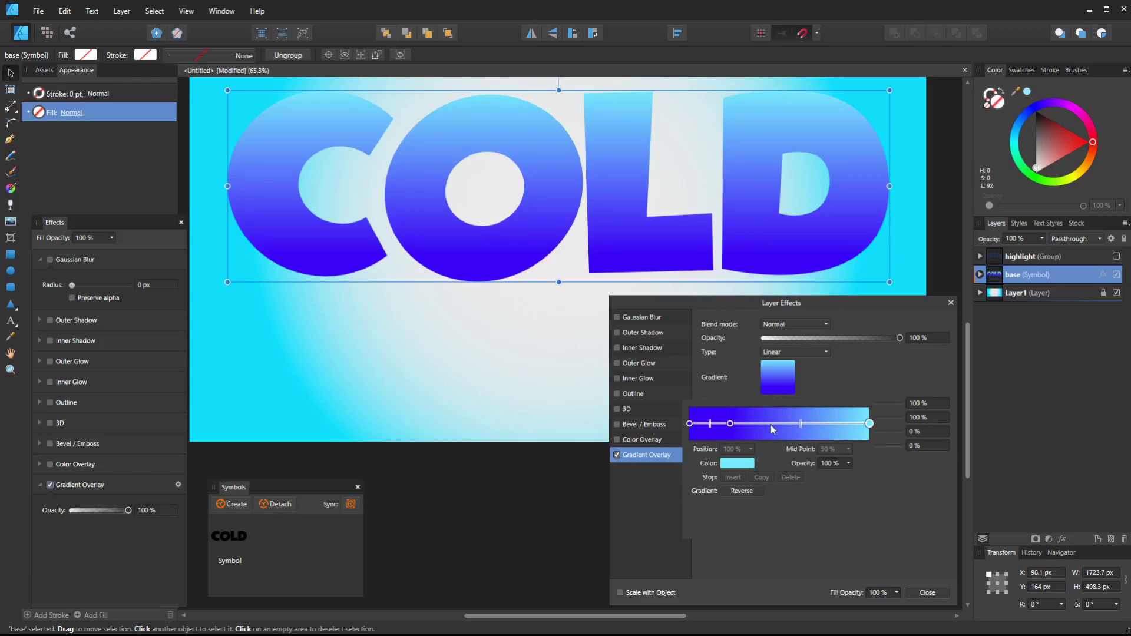
{"action": "left_click", "coordinate": [841, 424]}
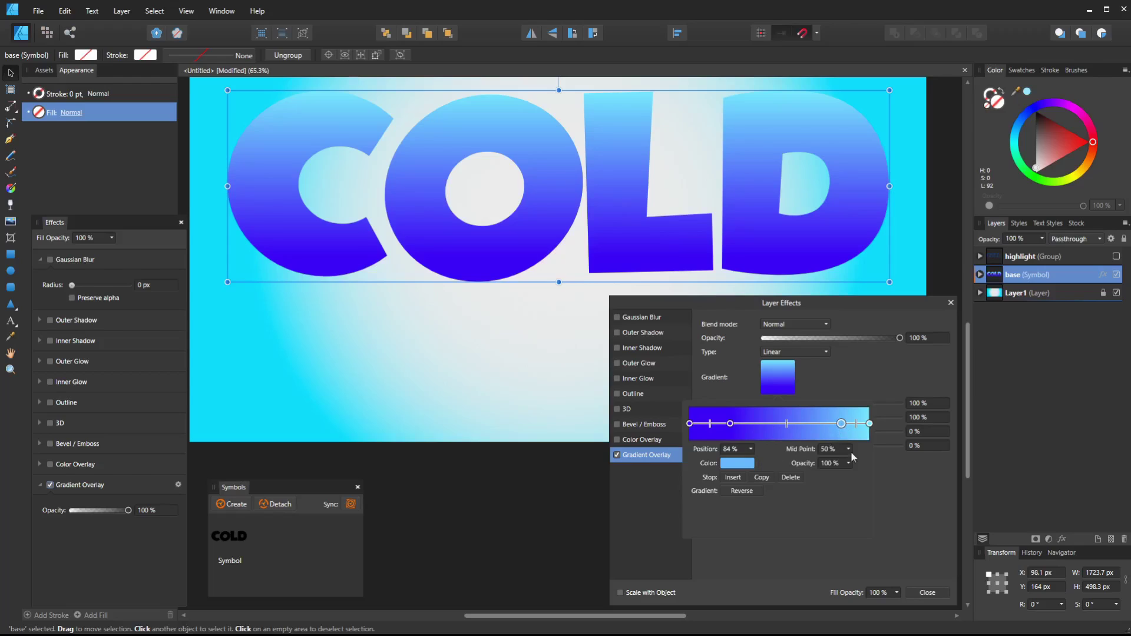
{"action": "left_click", "coordinate": [870, 424]}
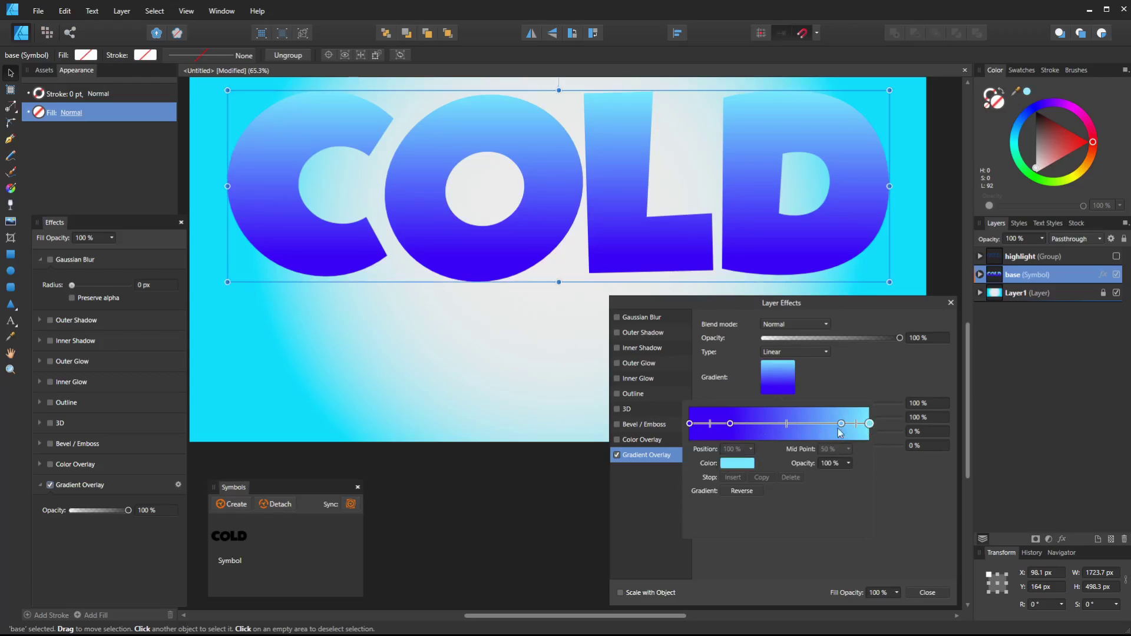
{"action": "left_click_drag", "start_coordinate": [842, 426], "coordinate": [834, 426]}
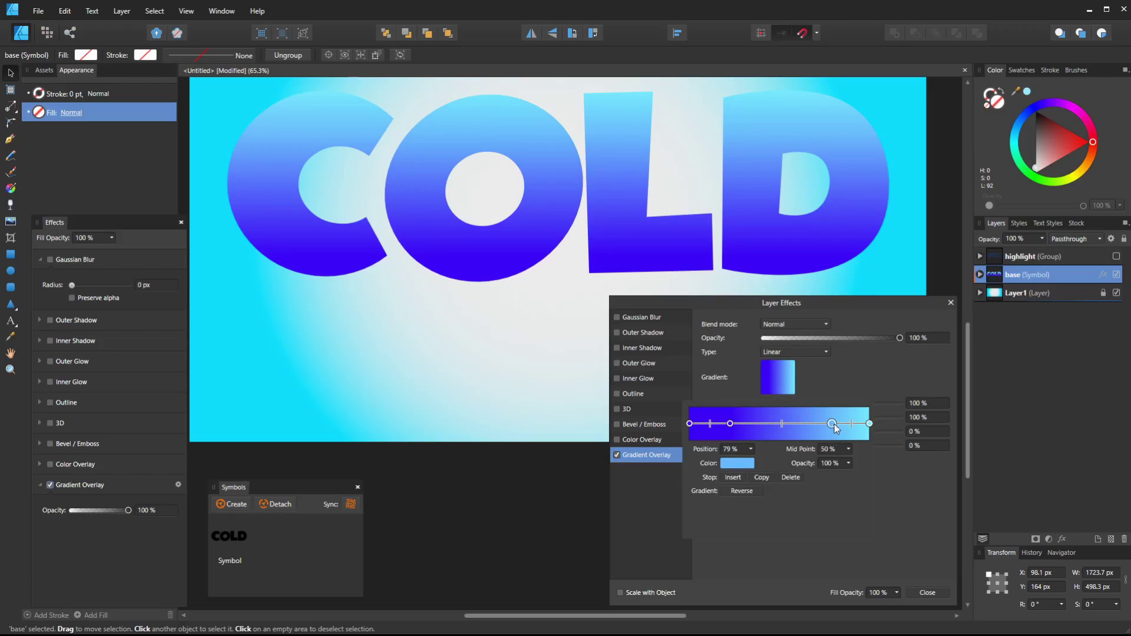
- Change the gradient's end stop to white and move the inner light blue stop to 86% and the violet-blue one to 30%
{"action": "left_click", "coordinate": [869, 424]}
{"action": "left_click", "coordinate": [745, 465]}
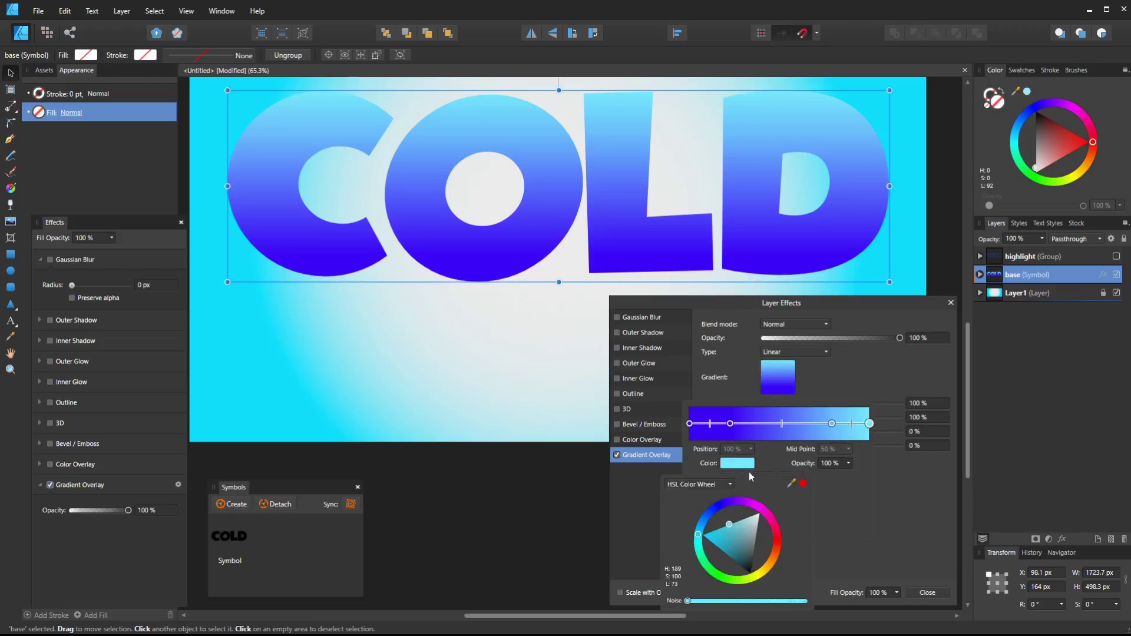
{"action": "left_click_drag", "start_coordinate": [756, 524], "coordinate": [770, 511]}
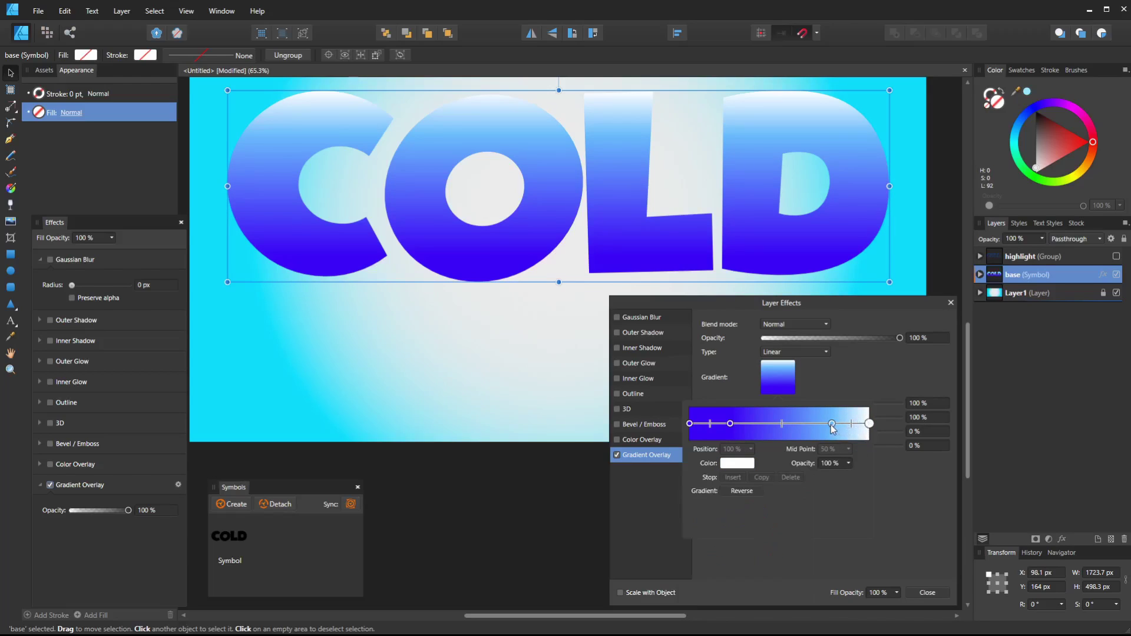
{"action": "mouse_move", "coordinate": [831, 425]}
{"action": "left_mouse_down"}
{"action": "mouse_move", "coordinate": [860, 422]}
{"action": "mouse_move", "coordinate": [844, 423]}
{"action": "left_mouse_up"}
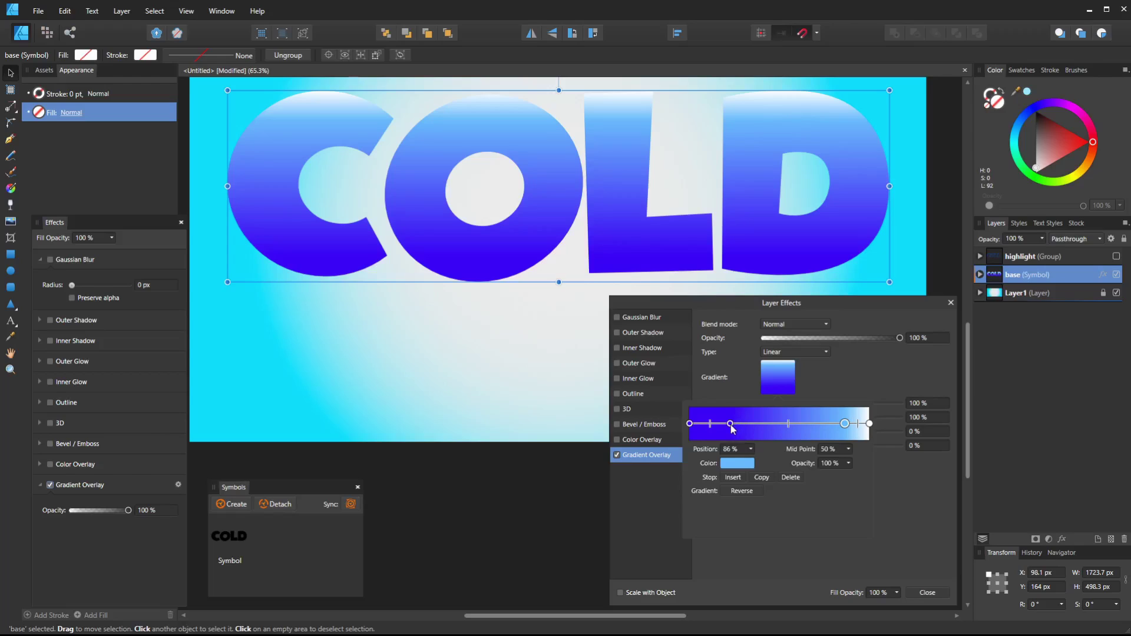
{"action": "left_click_drag", "start_coordinate": [731, 424], "coordinate": [743, 424]}
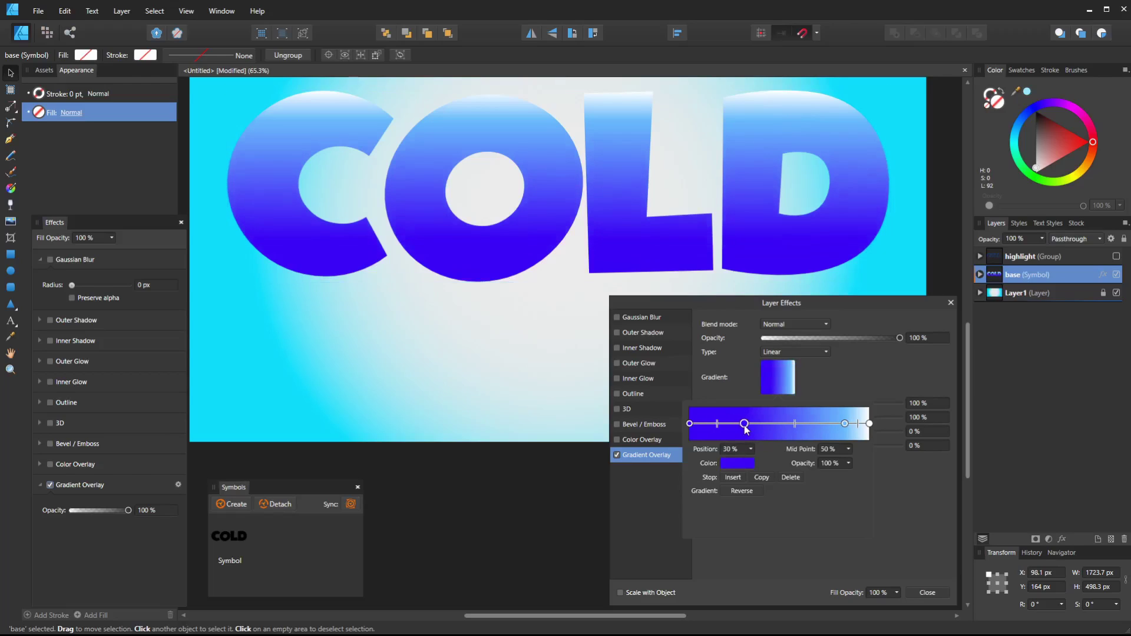
- Recolor the overlay gradient's start stop to a light purple
{"action": "left_click", "coordinate": [689, 423]}
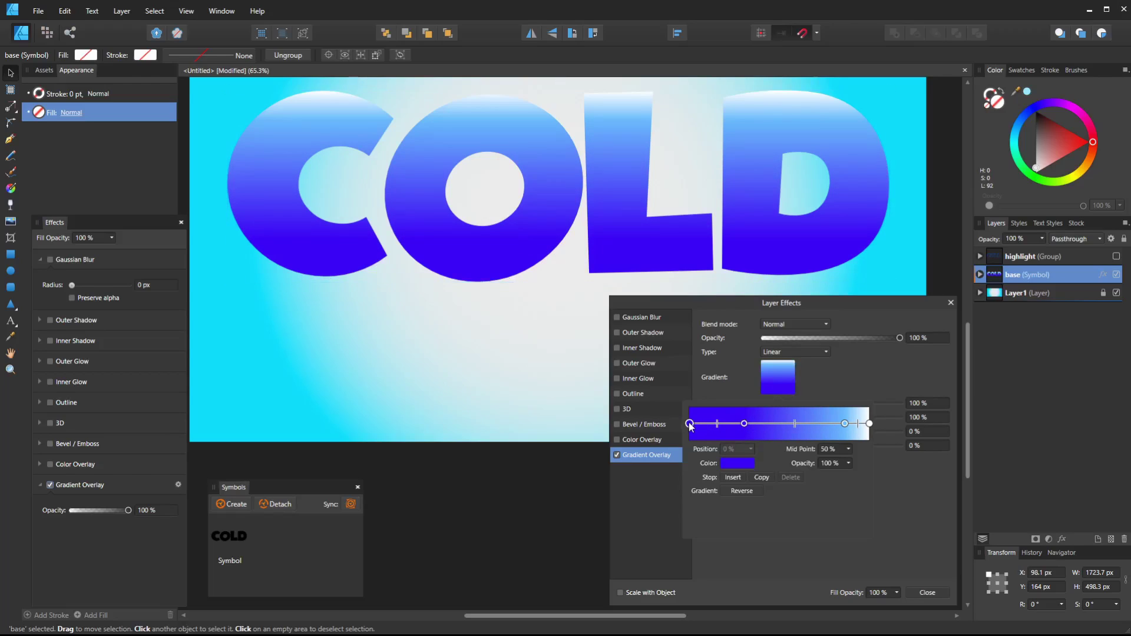
{"action": "left_click", "coordinate": [736, 464]}
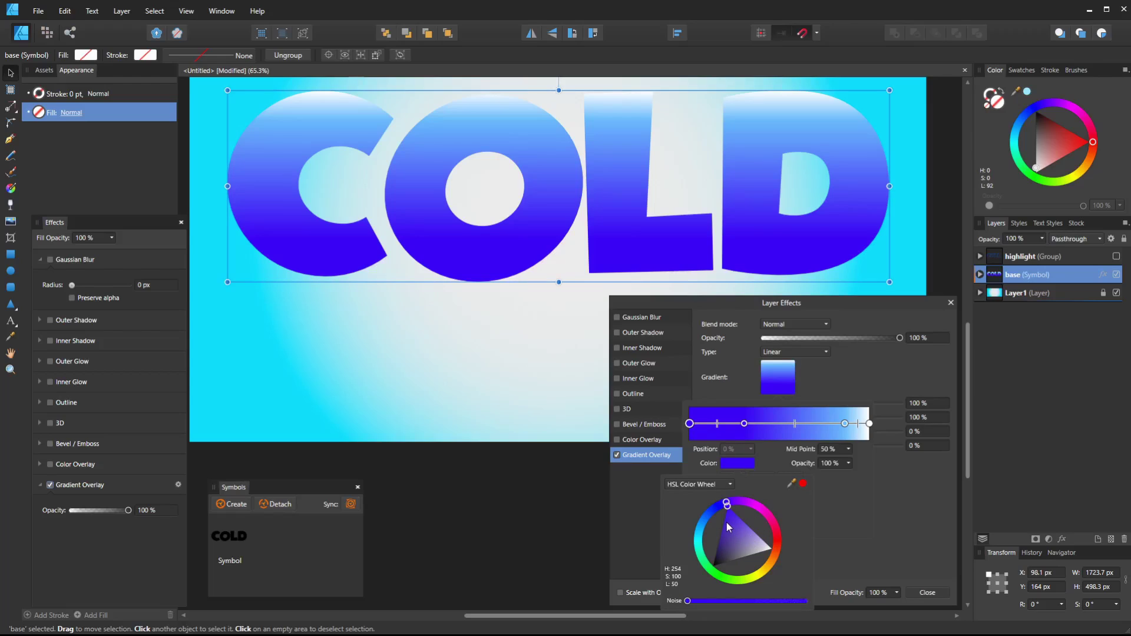
{"action": "mouse_move", "coordinate": [731, 527]}
{"action": "left_mouse_down"}
{"action": "mouse_move", "coordinate": [759, 530]}
{"action": "mouse_move", "coordinate": [729, 505]}
{"action": "mouse_move", "coordinate": [746, 501]}
{"action": "left_mouse_up"}
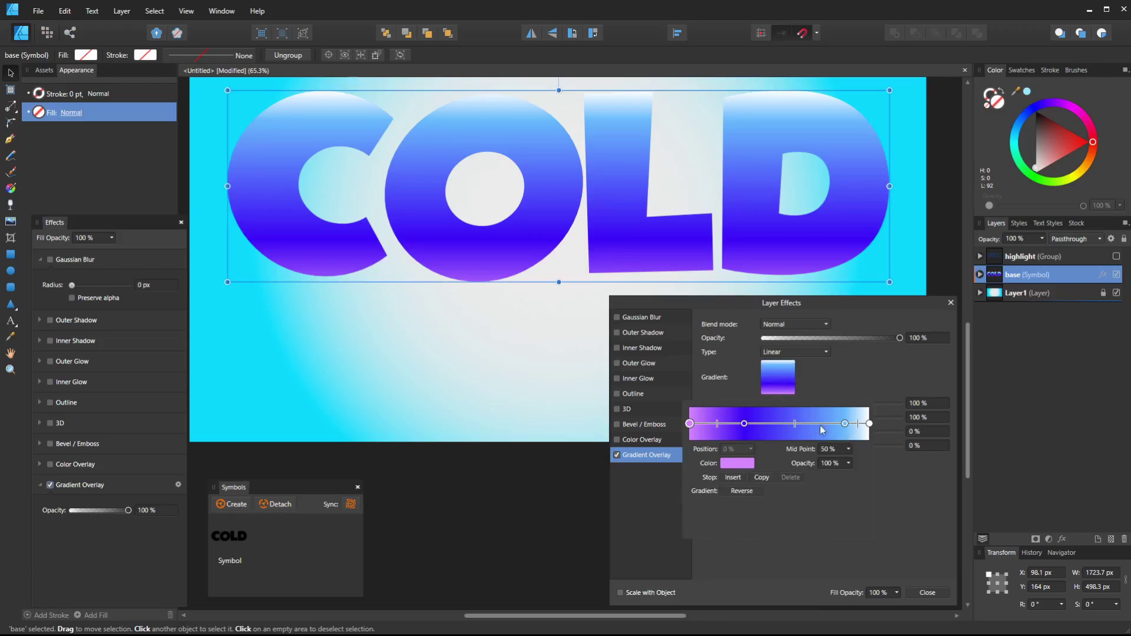
- Deepen the light blue stop to a stronger blue, shift it slightly away from the white end, and move the violet-blue stop to 34%
{"action": "left_click", "coordinate": [845, 424]}
{"action": "left_click", "coordinate": [740, 463]}
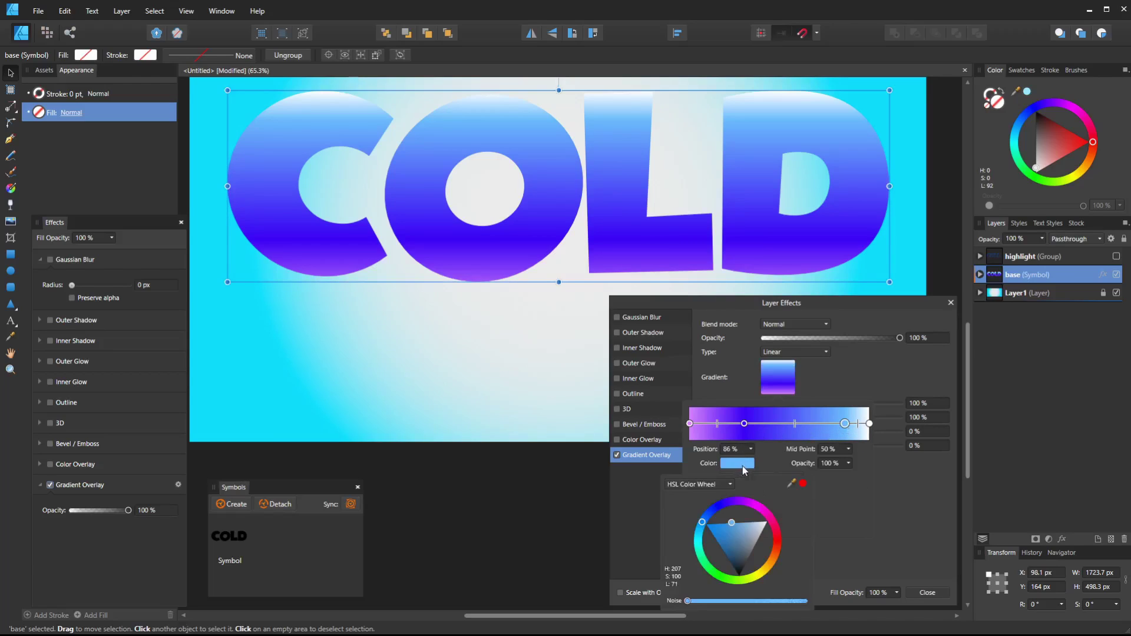
{"action": "mouse_move", "coordinate": [732, 522]}
{"action": "left_mouse_down"}
{"action": "mouse_move", "coordinate": [697, 522]}
{"action": "mouse_move", "coordinate": [716, 518]}
{"action": "left_mouse_up"}
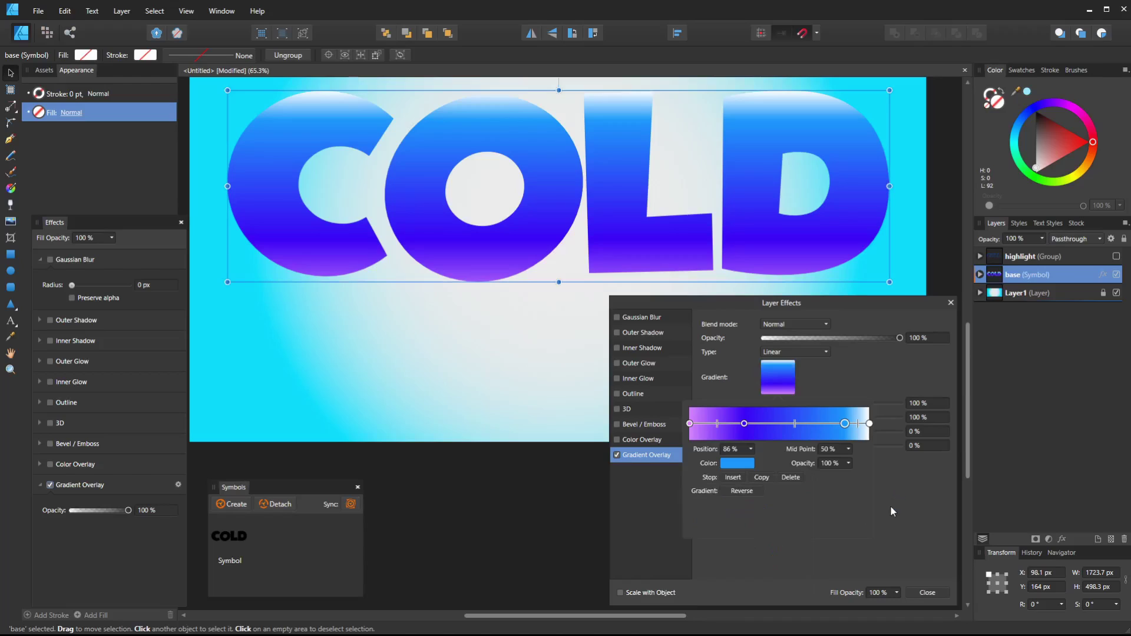
{"action": "mouse_move", "coordinate": [745, 424]}
{"action": "left_mouse_down"}
{"action": "mouse_move", "coordinate": [765, 426]}
{"action": "mouse_move", "coordinate": [751, 425]}
{"action": "left_mouse_up"}
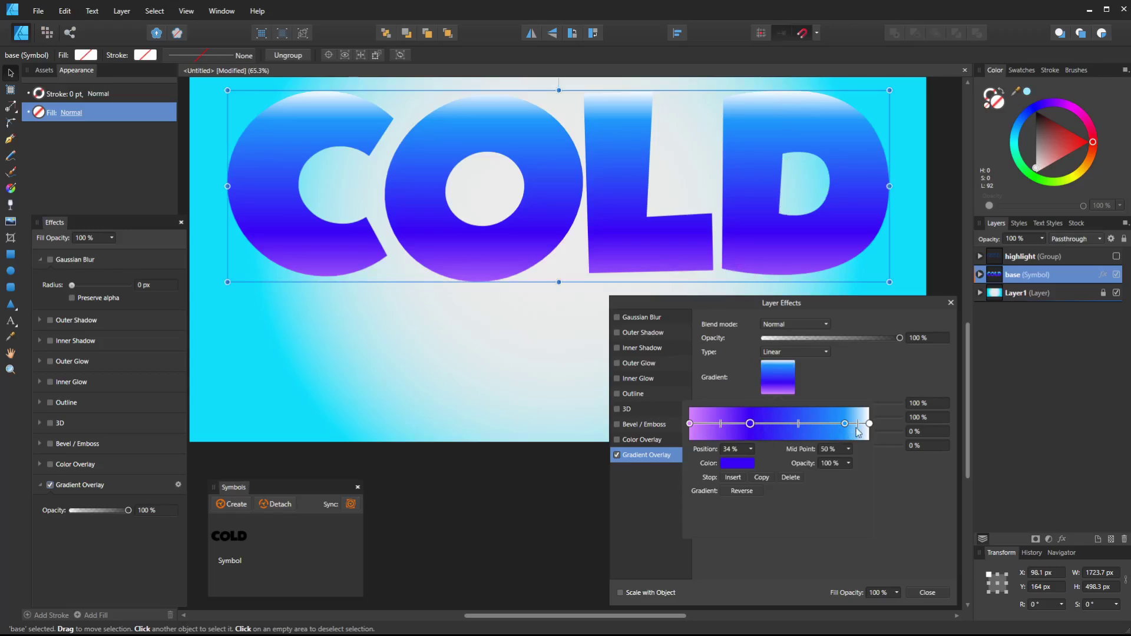
{"action": "left_click_drag", "start_coordinate": [844, 424], "coordinate": [830, 424]}
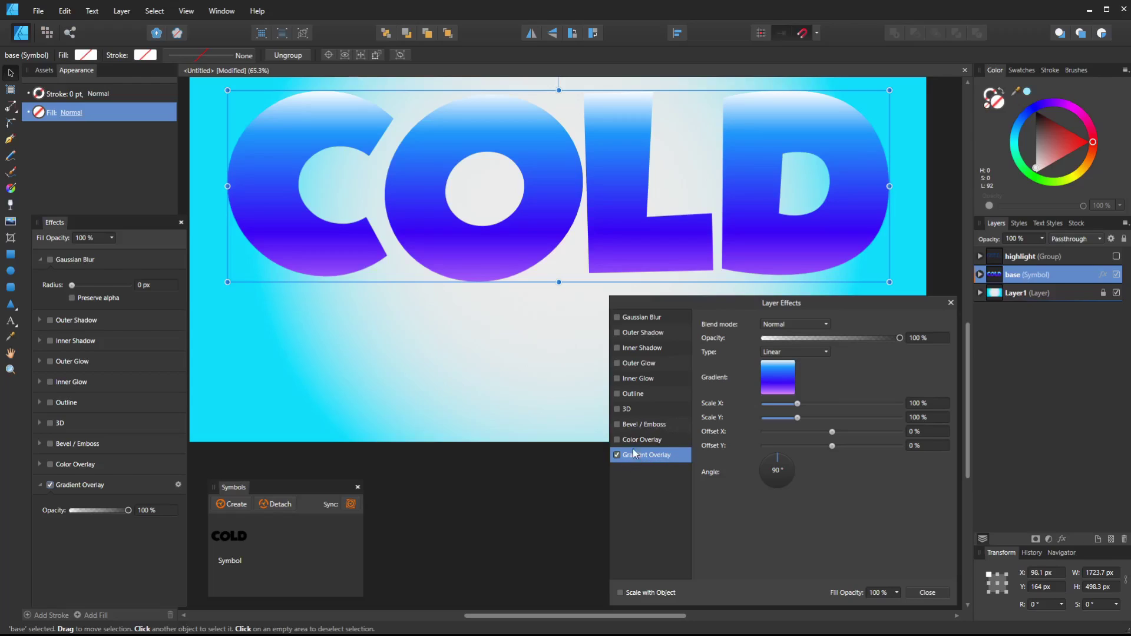
- Add a solid black Outline effect with a 47.8 px radius to the base symbol
{"action": "left_click", "coordinate": [625, 395]}
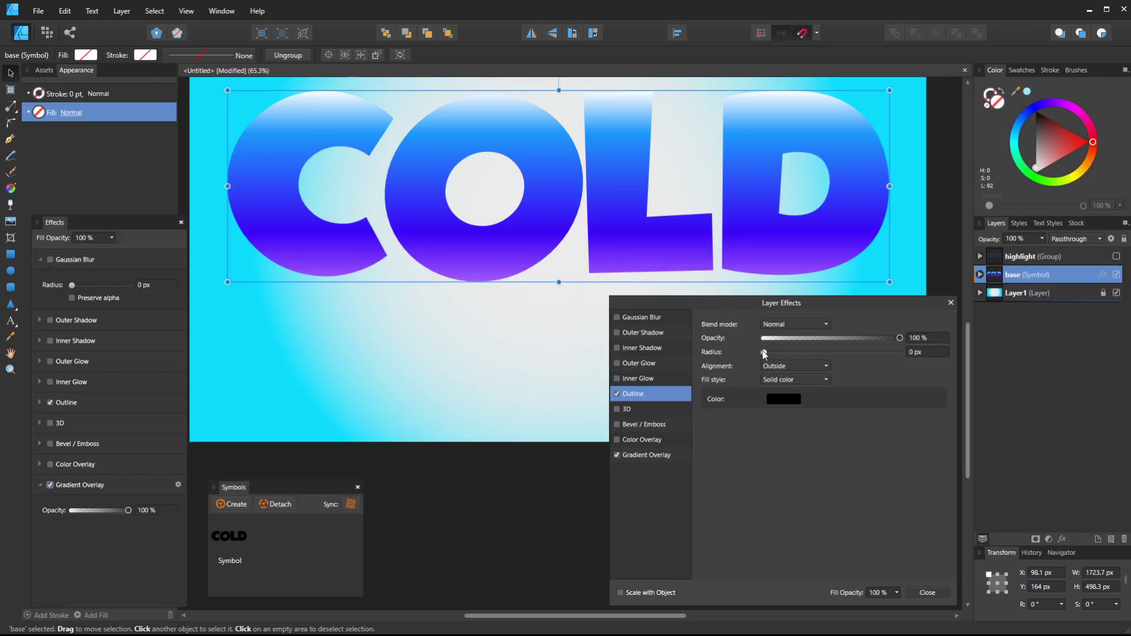
{"action": "left_click_drag", "start_coordinate": [764, 354], "coordinate": [880, 352]}
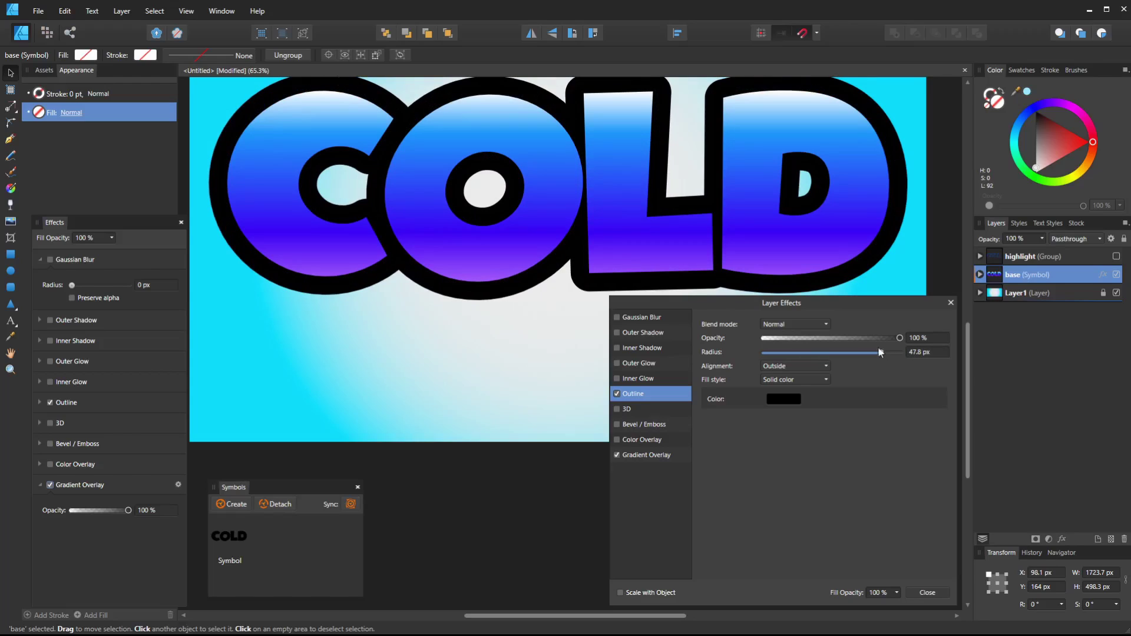
{"action": "left_click_drag", "start_coordinate": [886, 231], "coordinate": [882, 240]}
{"action": "left_click_drag", "start_coordinate": [873, 300], "coordinate": [868, 313]}
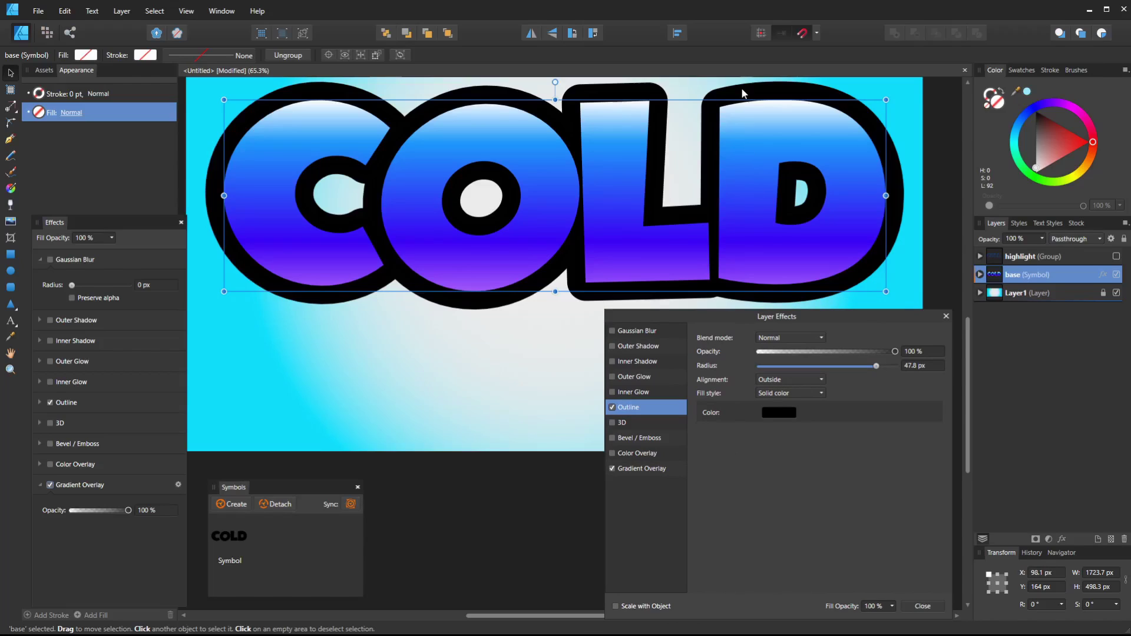
- Try Center alignment on the base symbol's outline and return it to Outside
{"action": "left_click", "coordinate": [816, 381]}
{"action": "left_click", "coordinate": [802, 408]}
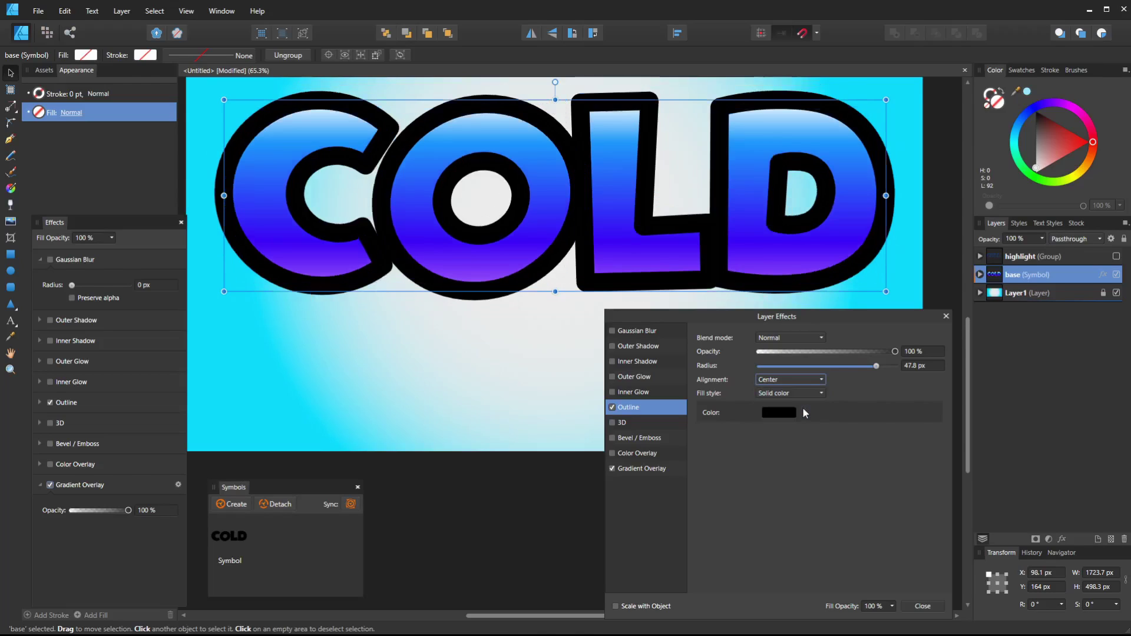
{"action": "left_click", "coordinate": [802, 378]}
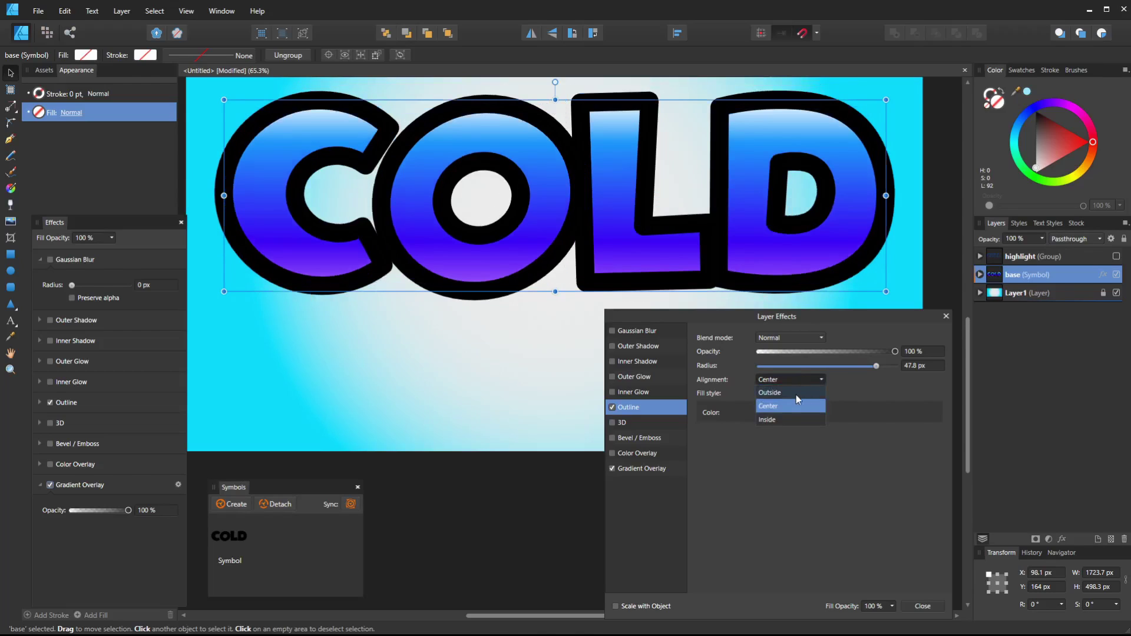
{"action": "left_click", "coordinate": [796, 395]}
- Switch the outline's fill style to Contour and recolor its black gradient stop to a bright blue
{"action": "left_click", "coordinate": [792, 393]}
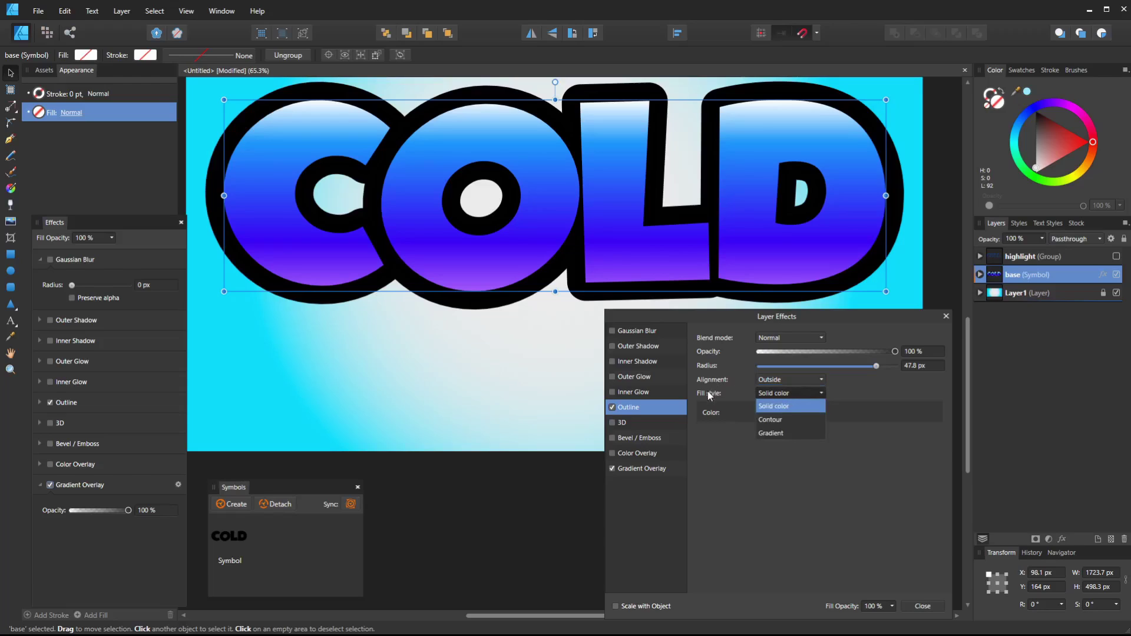
{"action": "left_click", "coordinate": [782, 421]}
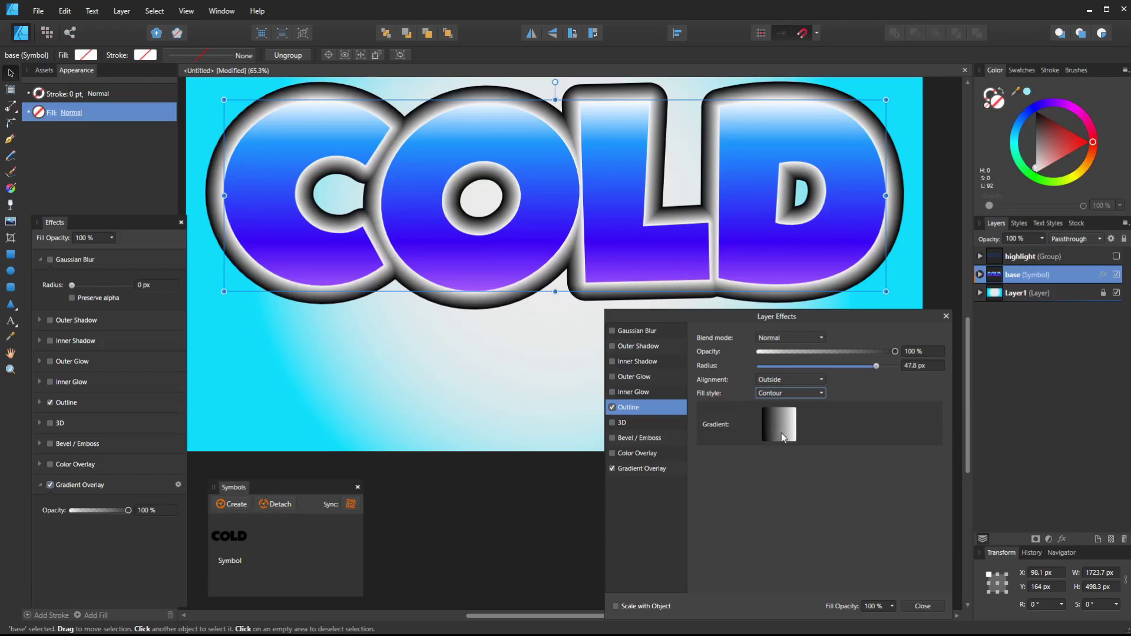
{"action": "left_click", "coordinate": [780, 432]}
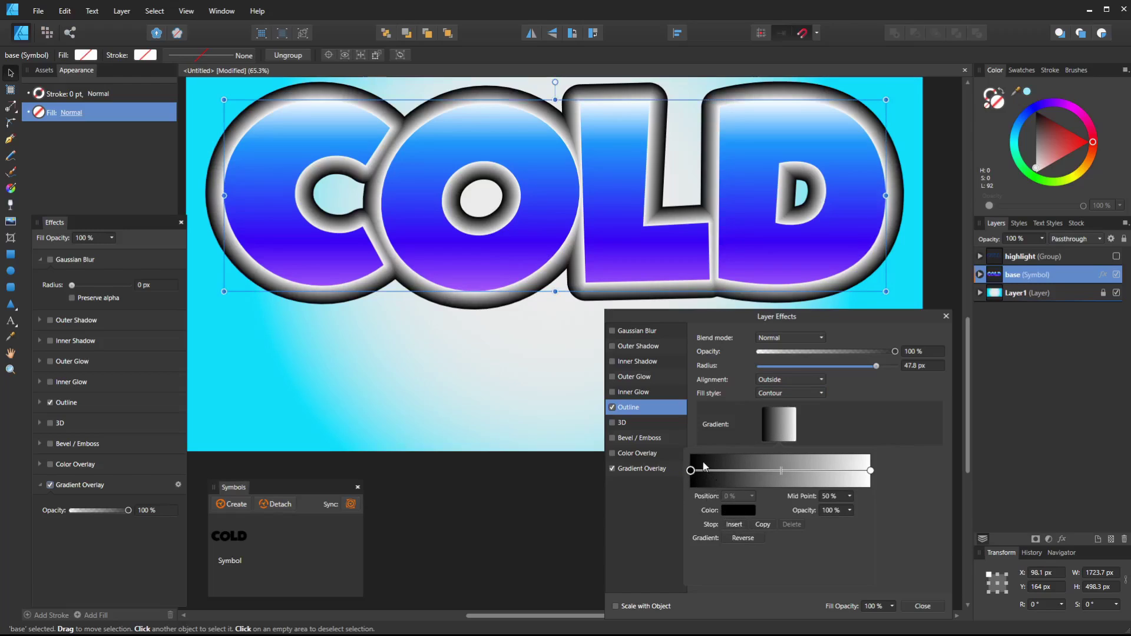
{"action": "left_click", "coordinate": [736, 511]}
{"action": "left_click_drag", "start_coordinate": [736, 555], "coordinate": [698, 564]}
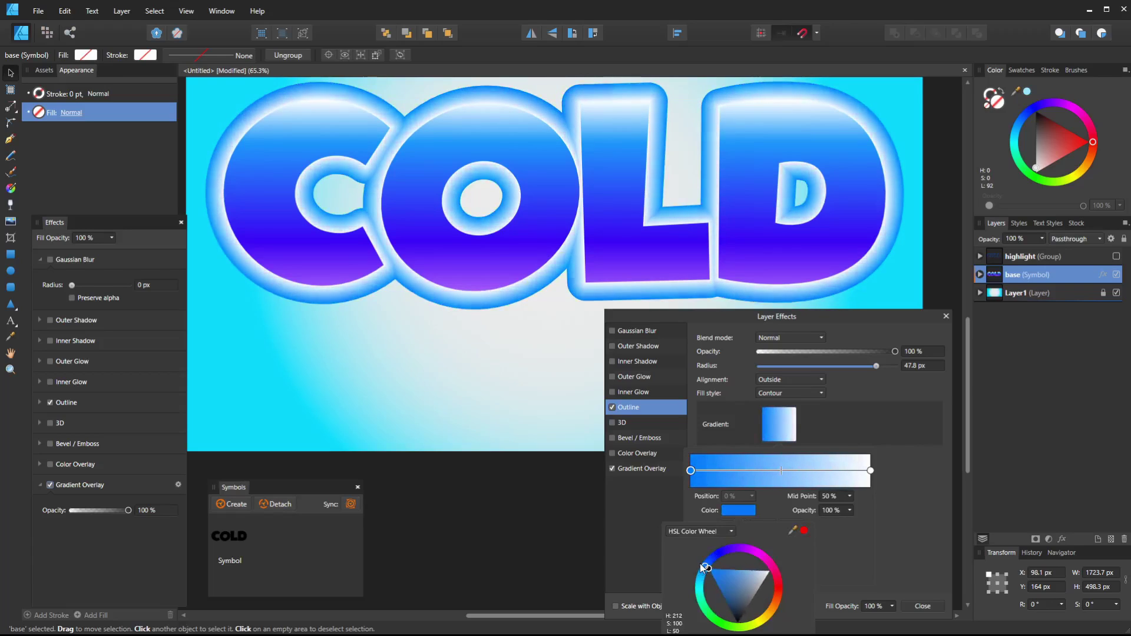
{"action": "left_click", "coordinate": [882, 550]}
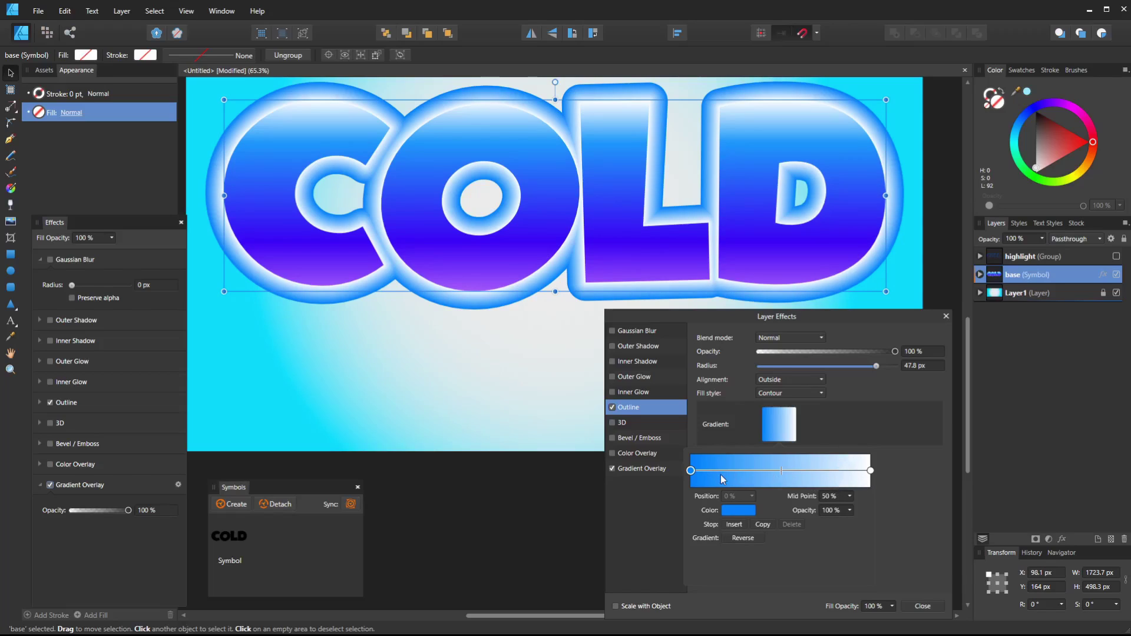
- Duplicate the outline gradient's blue start stop and place the copy at 22%
{"action": "left_click", "coordinate": [691, 471]}
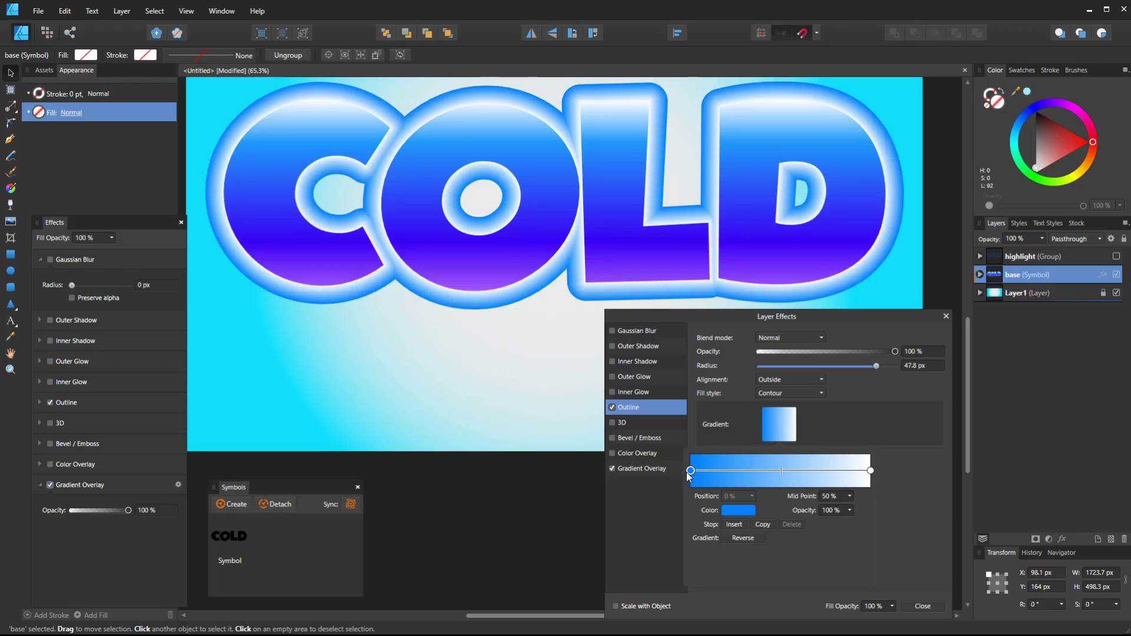
{"action": "left_click", "coordinate": [763, 524]}
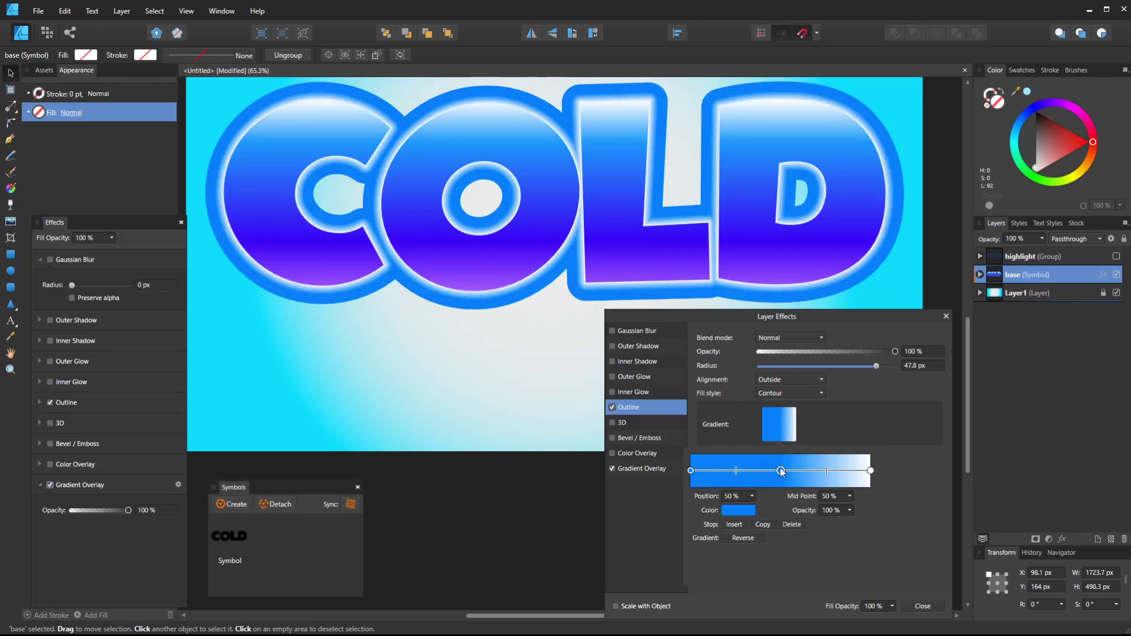
{"action": "left_click_drag", "start_coordinate": [781, 471], "coordinate": [729, 471]}
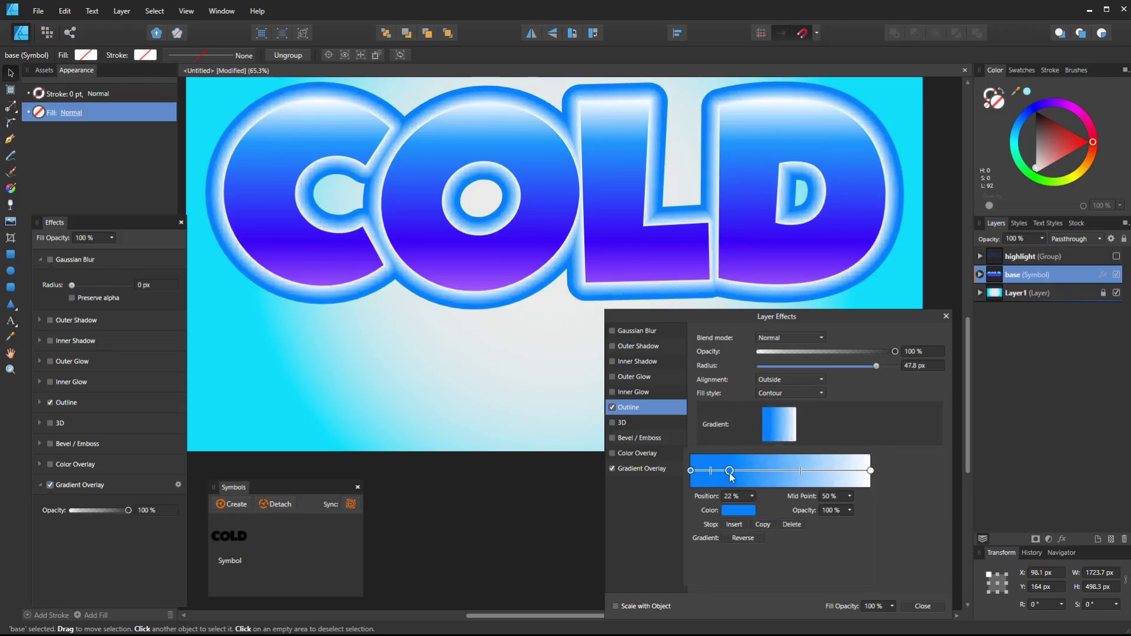
- Recolor the outline gradient's start stop with light purple sampled from the letters and shift the inner blue stop slightly toward the white end
{"action": "left_click", "coordinate": [691, 470]}
{"action": "left_click", "coordinate": [741, 514]}
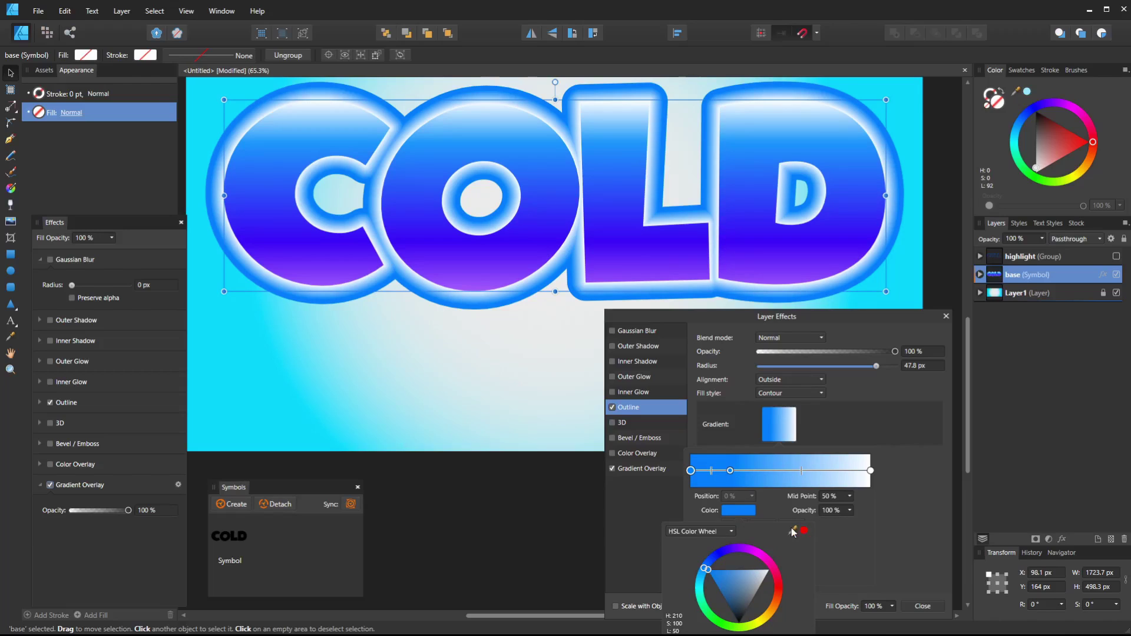
{"action": "left_click_drag", "start_coordinate": [794, 529], "coordinate": [779, 318]}
{"action": "left_click_drag", "start_coordinate": [780, 287], "coordinate": [783, 288]}
{"action": "left_click", "coordinate": [804, 532]}
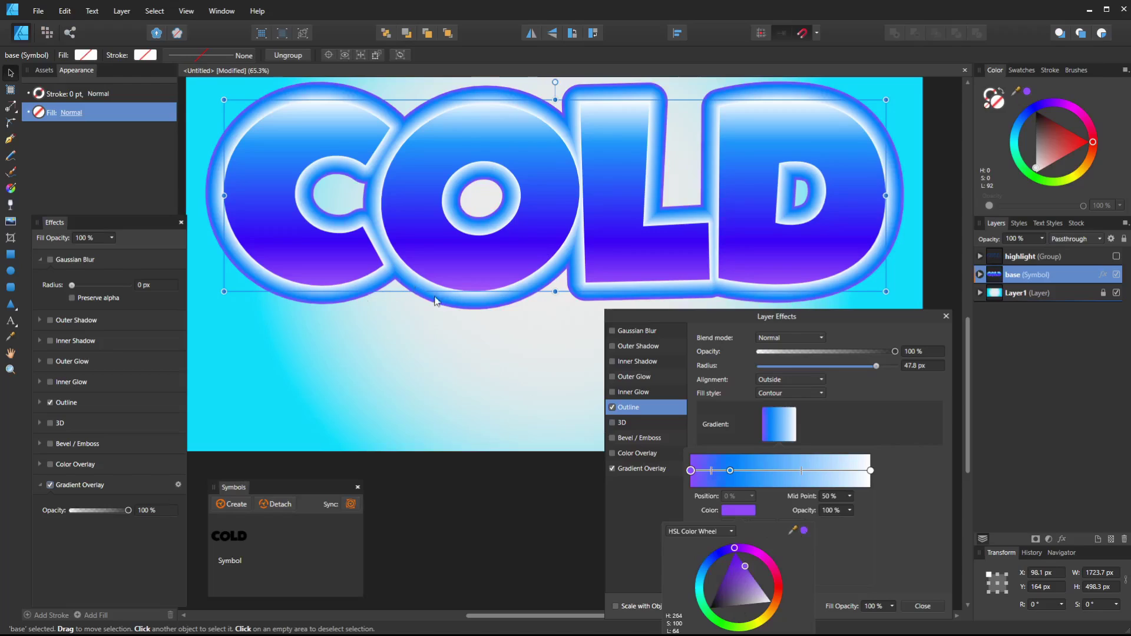
{"action": "left_click", "coordinate": [731, 471]}
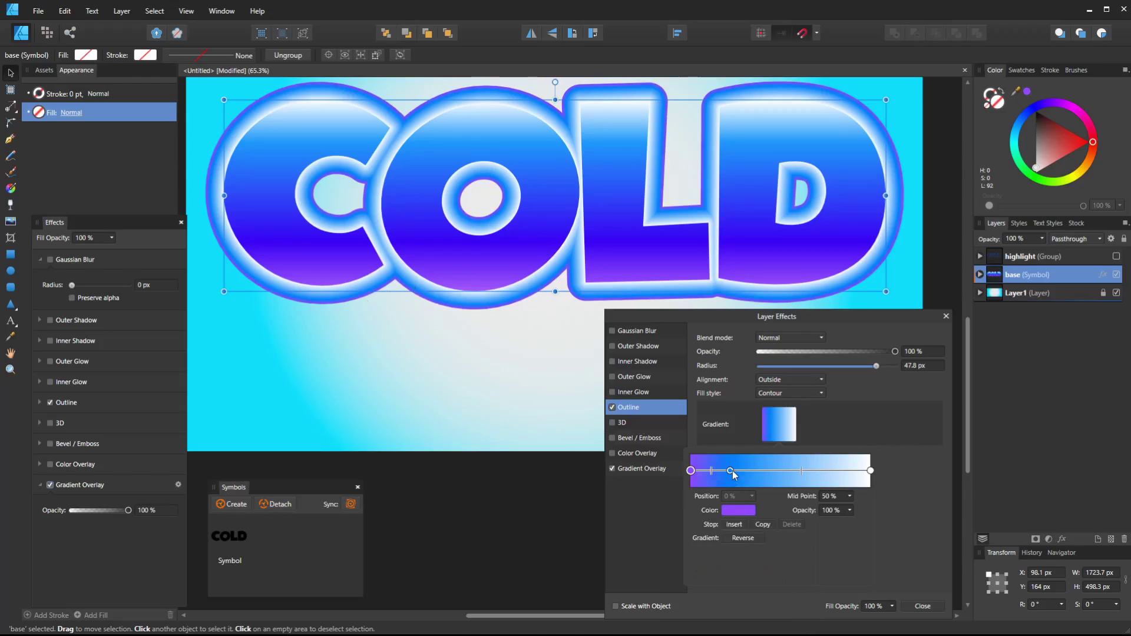
{"action": "mouse_move", "coordinate": [730, 471]}
{"action": "left_mouse_down"}
{"action": "mouse_move", "coordinate": [760, 472]}
{"action": "mouse_move", "coordinate": [730, 478]}
{"action": "left_mouse_up"}
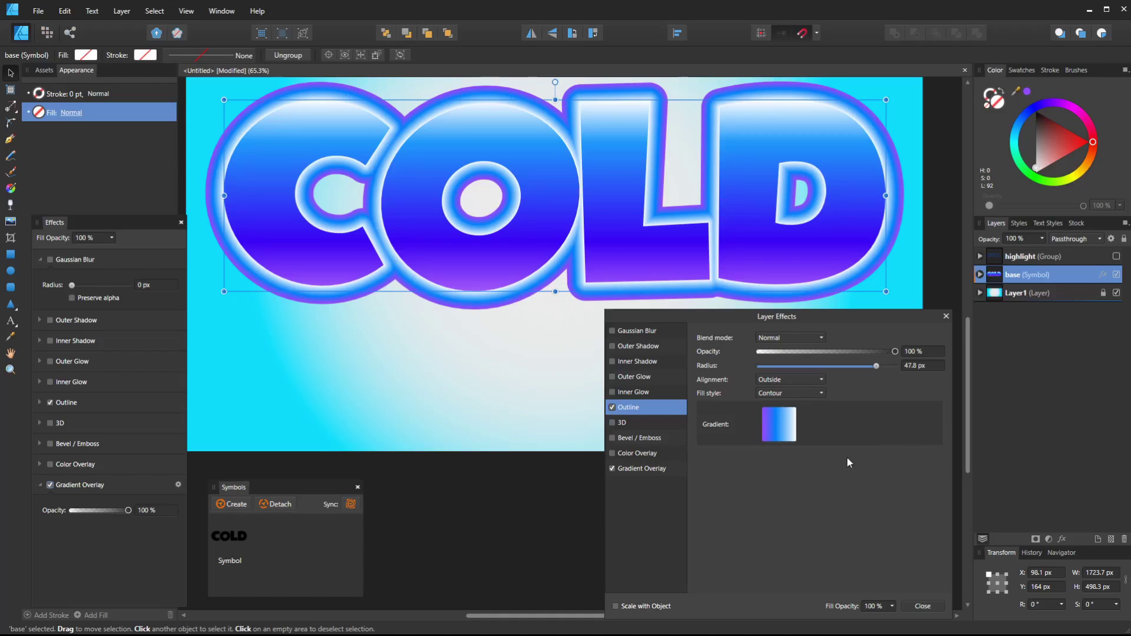
- Add a Bevel / Emboss effect of type Inner with a 20.7 px radius to the base symbol
{"action": "left_click", "coordinate": [638, 437]}
{"action": "left_click", "coordinate": [613, 437]}
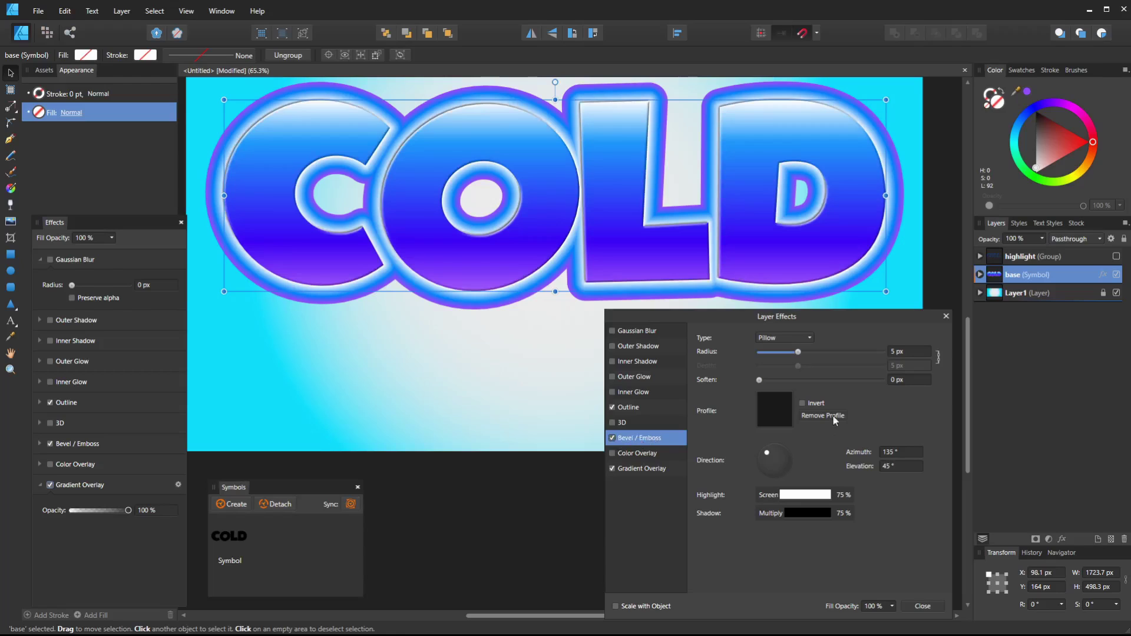
{"action": "left_click_drag", "start_coordinate": [801, 352], "coordinate": [826, 356]}
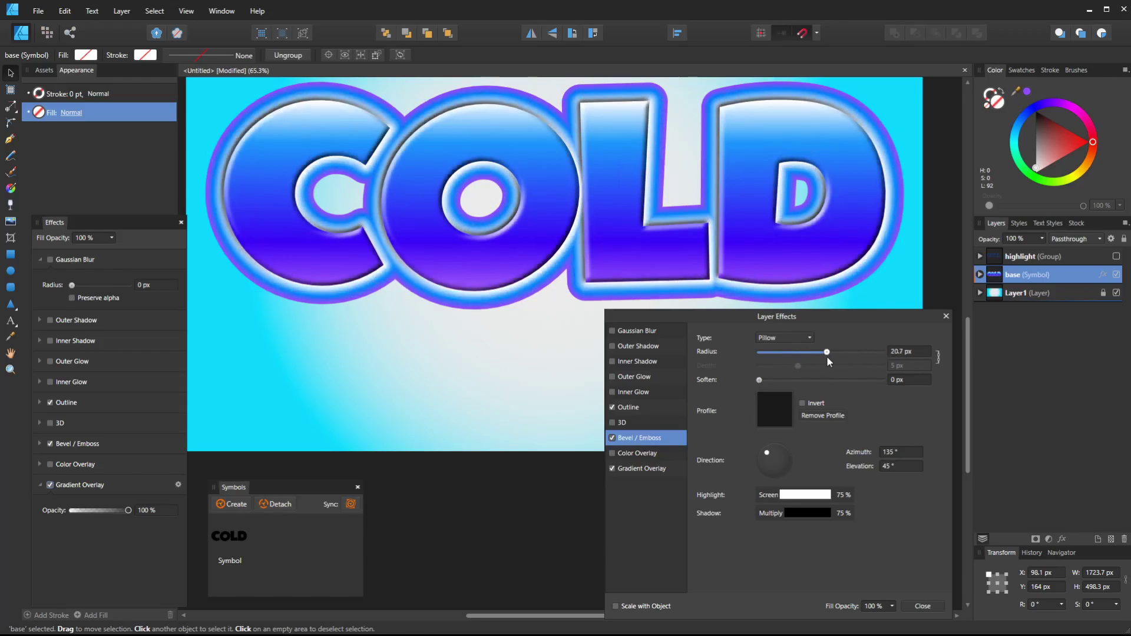
{"action": "left_click", "coordinate": [810, 338]}
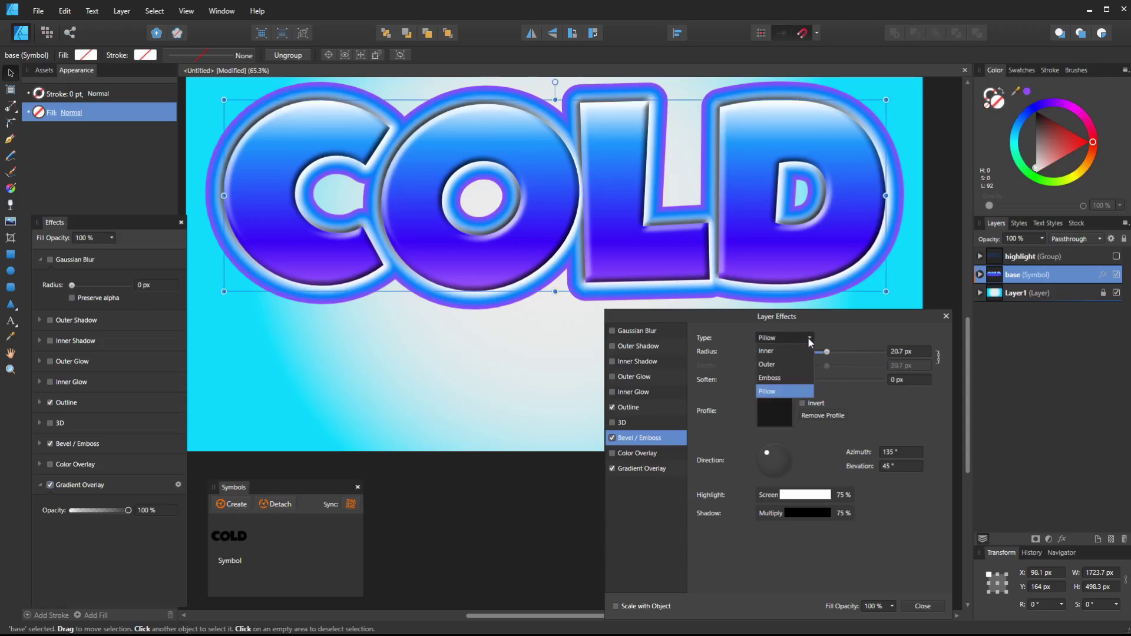
{"action": "left_click", "coordinate": [807, 337]}
{"action": "left_click", "coordinate": [807, 339]}
{"action": "left_click", "coordinate": [797, 352]}
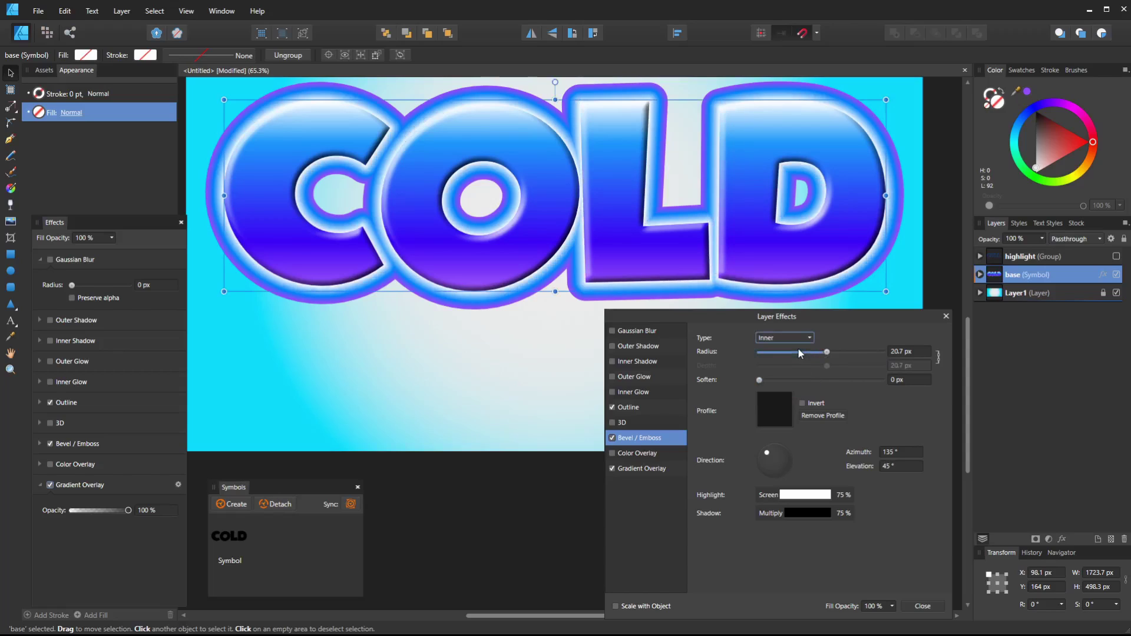
- Compare the letters with and without the bevel and increase its radius to 36.7 px
{"action": "left_click", "coordinate": [616, 437]}
{"action": "left_click", "coordinate": [617, 437]}
{"action": "left_click", "coordinate": [617, 436]}
{"action": "left_click", "coordinate": [616, 437]}
{"action": "left_click_drag", "start_coordinate": [826, 353], "coordinate": [848, 352]}
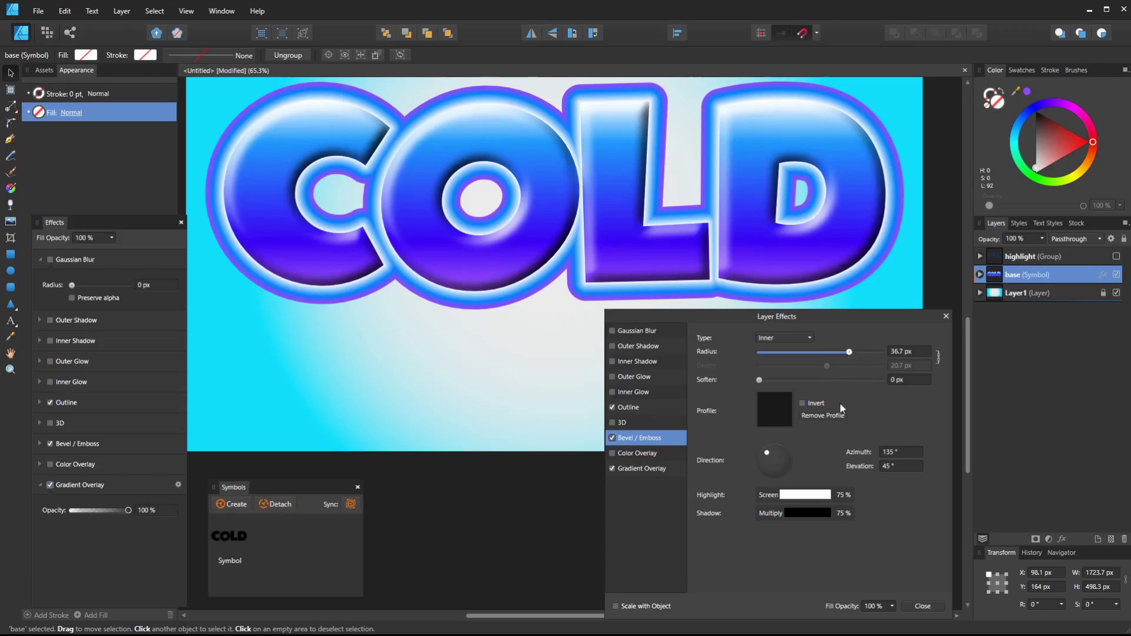
- Change the bevel's highlight to light blue at 100% opacity
{"action": "left_click", "coordinate": [819, 497]}
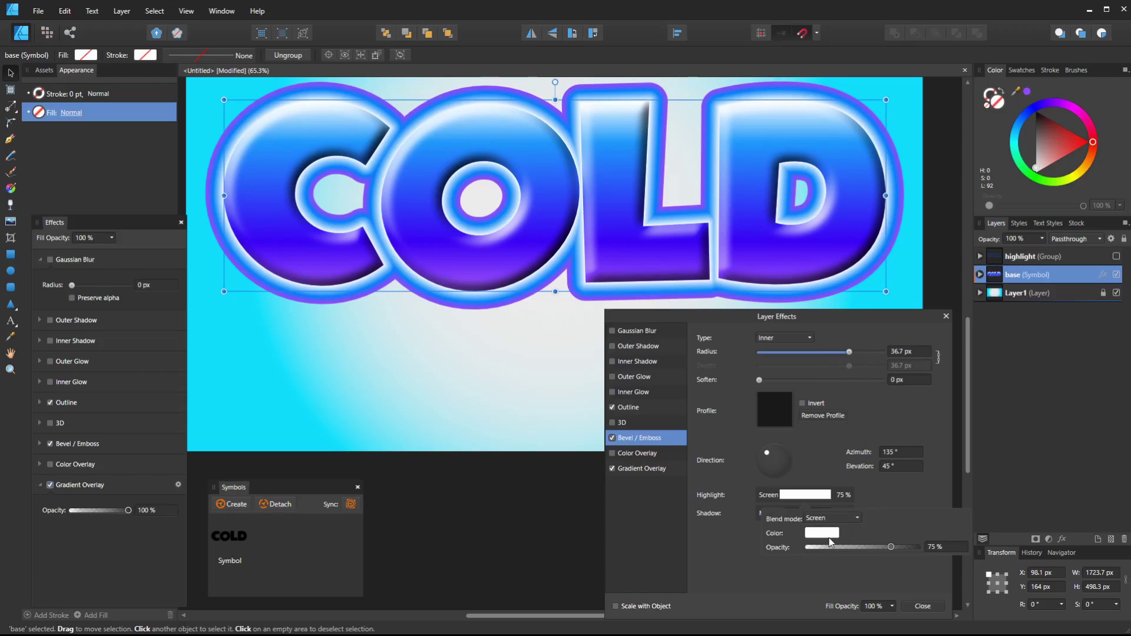
{"action": "left_click", "coordinate": [824, 533]}
{"action": "mouse_move", "coordinate": [800, 585]}
{"action": "left_mouse_down"}
{"action": "mouse_move", "coordinate": [790, 589]}
{"action": "mouse_move", "coordinate": [836, 587]}
{"action": "left_mouse_up"}
{"action": "left_click", "coordinate": [822, 596]}
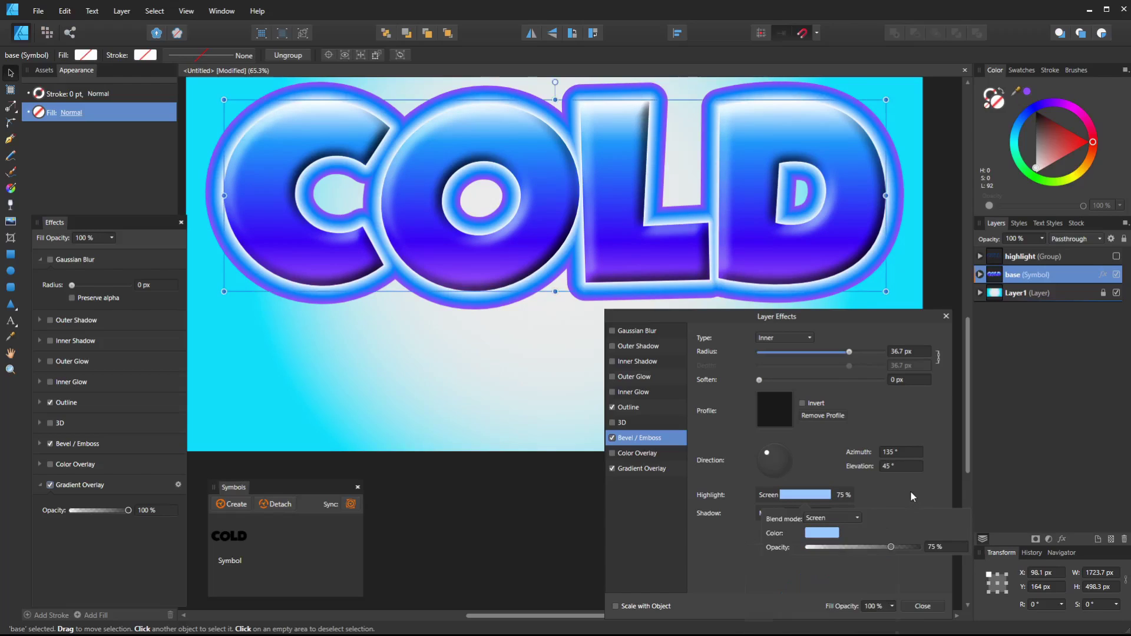
{"action": "left_click_drag", "start_coordinate": [891, 547], "coordinate": [957, 535]}
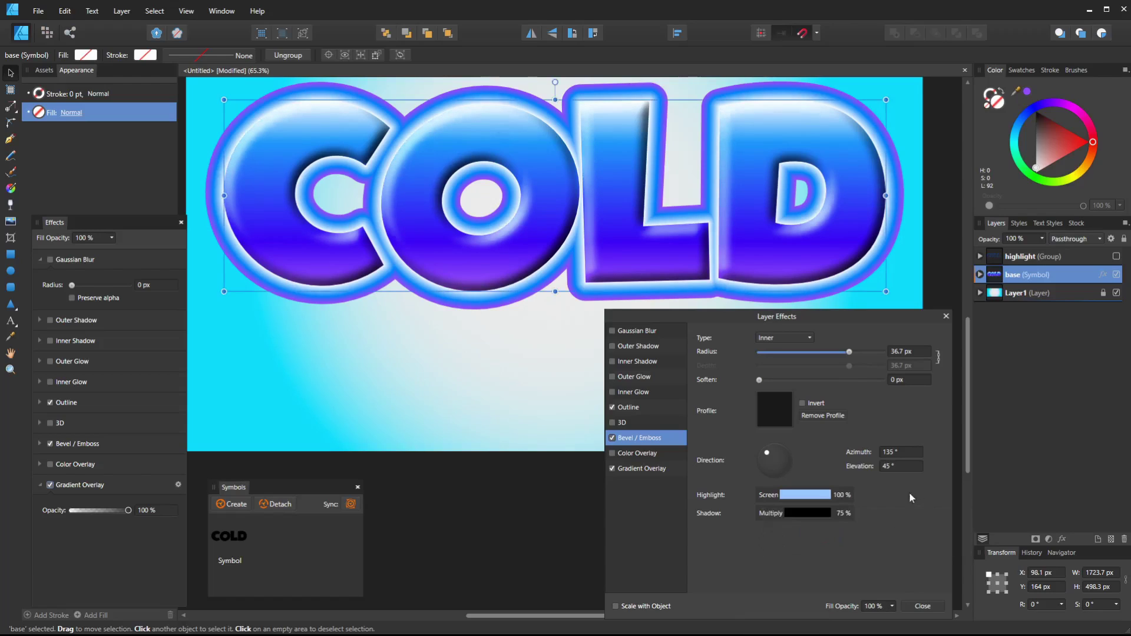
- Change the bevel's shadow to vivid purple at 100% opacity and raise its light elevation to 77.8°
{"action": "left_click", "coordinate": [803, 513]}
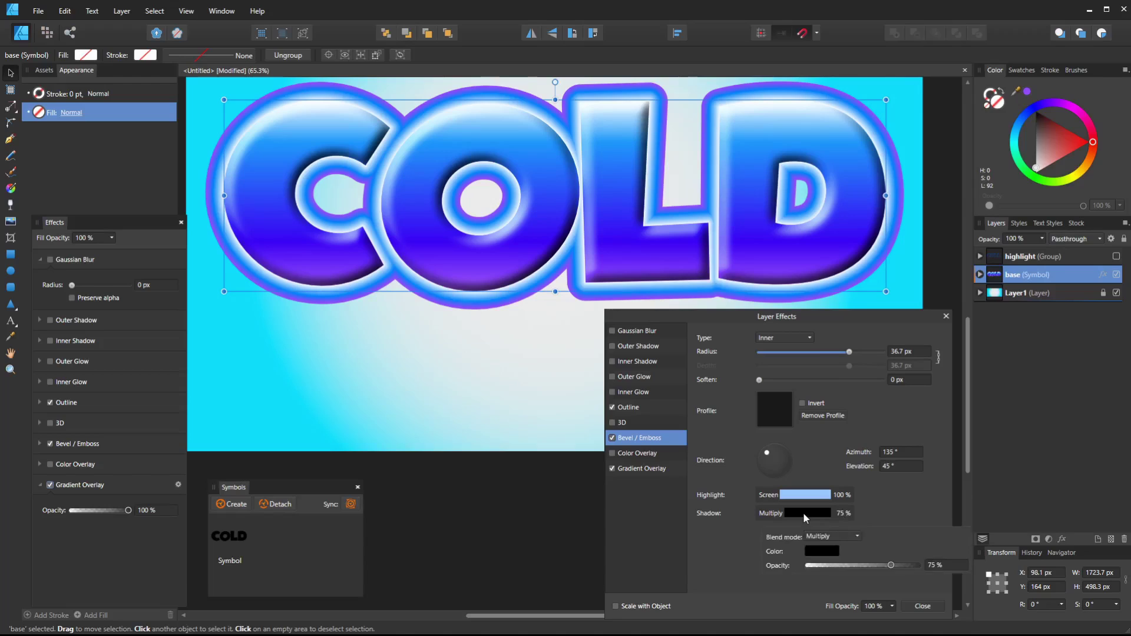
{"action": "left_click", "coordinate": [821, 551]}
{"action": "mouse_move", "coordinate": [817, 594]}
{"action": "left_mouse_down"}
{"action": "mouse_move", "coordinate": [833, 592]}
{"action": "mouse_move", "coordinate": [823, 591]}
{"action": "left_mouse_up"}
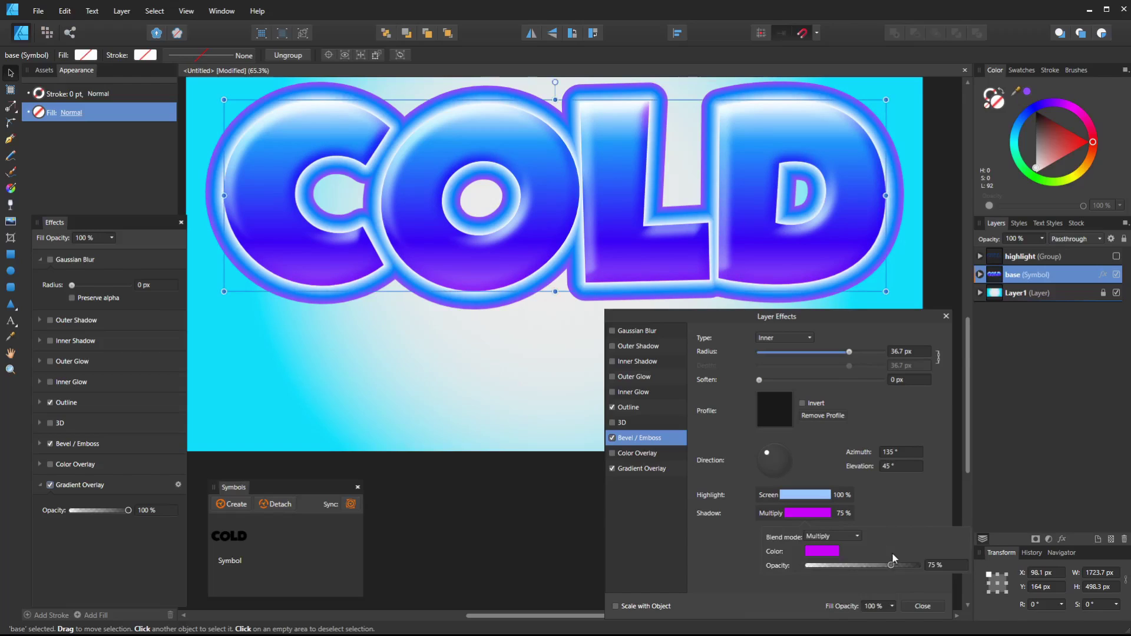
{"action": "left_click_drag", "start_coordinate": [887, 568], "coordinate": [973, 563]}
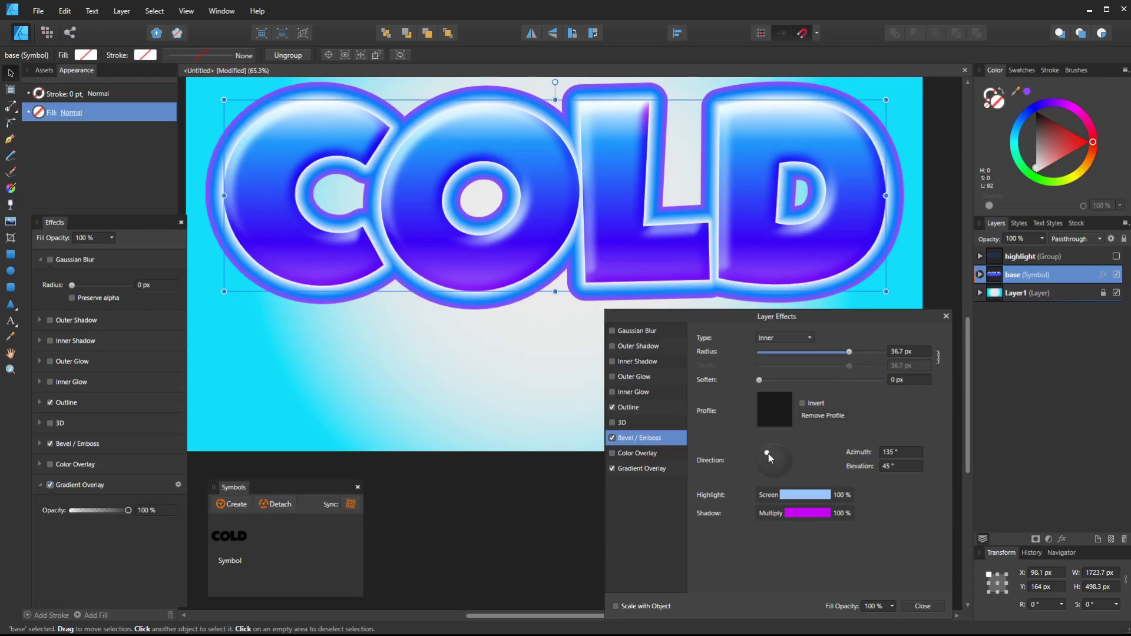
{"action": "left_click_drag", "start_coordinate": [768, 453], "coordinate": [772, 458]}
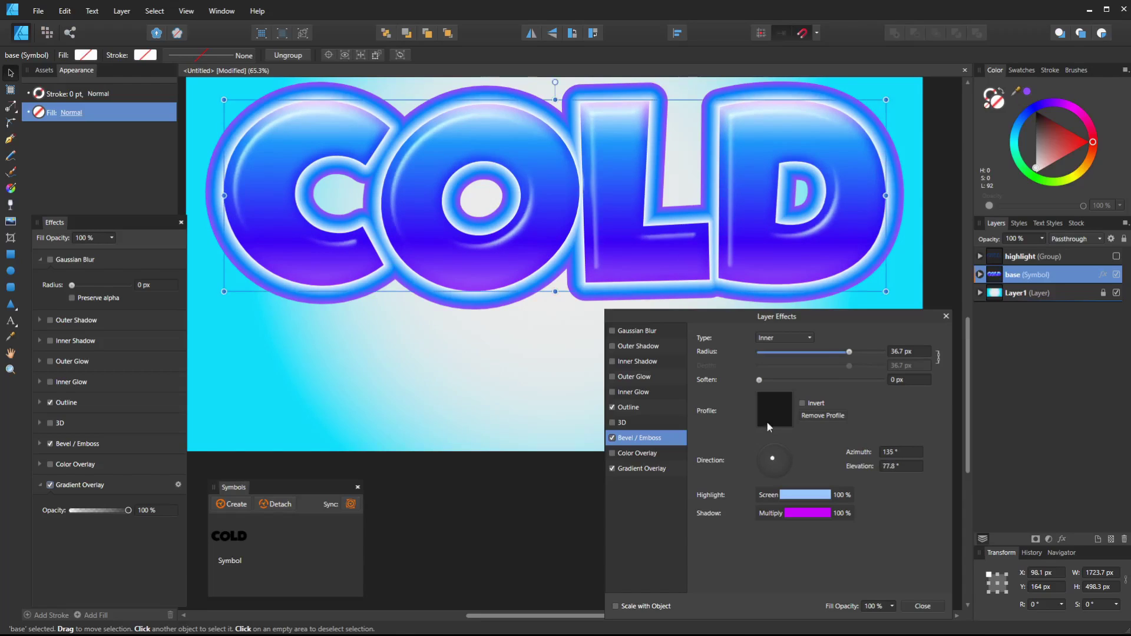
{"action": "mouse_move", "coordinate": [758, 378]}
{"action": "left_mouse_down"}
{"action": "mouse_move", "coordinate": [886, 390]}
{"action": "mouse_move", "coordinate": [747, 387]}
{"action": "mouse_move", "coordinate": [766, 384]}
{"action": "left_mouse_up"}
- Add a light blue Inner Glow with a 44.8 px radius and 65% intensity to the base, comparing it on and off
{"action": "left_click", "coordinate": [612, 392]}
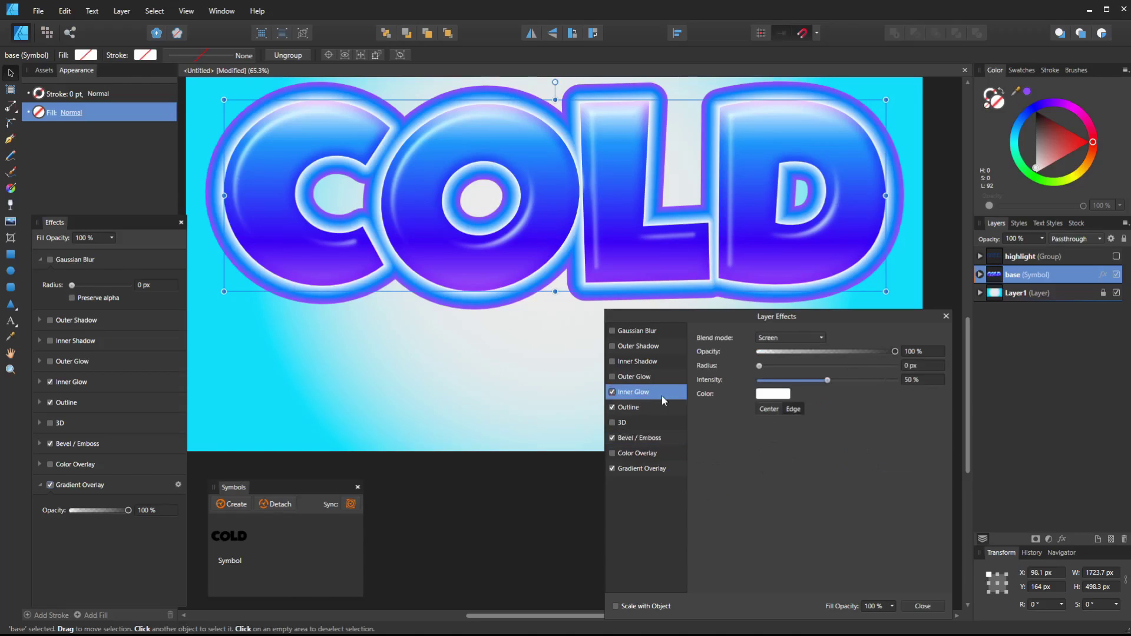
{"action": "left_click_drag", "start_coordinate": [767, 369], "coordinate": [886, 374]}
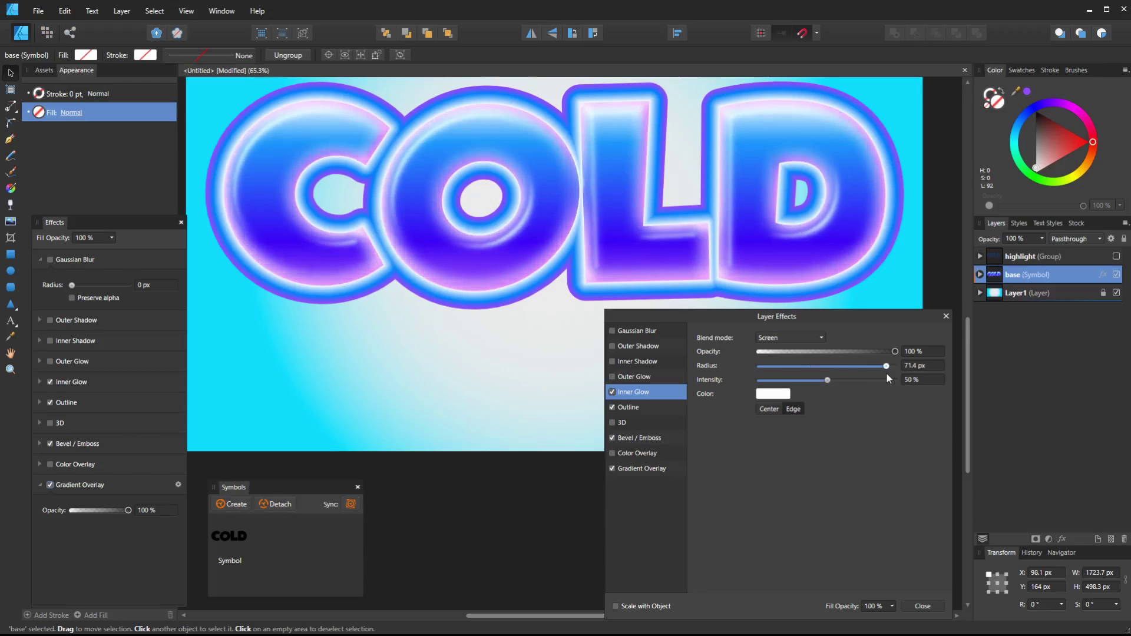
{"action": "left_click", "coordinate": [773, 393]}
{"action": "mouse_move", "coordinate": [731, 457]}
{"action": "left_mouse_down"}
{"action": "mouse_move", "coordinate": [784, 452]}
{"action": "mouse_move", "coordinate": [751, 436]}
{"action": "mouse_move", "coordinate": [790, 423]}
{"action": "mouse_move", "coordinate": [739, 449]}
{"action": "left_mouse_up"}
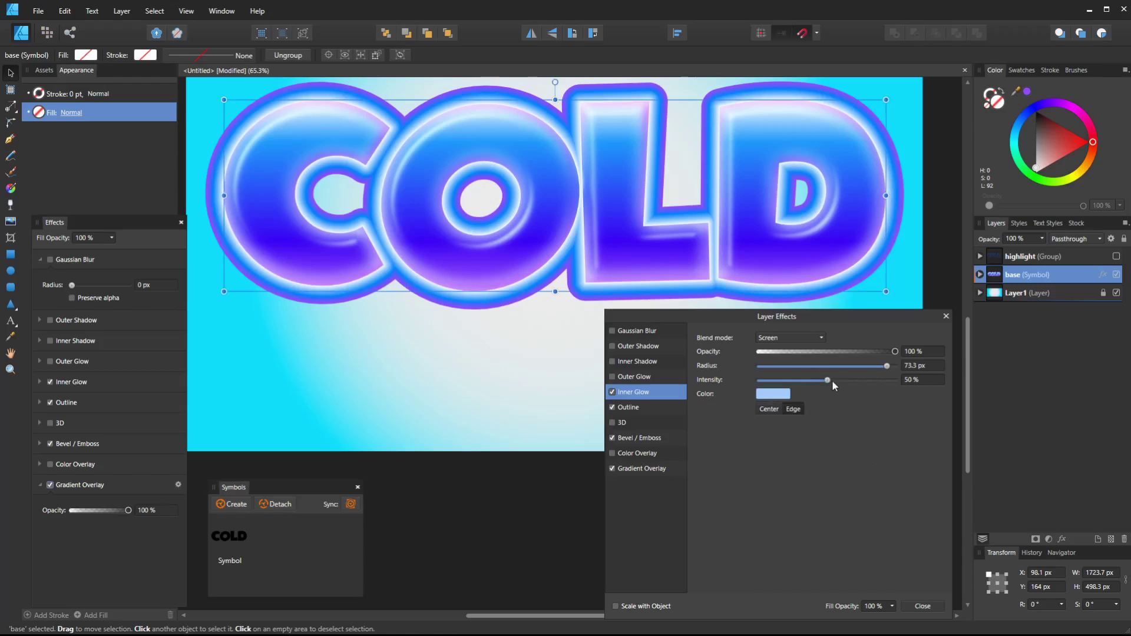
{"action": "left_click_drag", "start_coordinate": [832, 381], "coordinate": [872, 366]}
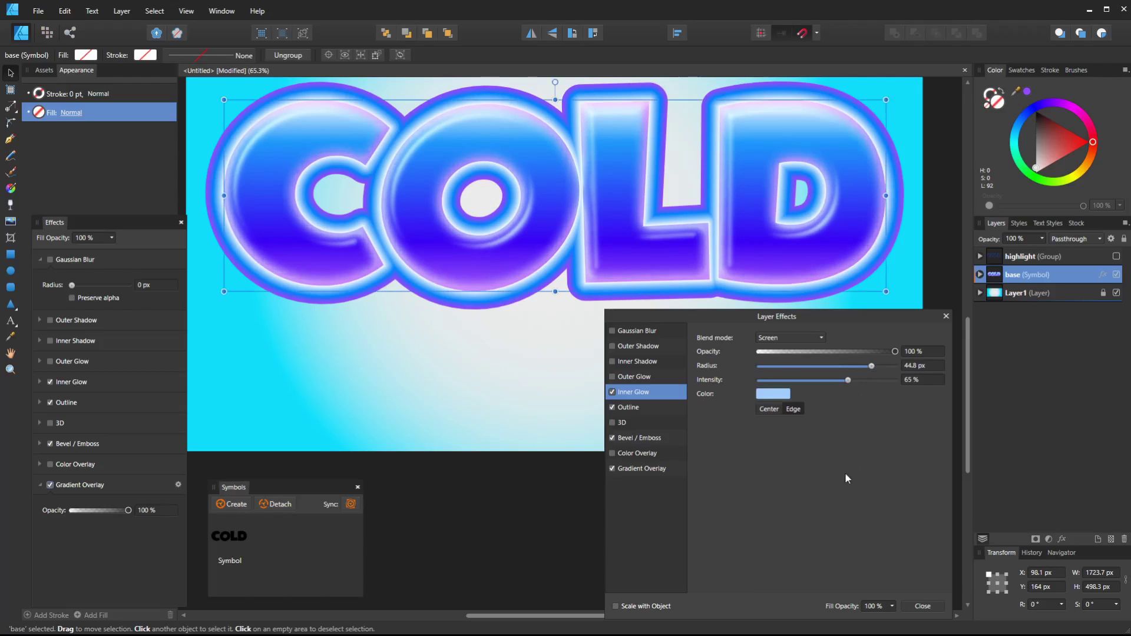
{"action": "left_click", "coordinate": [612, 392]}
{"action": "left_click", "coordinate": [612, 392]}
{"action": "left_click", "coordinate": [612, 391]}
{"action": "left_click", "coordinate": [612, 391]}
- Show the highlight group and add a 3D effect with a 34.2 px radius, lit from azimuth 110.8° and elevation 58.9°
{"action": "left_click", "coordinate": [1052, 256]}
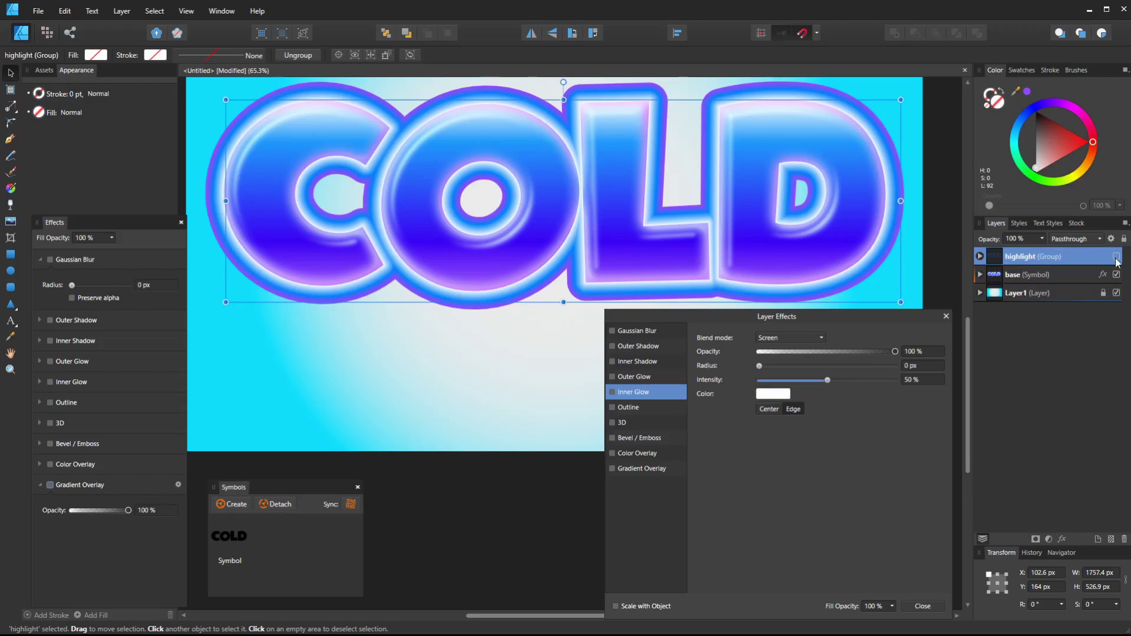
{"action": "left_click", "coordinate": [1116, 256]}
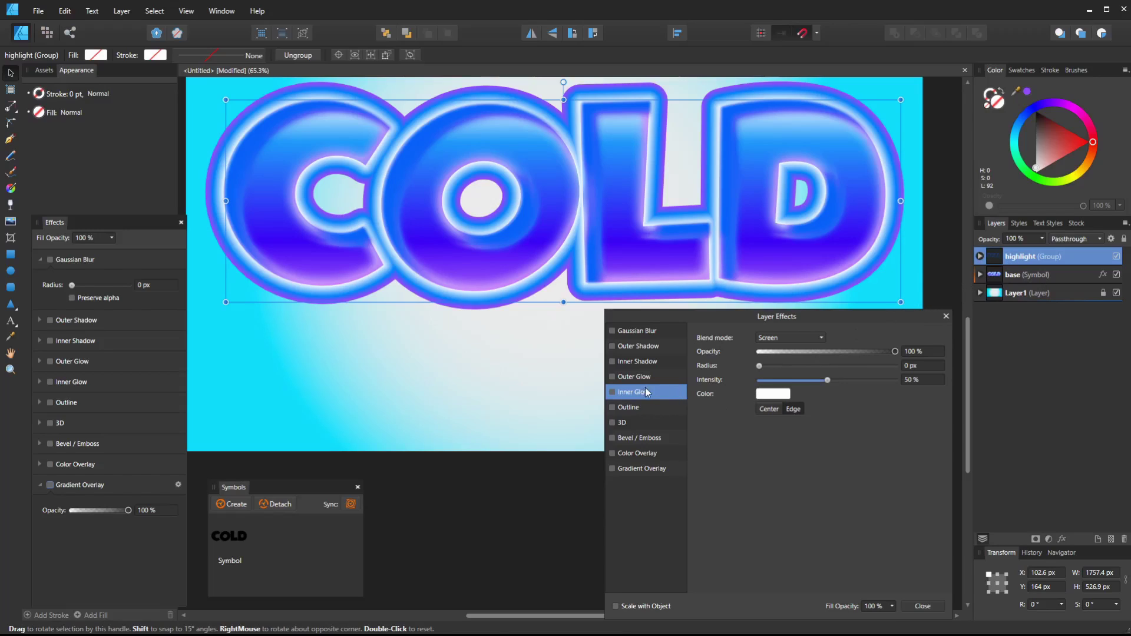
{"action": "left_click", "coordinate": [613, 423]}
{"action": "left_click", "coordinate": [623, 423]}
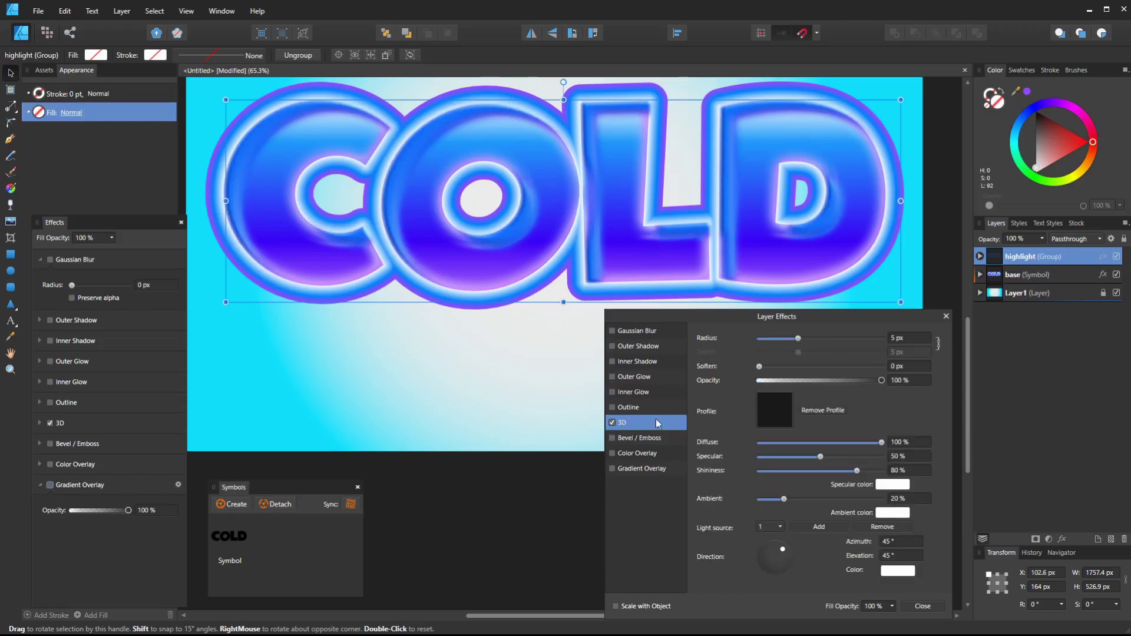
{"action": "left_click_drag", "start_coordinate": [800, 338], "coordinate": [847, 339]}
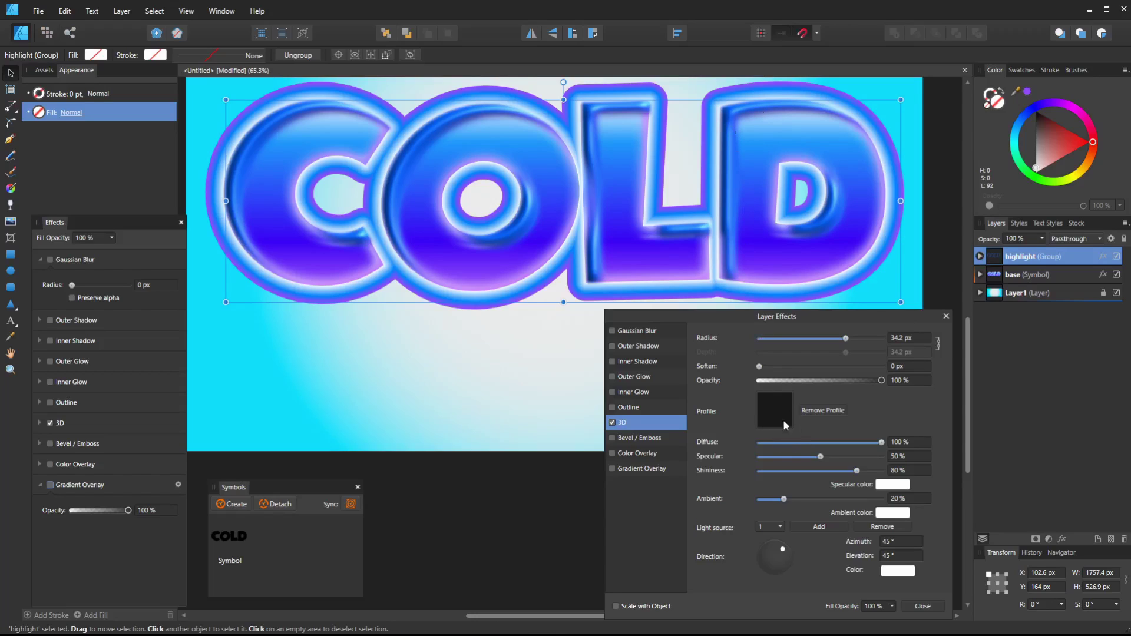
{"action": "left_click_drag", "start_coordinate": [773, 554], "coordinate": [772, 549]}
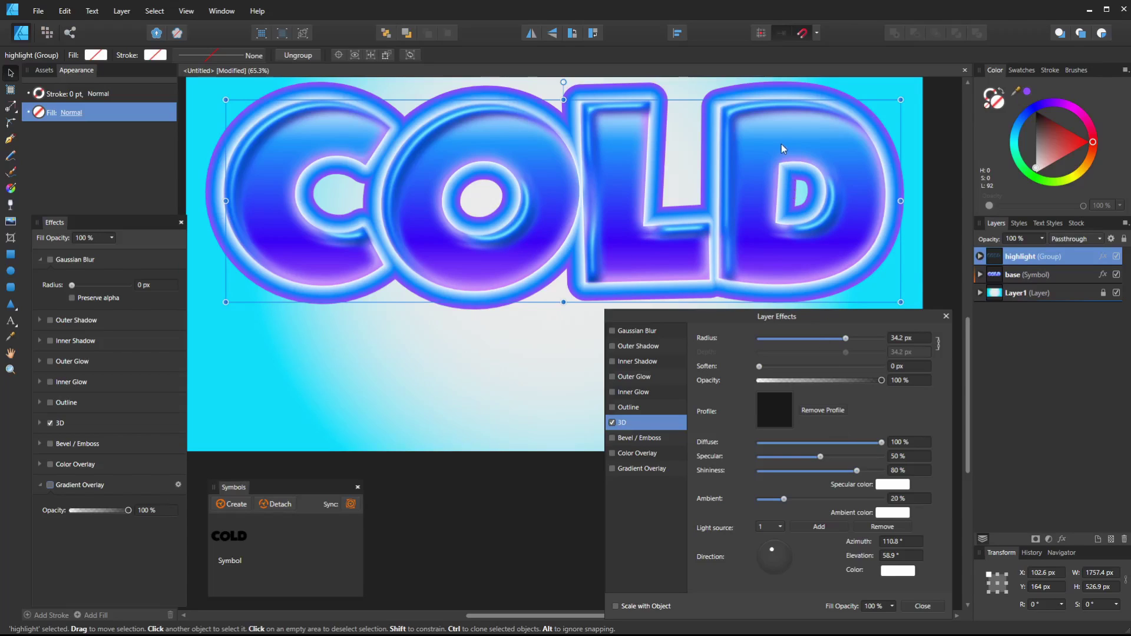
- Move the highlight group to X 81.3 px, Y 149.7 px and raise its 3D effect's specular to 99%
{"action": "mouse_move", "coordinate": [771, 140]}
{"action": "left_mouse_down"}
{"action": "mouse_move", "coordinate": [764, 153]}
{"action": "mouse_move", "coordinate": [776, 153]}
{"action": "mouse_move", "coordinate": [769, 139]}
{"action": "left_mouse_up"}
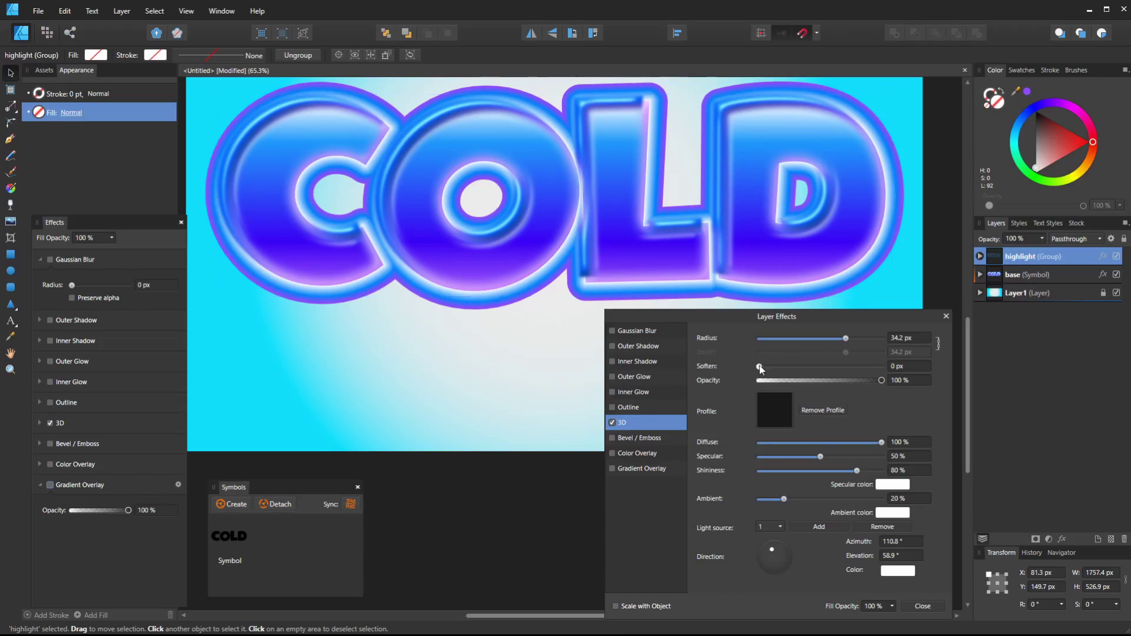
{"action": "mouse_move", "coordinate": [760, 366]}
{"action": "left_mouse_down"}
{"action": "mouse_move", "coordinate": [835, 366]}
{"action": "mouse_move", "coordinate": [758, 367]}
{"action": "left_mouse_up"}
{"action": "mouse_move", "coordinate": [817, 459]}
{"action": "left_mouse_down"}
{"action": "mouse_move", "coordinate": [882, 452]}
{"action": "mouse_move", "coordinate": [767, 471]}
{"action": "mouse_move", "coordinate": [861, 470]}
{"action": "mouse_move", "coordinate": [839, 467]}
{"action": "mouse_move", "coordinate": [852, 465]}
{"action": "left_mouse_up"}
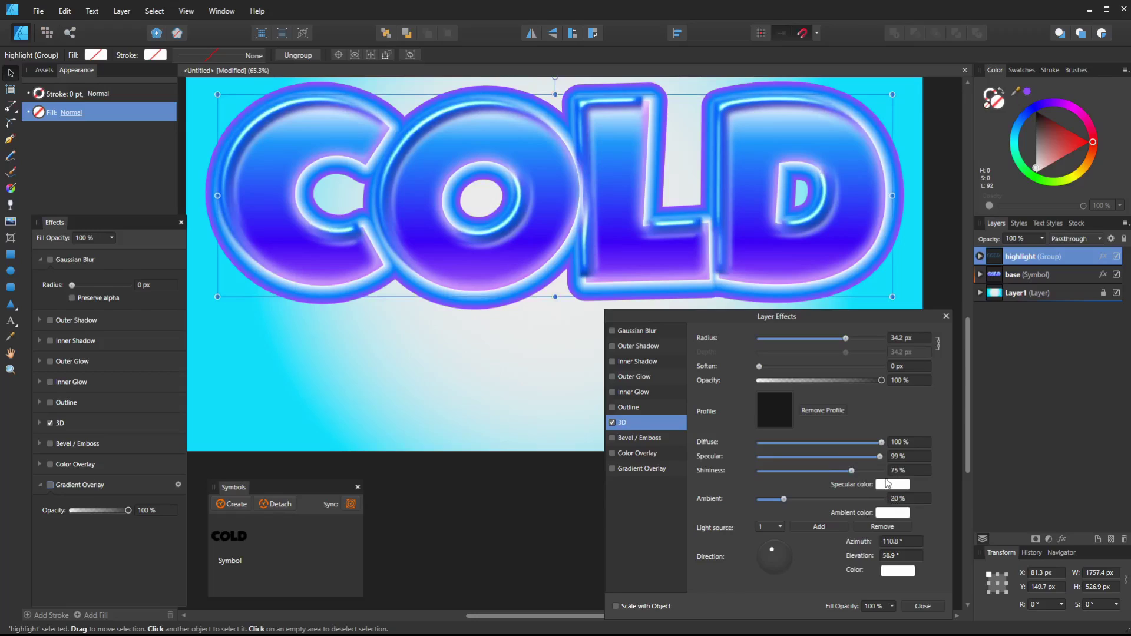
- Tint the 3D effect's specular color light blue, and set its shininess to 85%, ambient to 63% and diffuse to 52%
{"action": "left_click", "coordinate": [892, 512]}
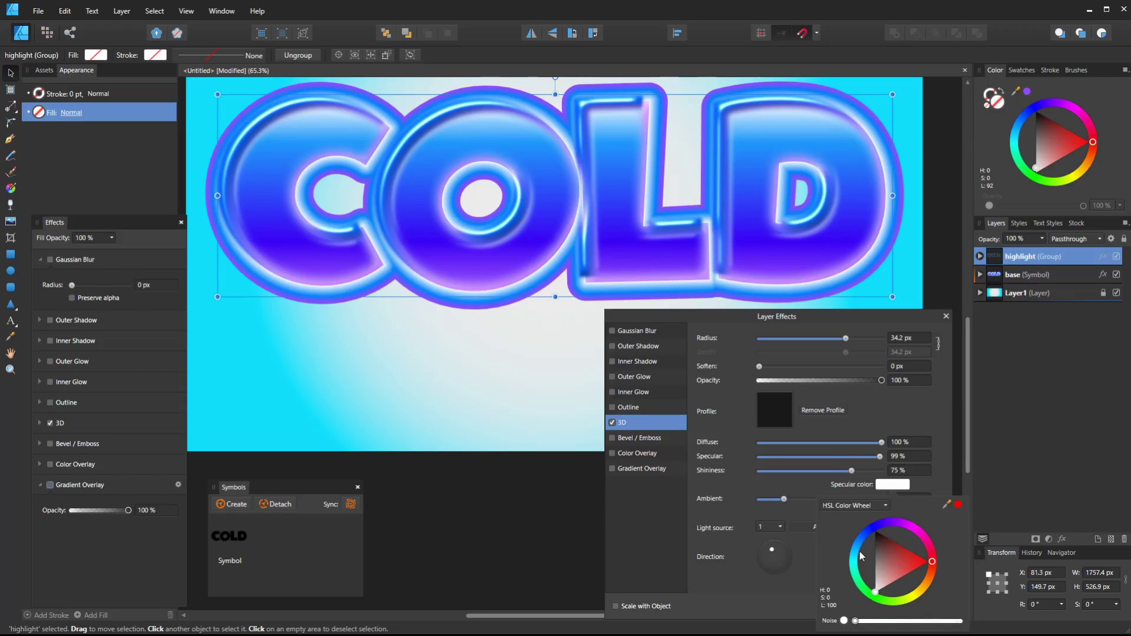
{"action": "left_click_drag", "start_coordinate": [857, 539], "coordinate": [912, 551]}
{"action": "left_click", "coordinate": [912, 549]}
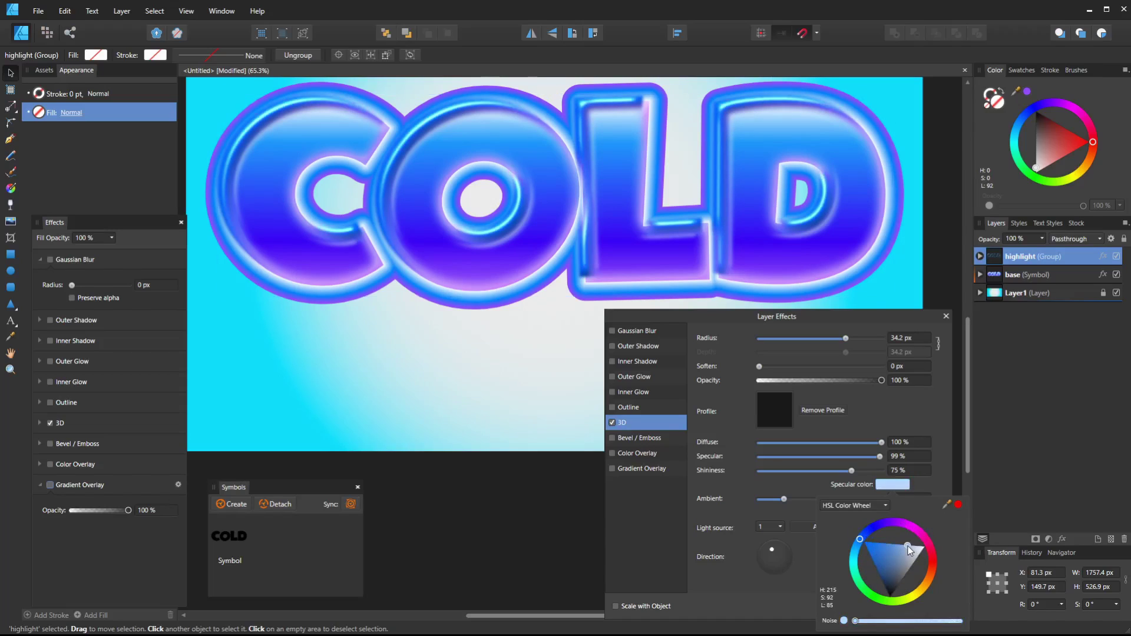
{"action": "left_click_drag", "start_coordinate": [852, 471], "coordinate": [862, 471]}
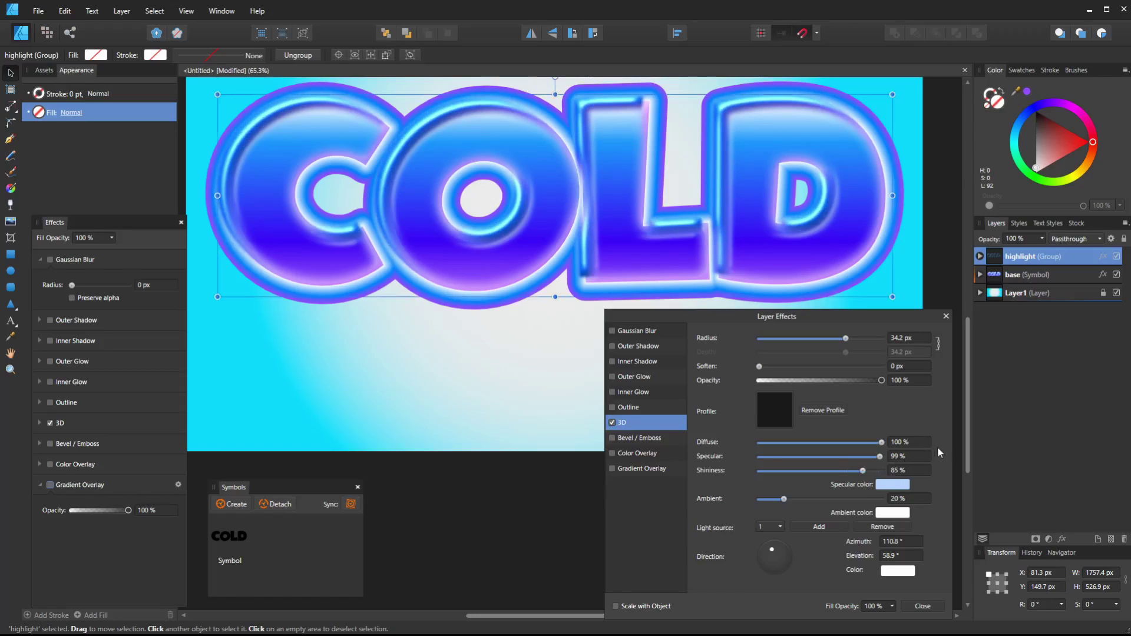
{"action": "left_click_drag", "start_coordinate": [784, 501], "coordinate": [842, 498]}
{"action": "left_click_drag", "start_coordinate": [878, 445], "coordinate": [824, 443]}
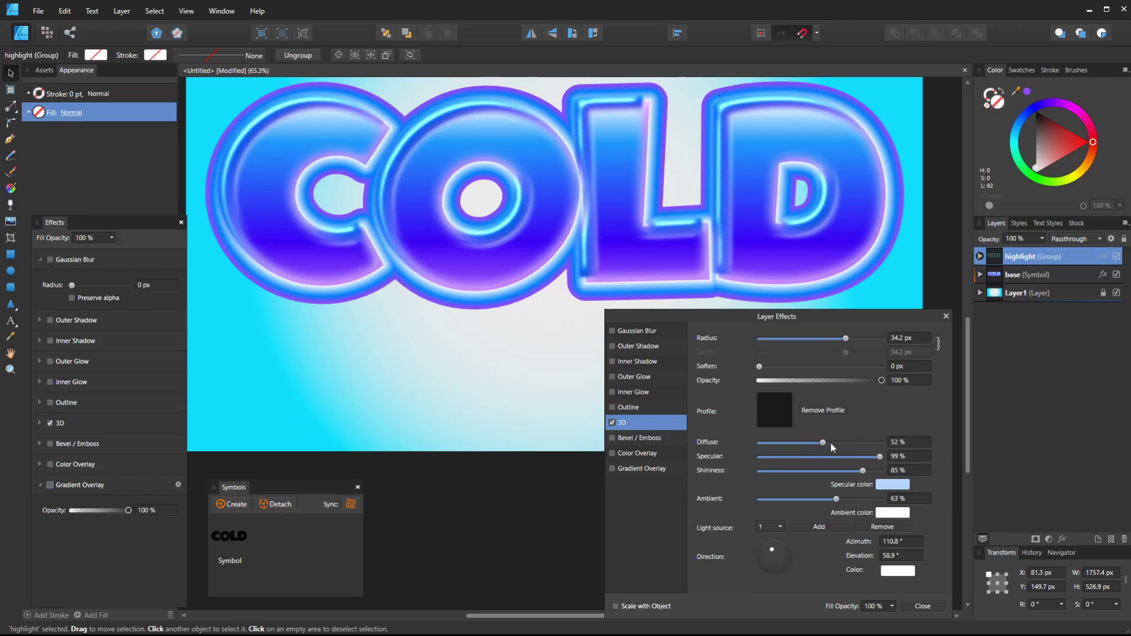
- Try a Gaussian Blur with a 13.5 px radius on the highlight group
{"action": "left_click", "coordinate": [642, 334]}
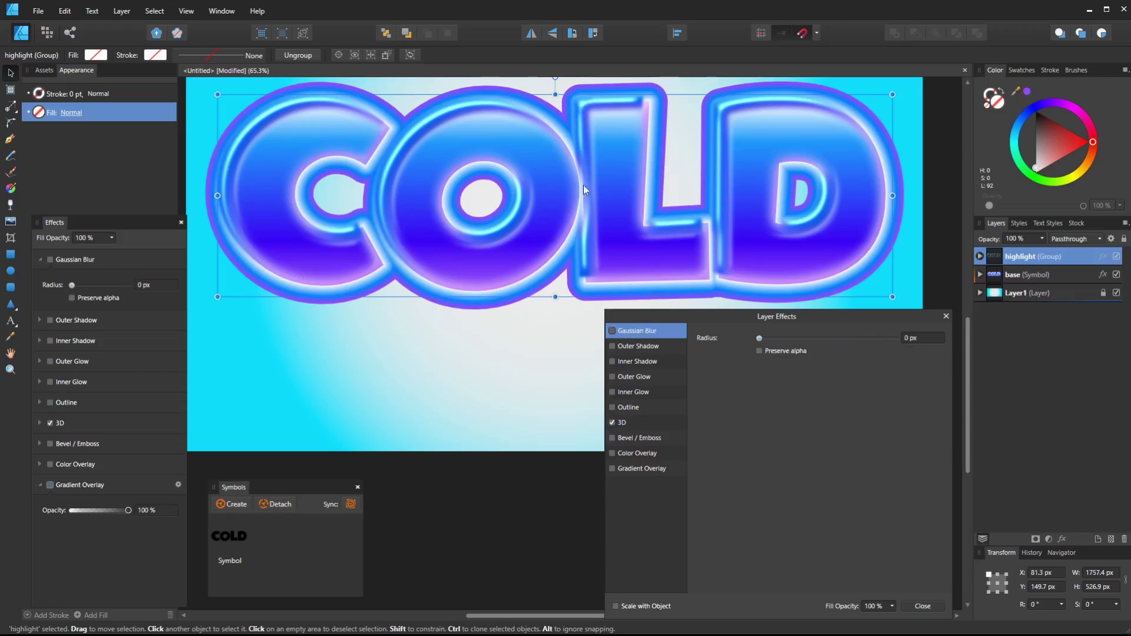
{"action": "left_click", "coordinate": [612, 331]}
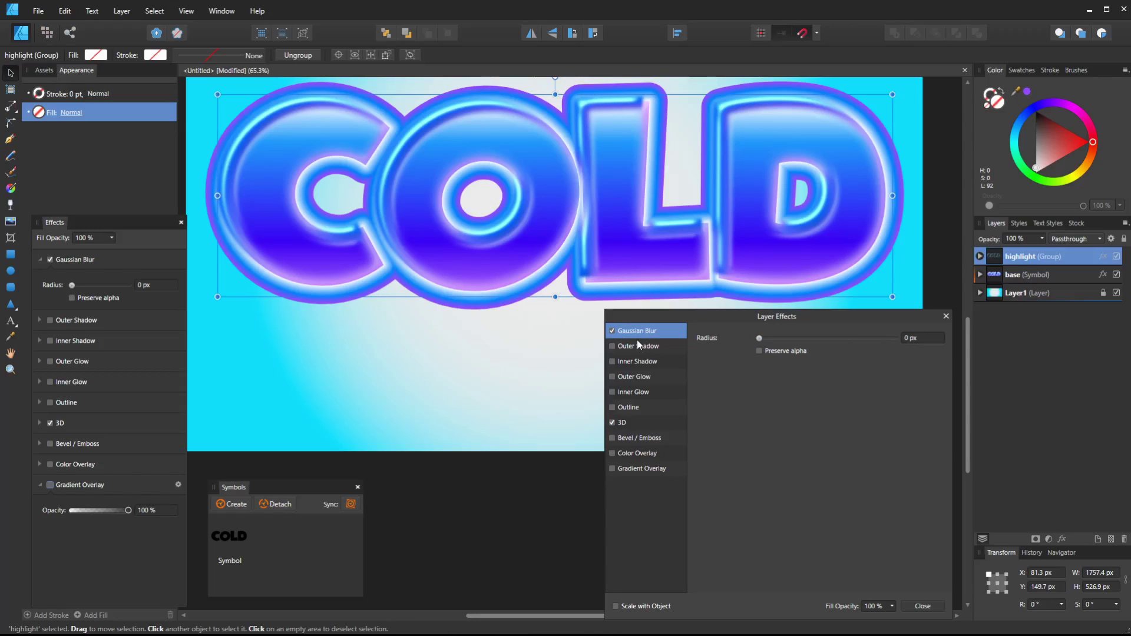
{"action": "left_click_drag", "start_coordinate": [759, 338], "coordinate": [823, 347]}
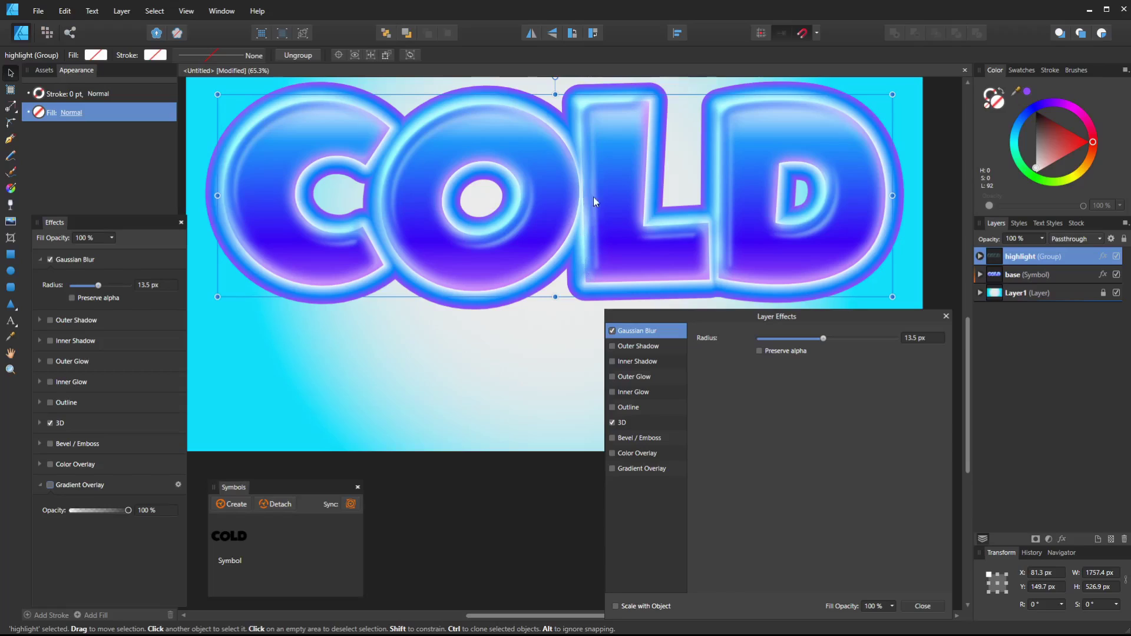
- Move the highlight group down to Y 164 px and set the Gaussian Blur of its upper, erasing symbol to 23.8 px
{"action": "left_click_drag", "start_coordinate": [587, 110], "coordinate": [584, 111]}
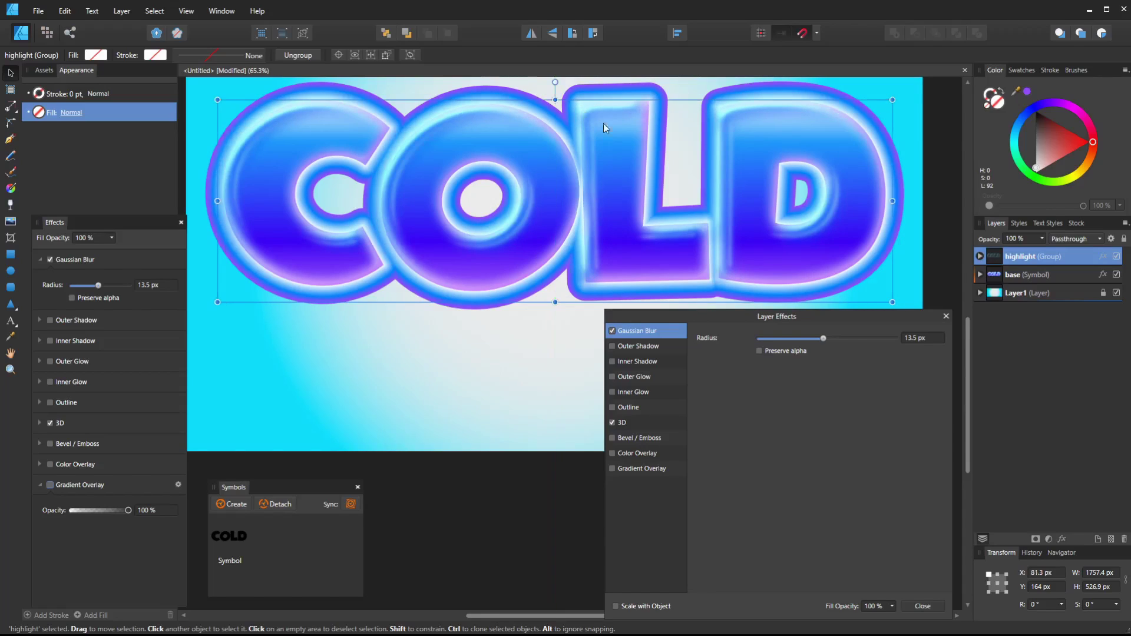
{"action": "left_click", "coordinate": [980, 256]}
{"action": "left_click", "coordinate": [1024, 276]}
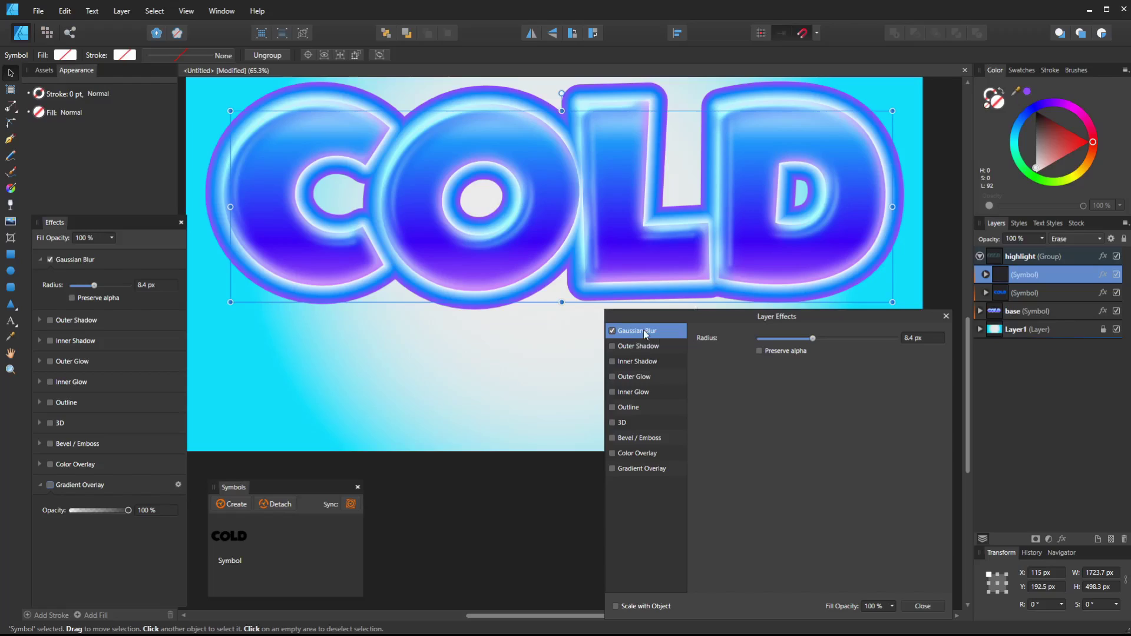
{"action": "left_click_drag", "start_coordinate": [813, 341], "coordinate": [839, 340]}
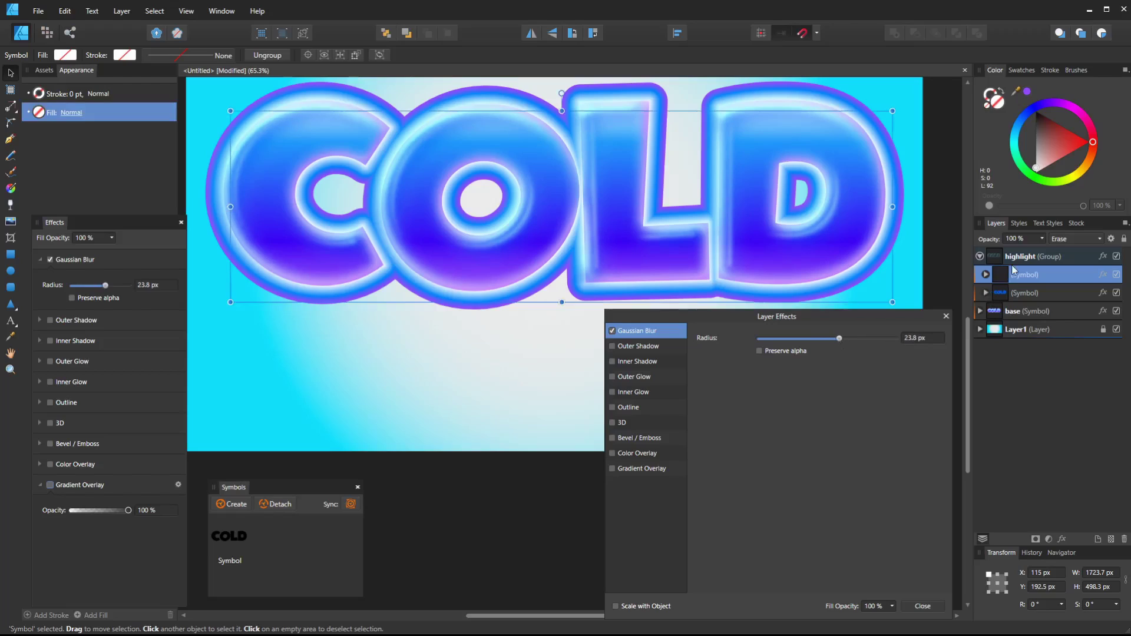
- Turn off the highlight group's own Gaussian Blur and raise the blur of its erasing symbol to 33.3 px
{"action": "left_click", "coordinate": [1018, 258]}
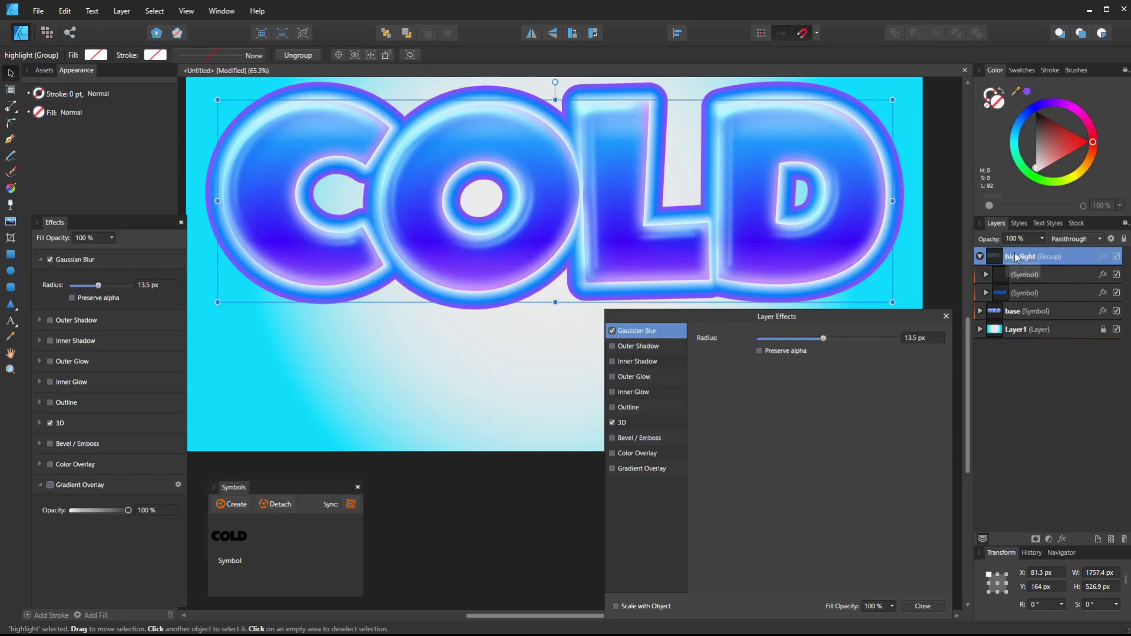
{"action": "left_click", "coordinate": [612, 330]}
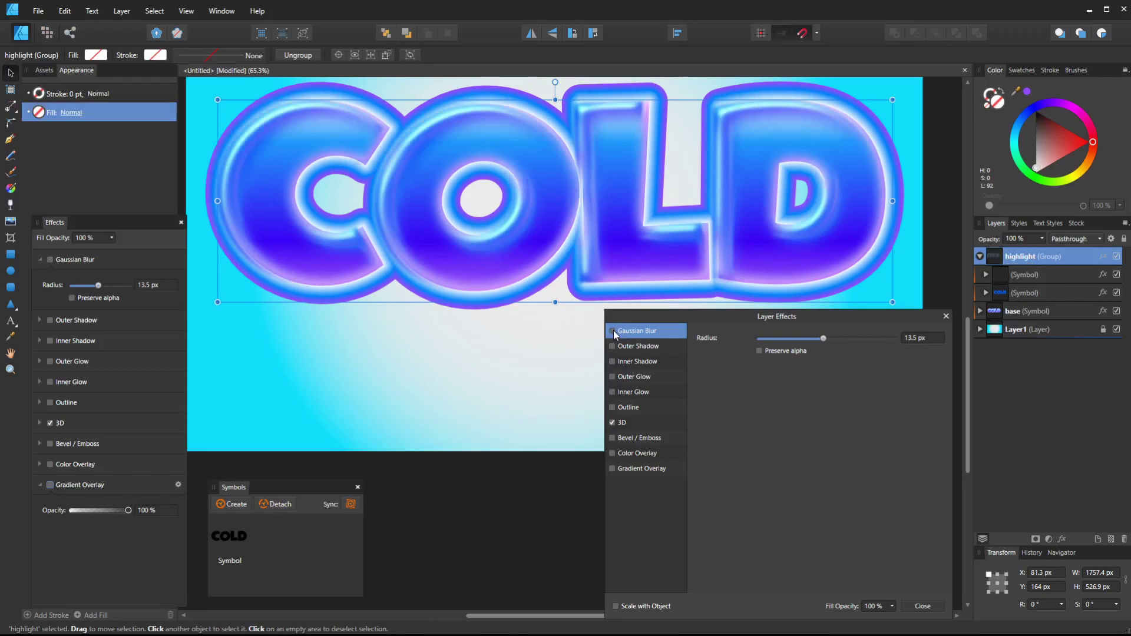
{"action": "left_click", "coordinate": [1023, 275]}
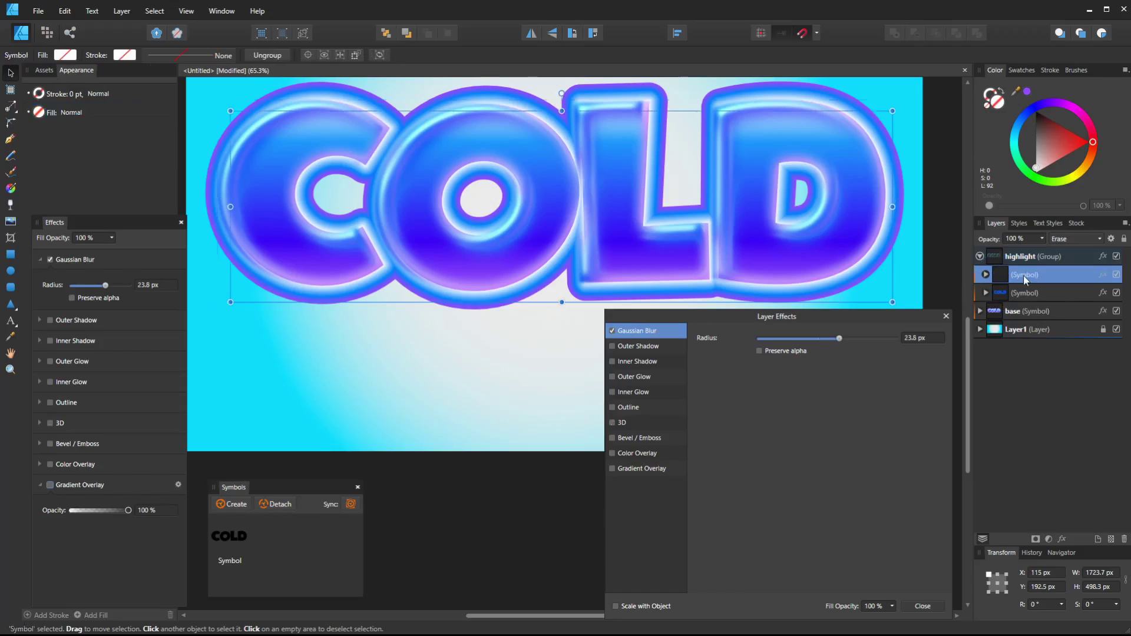
{"action": "mouse_move", "coordinate": [841, 339]}
{"action": "left_mouse_down"}
{"action": "mouse_move", "coordinate": [803, 341]}
{"action": "mouse_move", "coordinate": [855, 348]}
{"action": "left_mouse_up"}
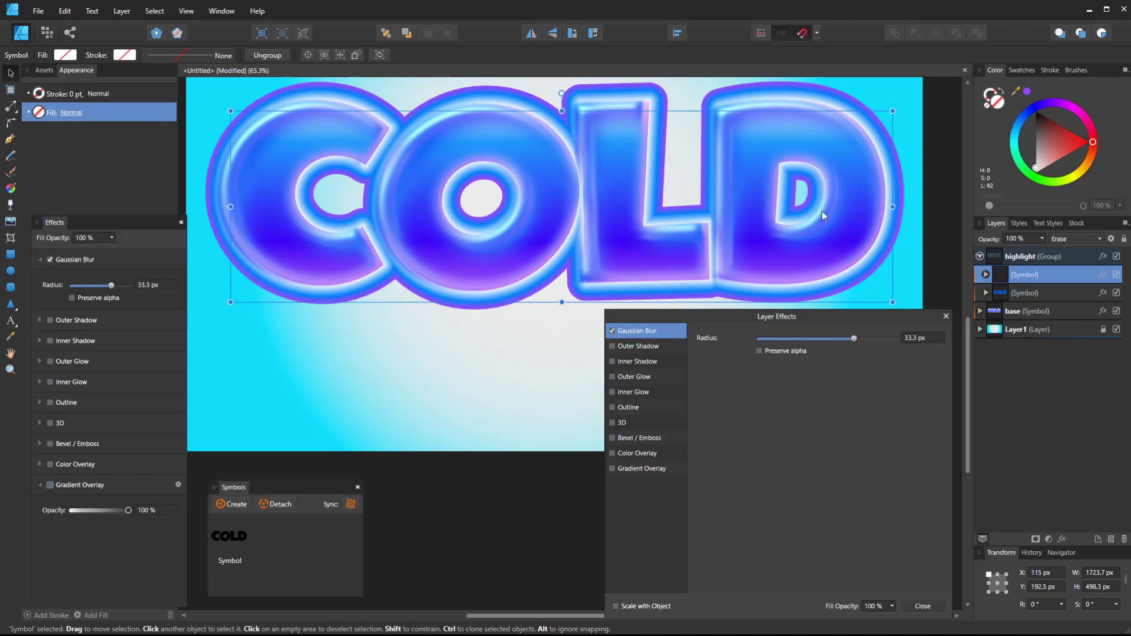
- Set the Gaussian Blur of the lower symbol in the highlight group to 1.7 px and reselect the group
{"action": "left_click", "coordinate": [1018, 294]}
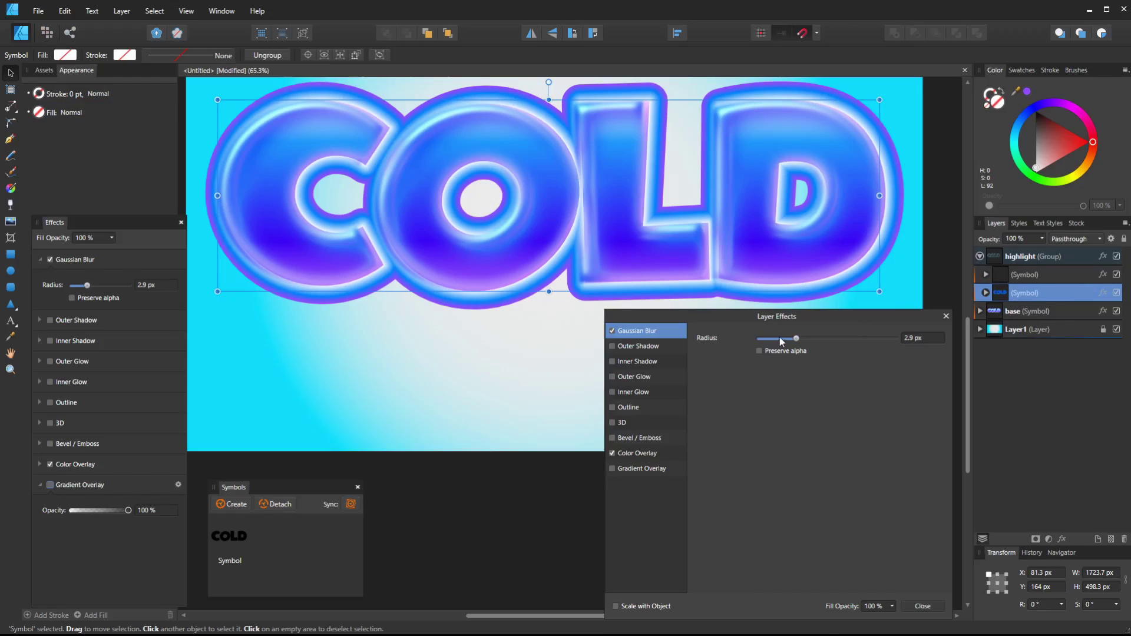
{"action": "mouse_move", "coordinate": [796, 340]}
{"action": "left_mouse_down"}
{"action": "mouse_move", "coordinate": [759, 341]}
{"action": "mouse_move", "coordinate": [813, 344]}
{"action": "mouse_move", "coordinate": [759, 338]}
{"action": "mouse_move", "coordinate": [833, 341]}
{"action": "mouse_move", "coordinate": [793, 342]}
{"action": "left_mouse_up"}
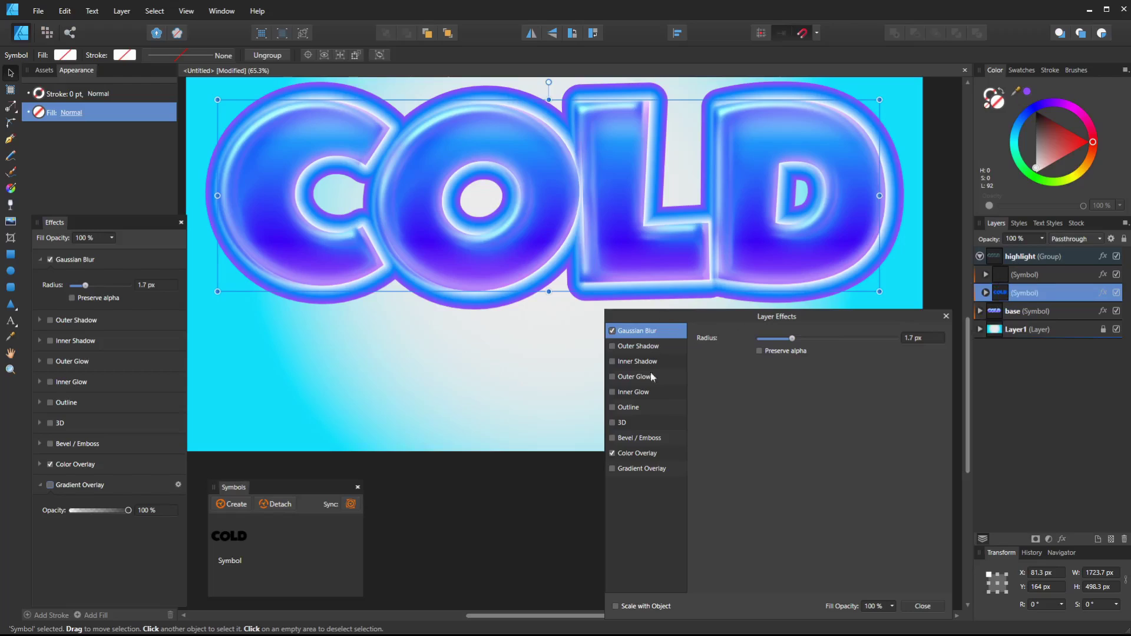
{"action": "double_click", "coordinate": [1036, 293]}
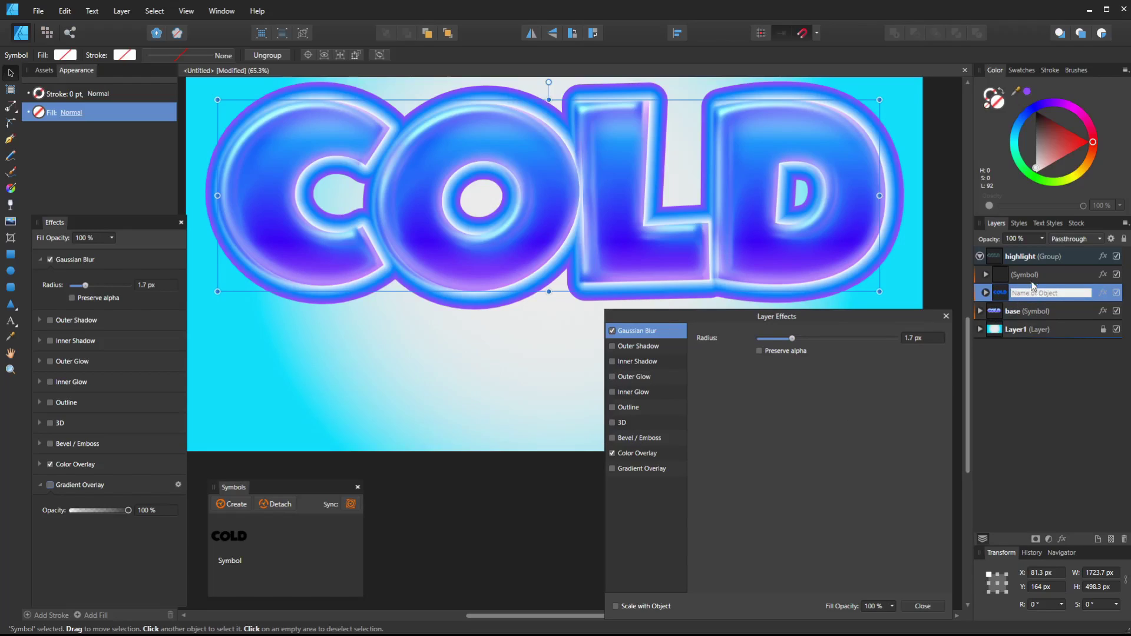
{"action": "left_click", "coordinate": [1034, 275]}
{"action": "left_click", "coordinate": [1039, 260]}
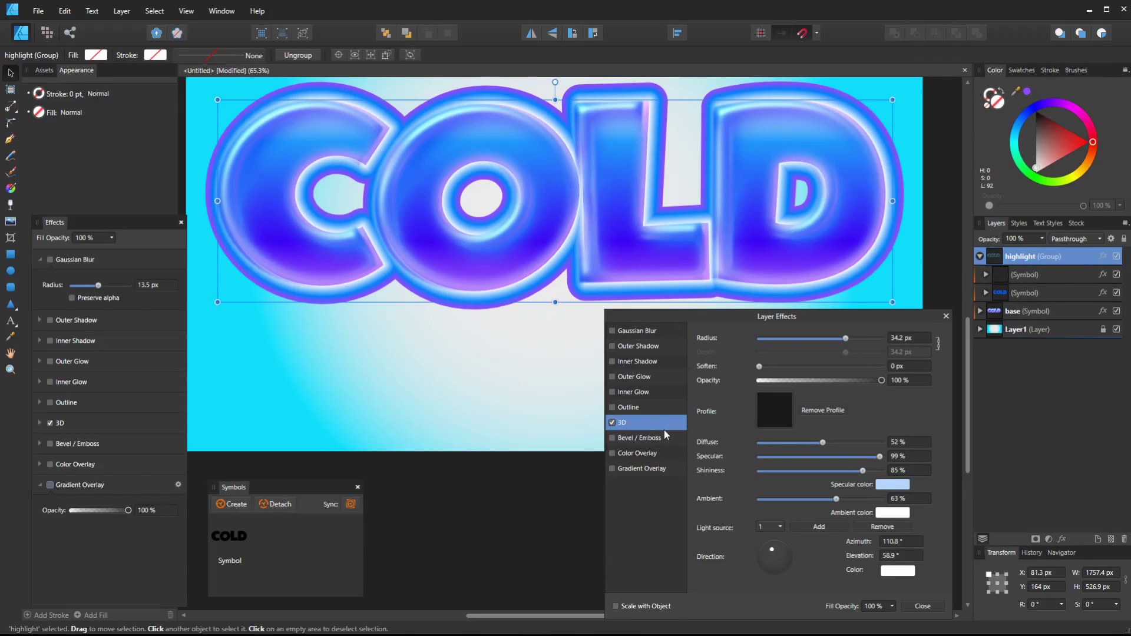
- Turn on symbol sync and replace the COLD text with "SDFG" to test the effect's editability
{"action": "left_click", "coordinate": [478, 422]}
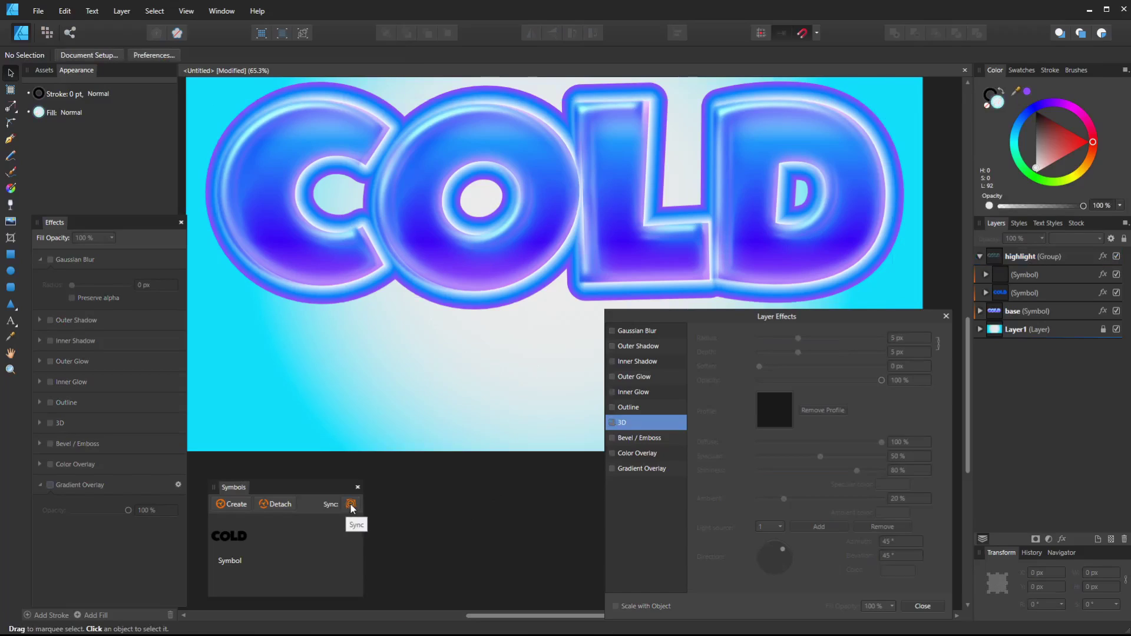
{"action": "key", "text": "t"}
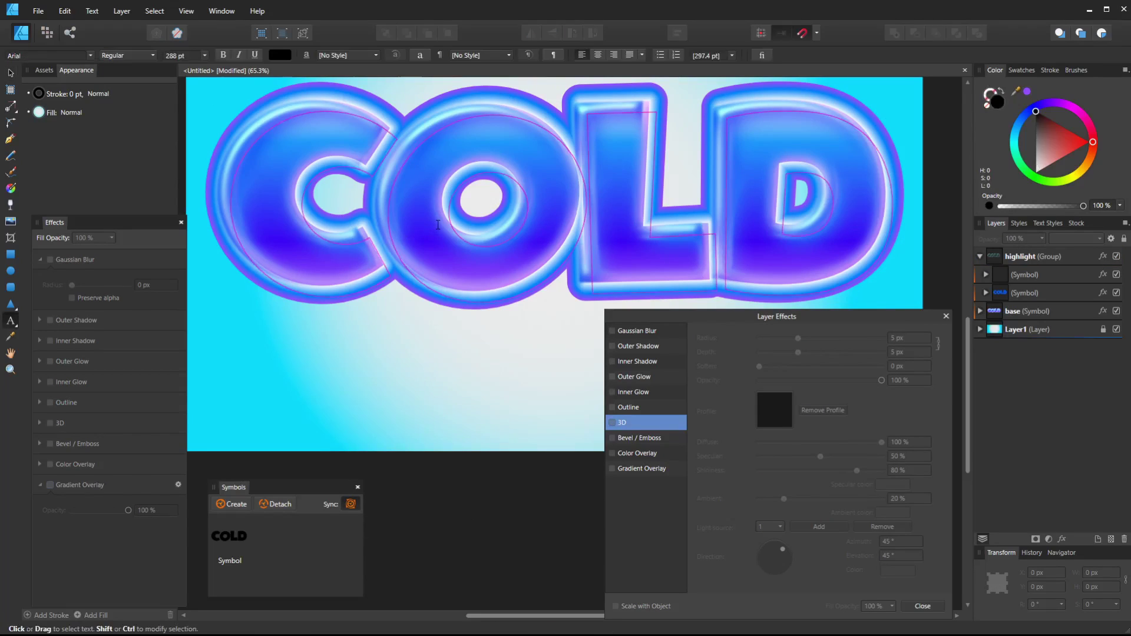
{"action": "left_click", "coordinate": [437, 224]}
{"action": "key", "text": "ctrl+a"}
{"action": "type", "text": "SDFG"}
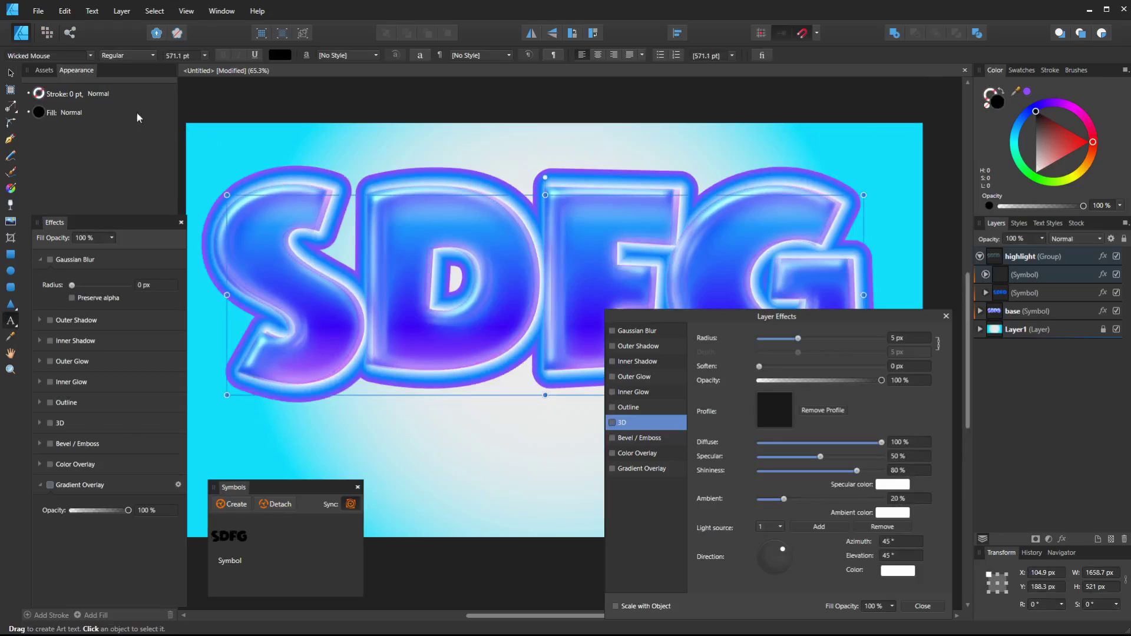
{"action": "key", "text": "Escape"}
{"action": "key", "text": "Escape"}
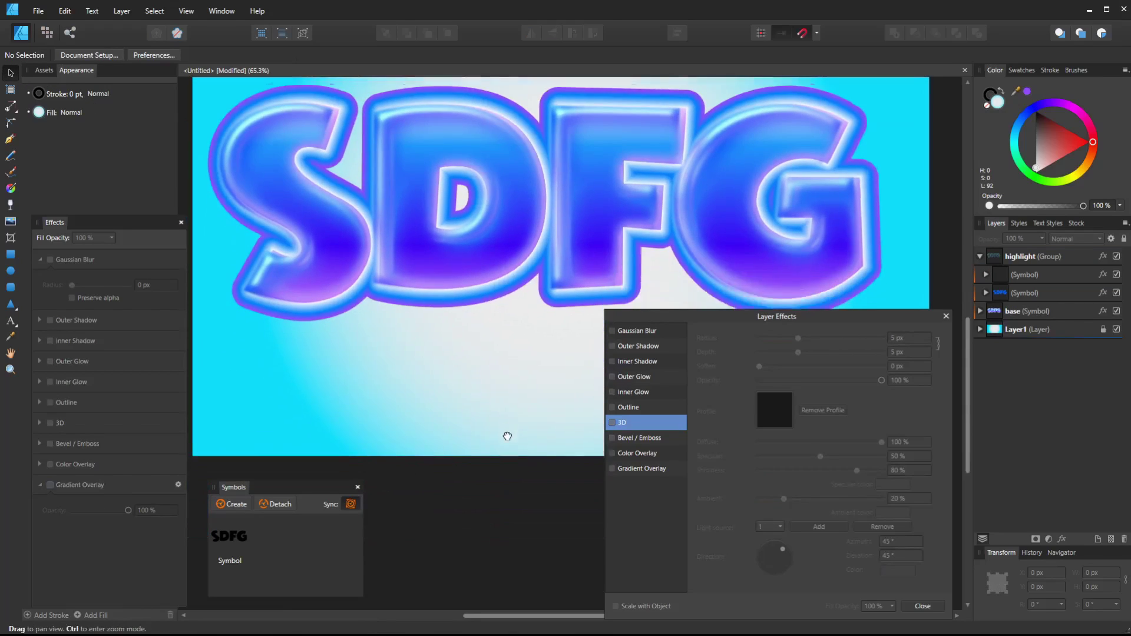